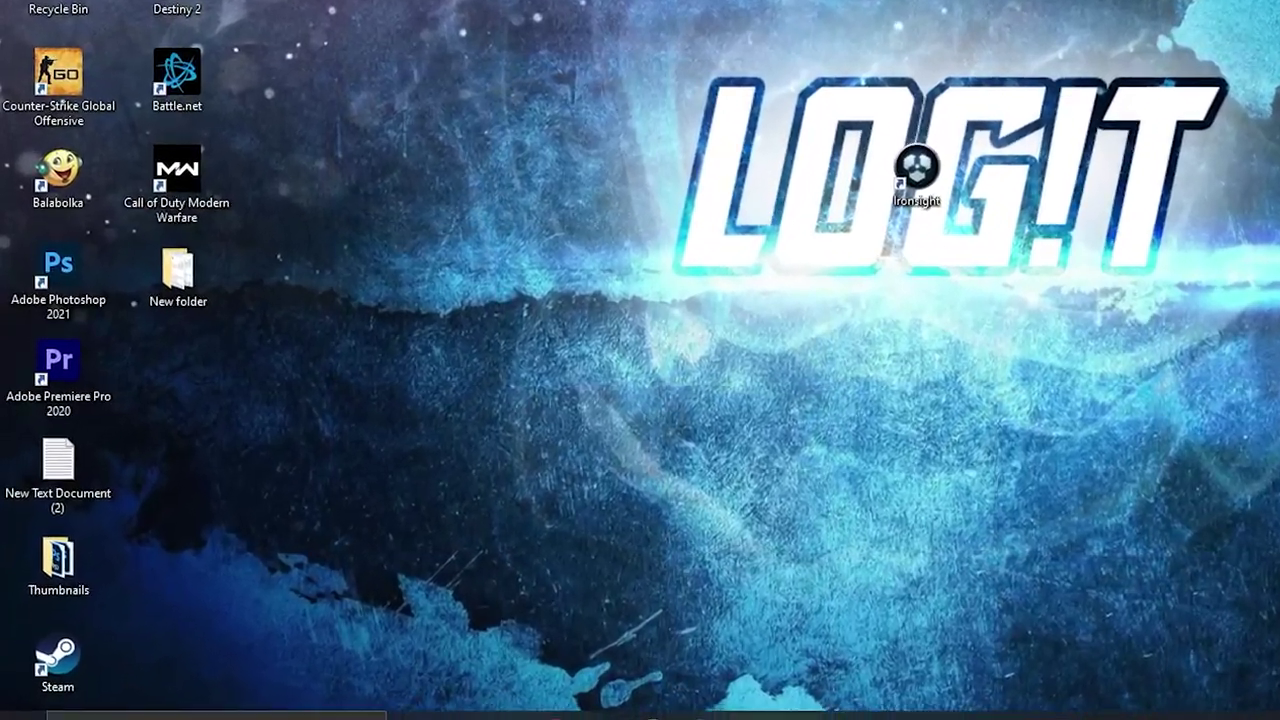
Check for Windows updates via a 'check' search, confirming the system is up to date.
left_click(261, 700)
type("check")
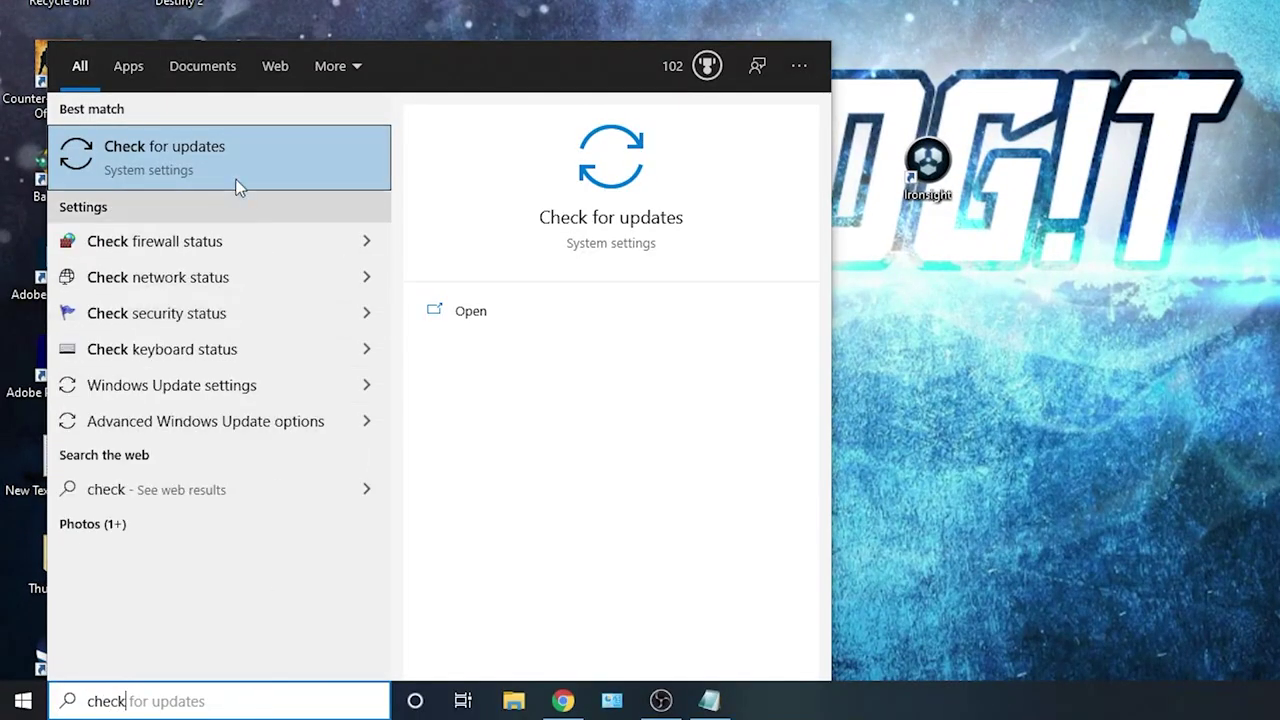
left_click(218, 150)
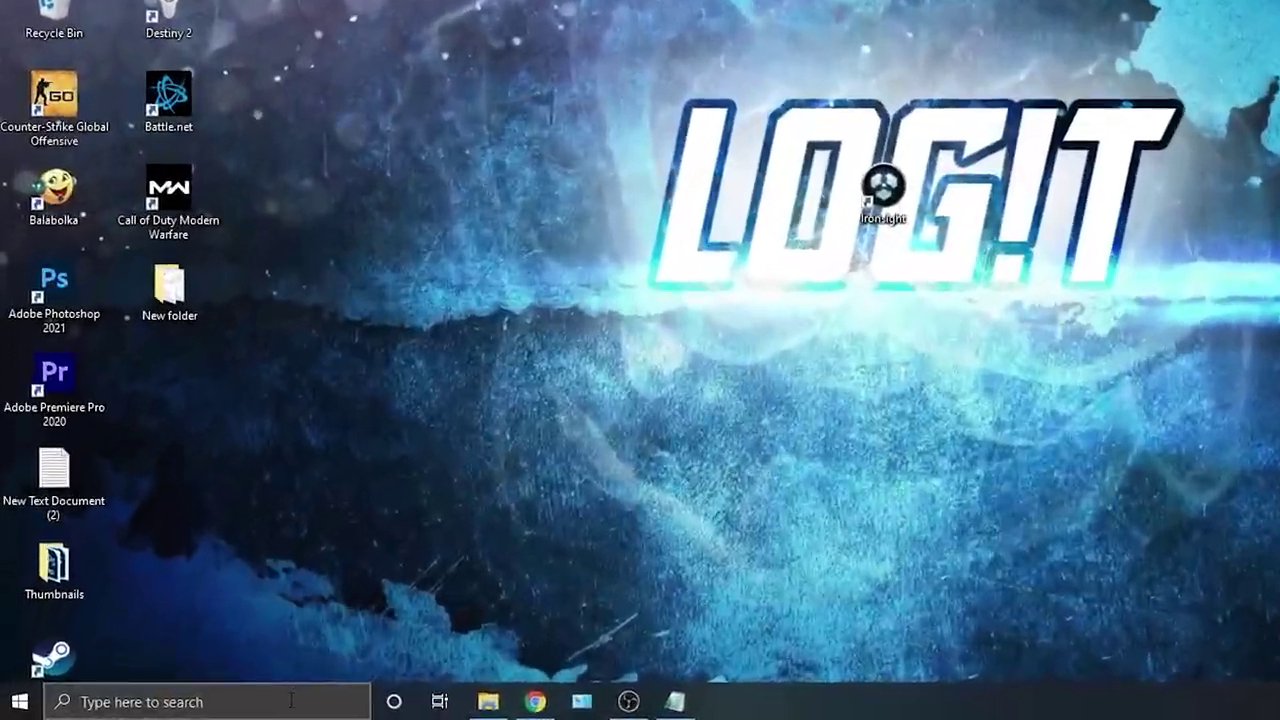
Search 'grap' and bring up the Graphics settings page.
left_click(312, 698)
type("grap")
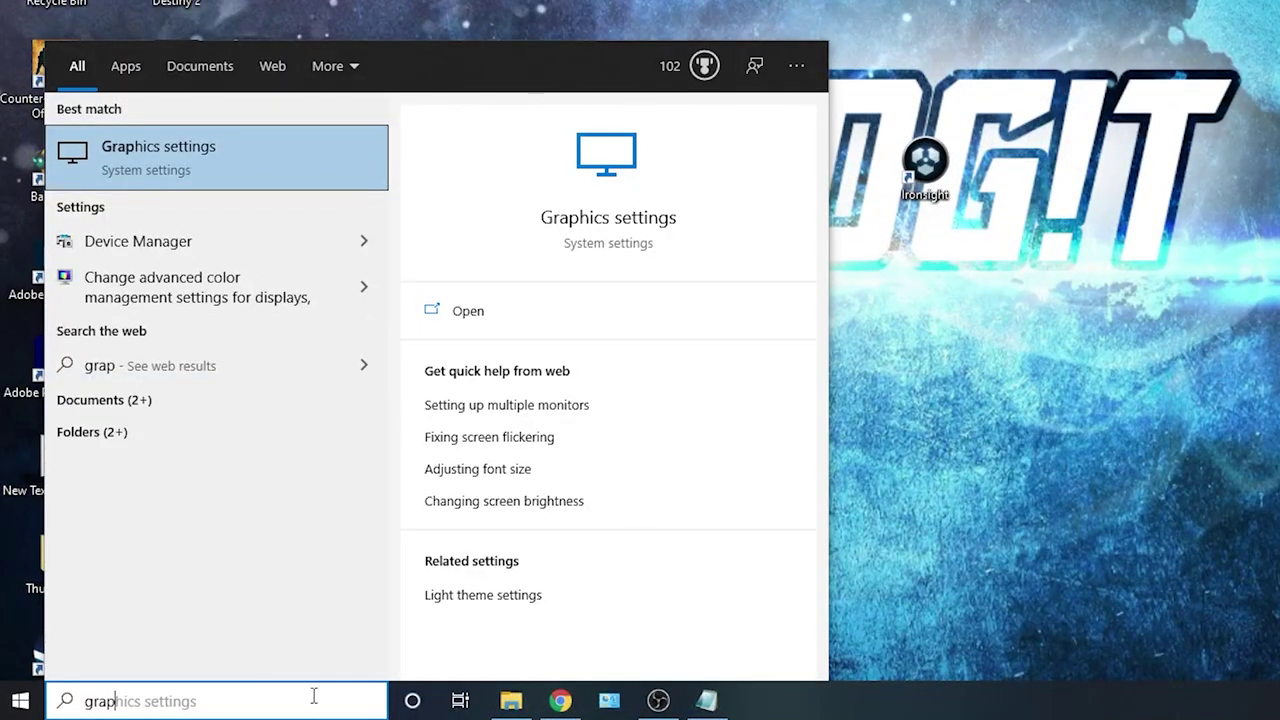
left_click(172, 164)
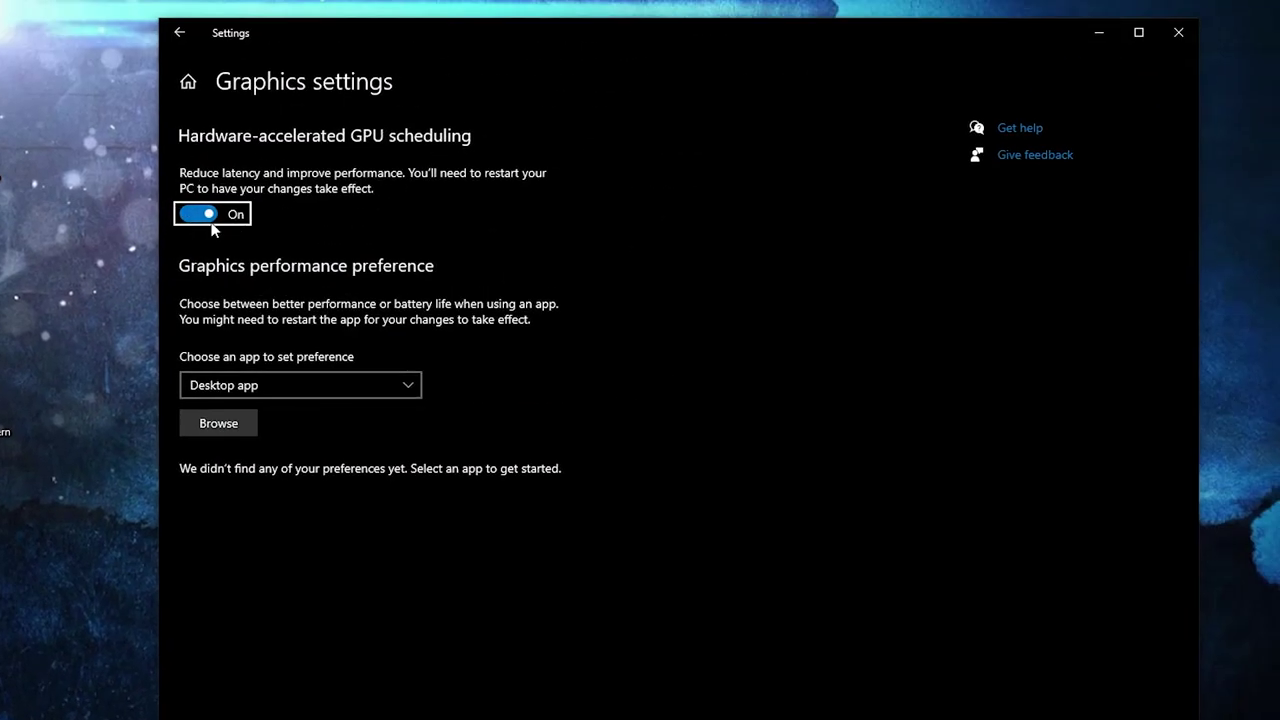
Browse to D:\Games\Steam\steamapps\common\Ironsight_wpg and select the ironsight application.
left_click(218, 423)
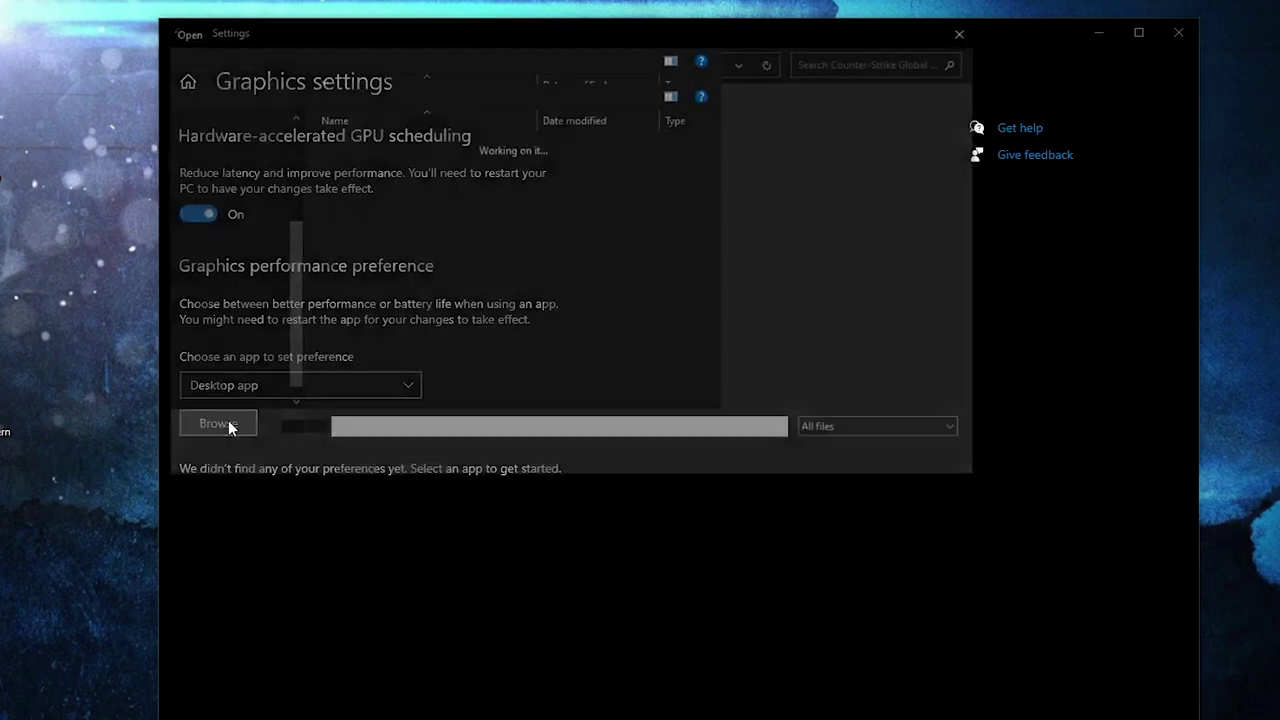
left_click(231, 381)
double_click(363, 360)
scroll(392, 366, "down", 3)
scroll(392, 366, "down", 3)
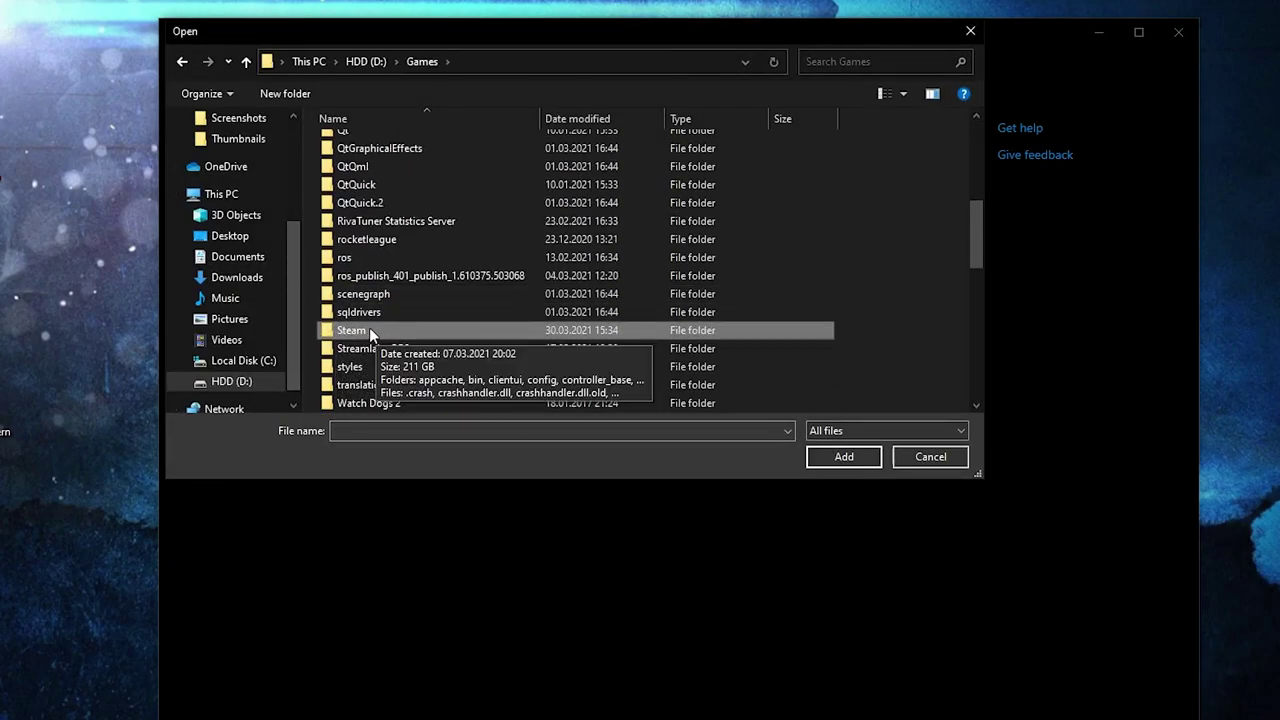
double_click(369, 332)
scroll(424, 344, "down", 3)
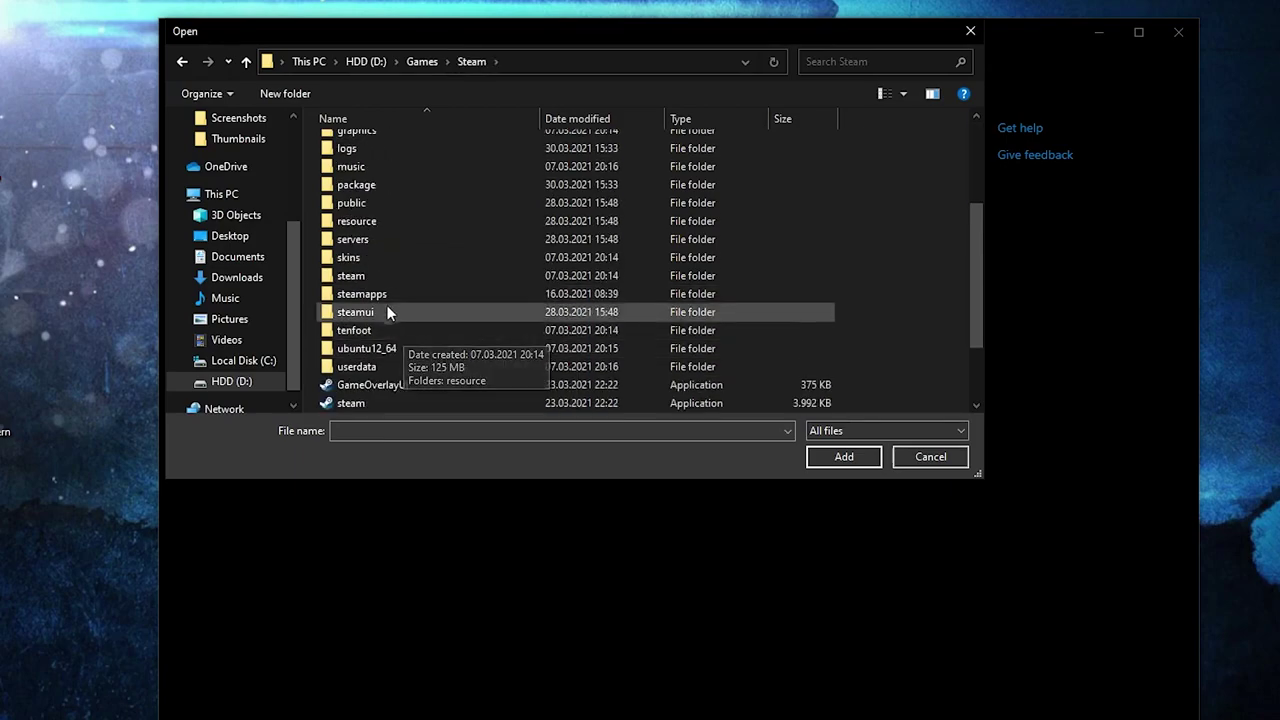
double_click(365, 292)
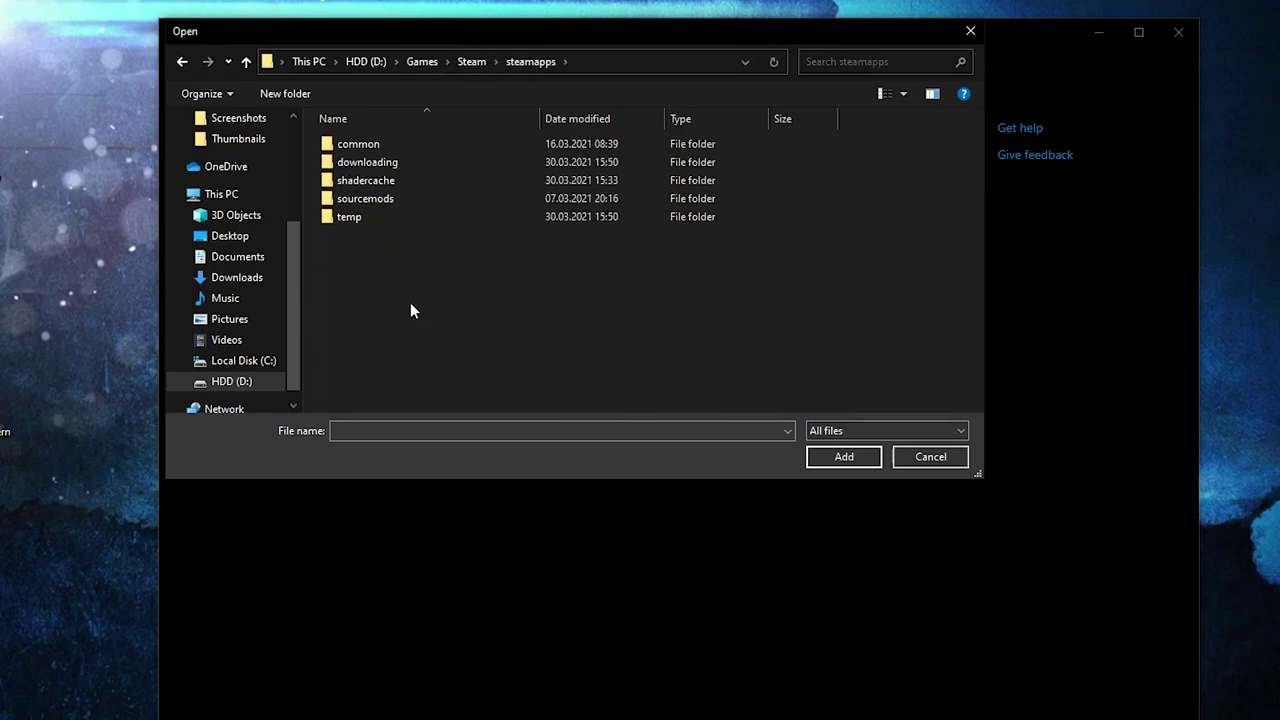
double_click(380, 143)
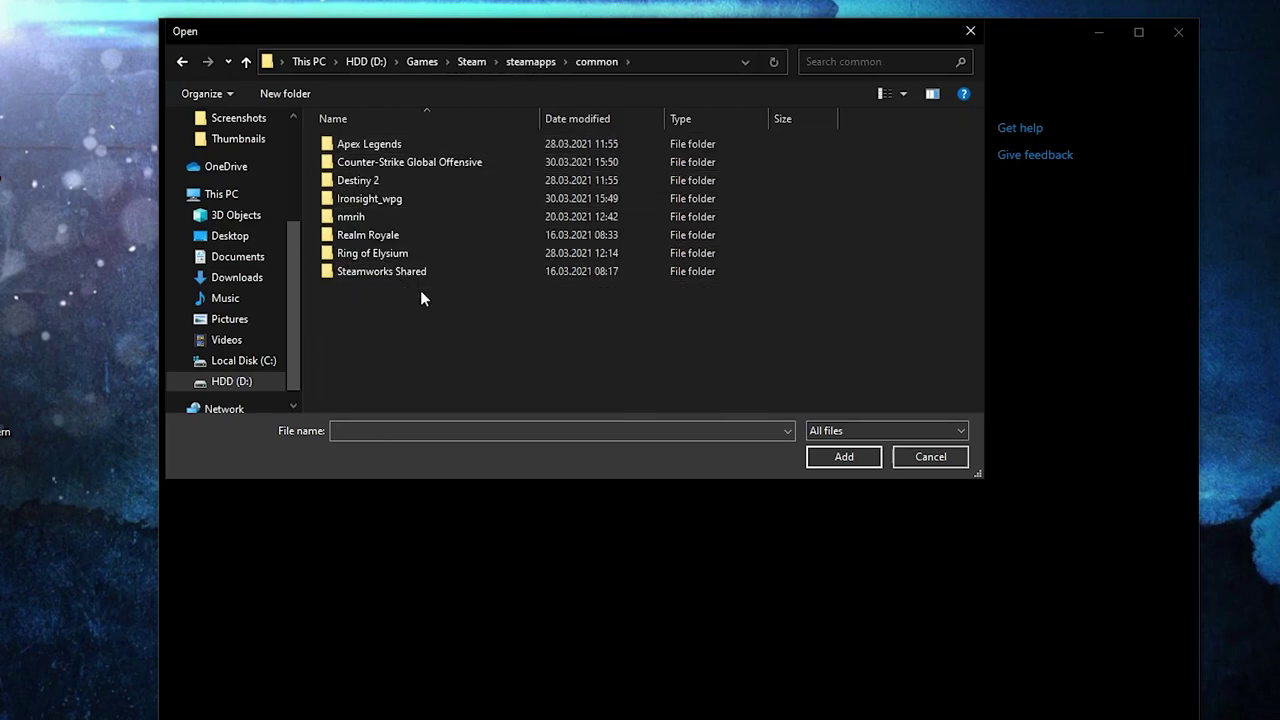
double_click(383, 197)
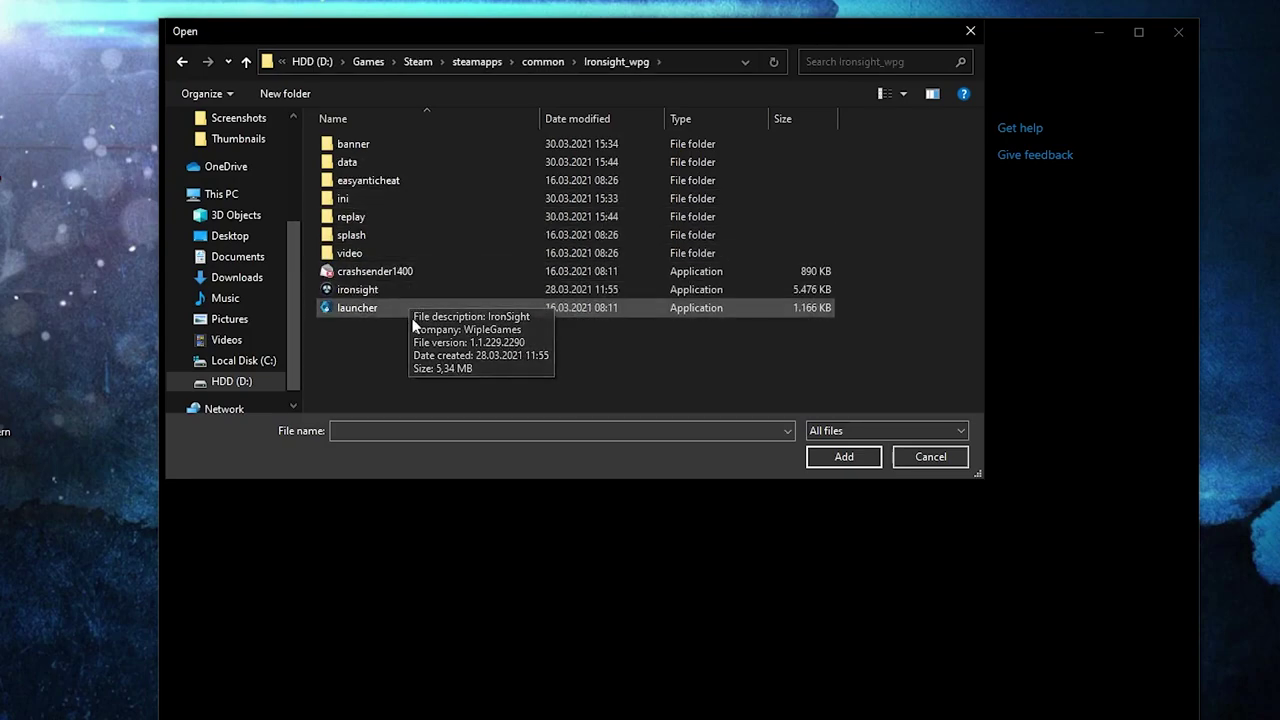
left_click(395, 295)
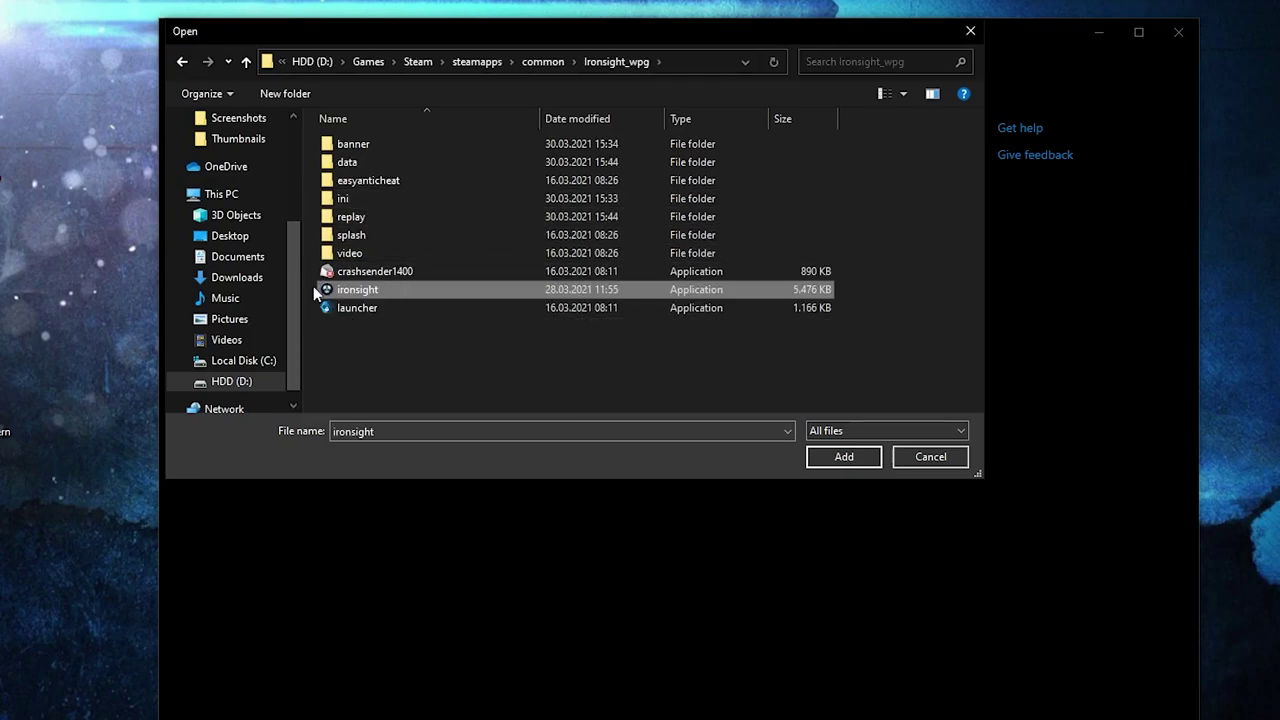
Set ironsight's compatibility to override high DPI scaling by Application, then apply and close Properties.
right_click(382, 289)
left_click(423, 676)
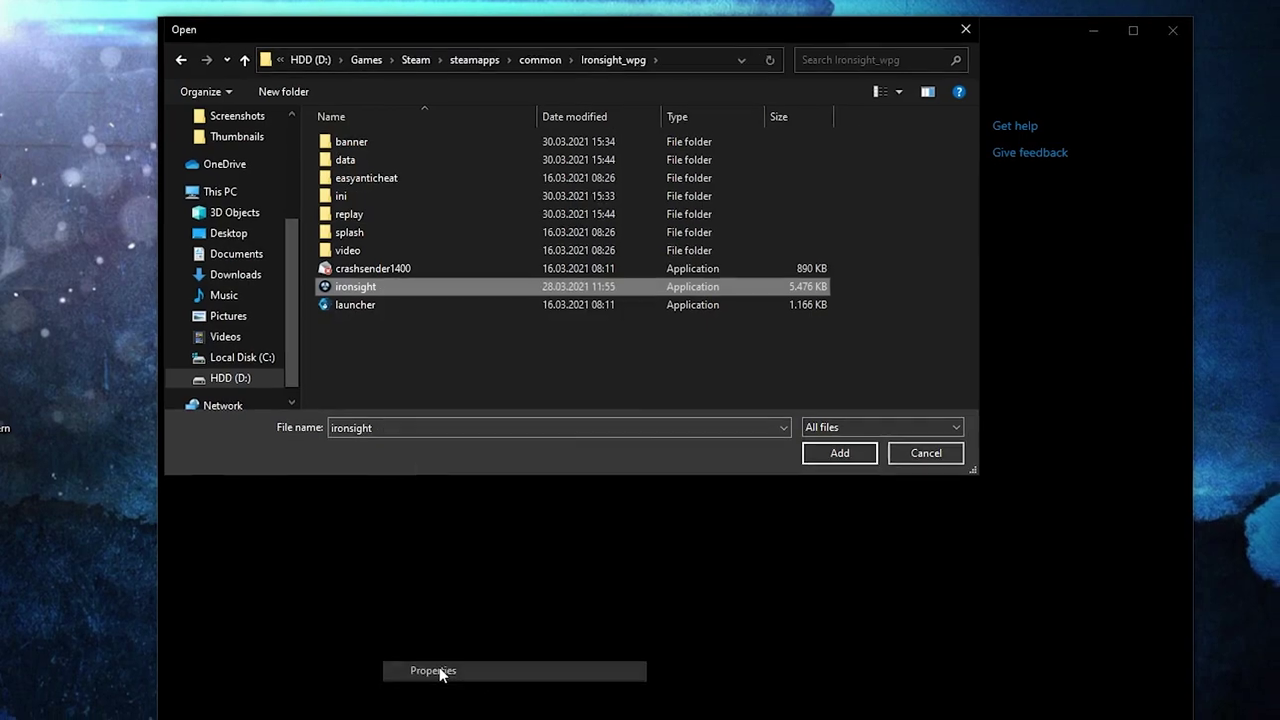
left_click(490, 322)
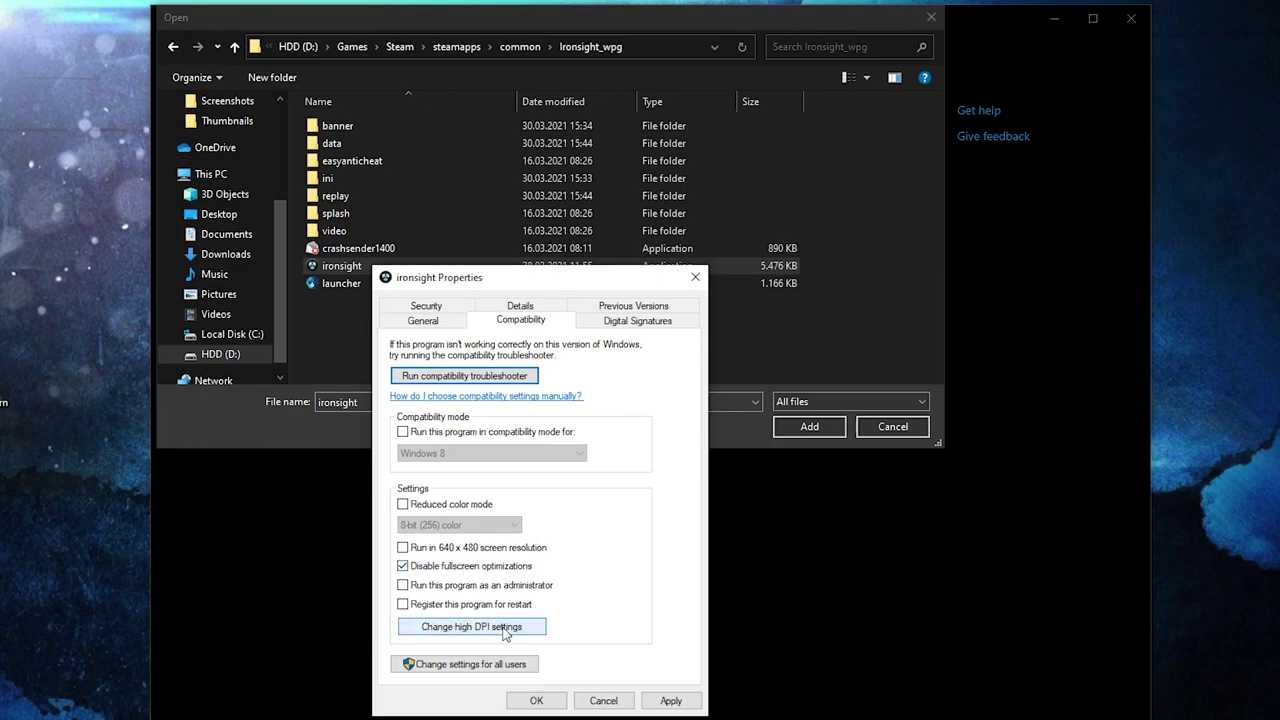
left_click(483, 628)
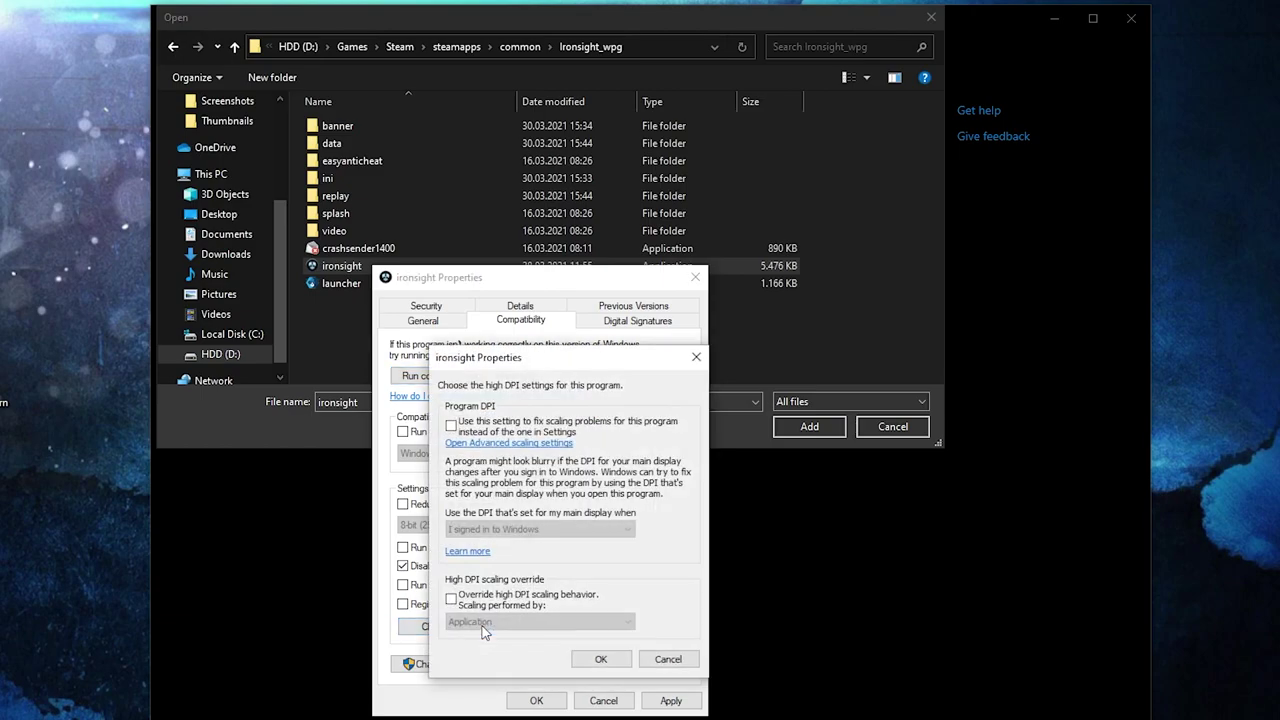
left_click(451, 598)
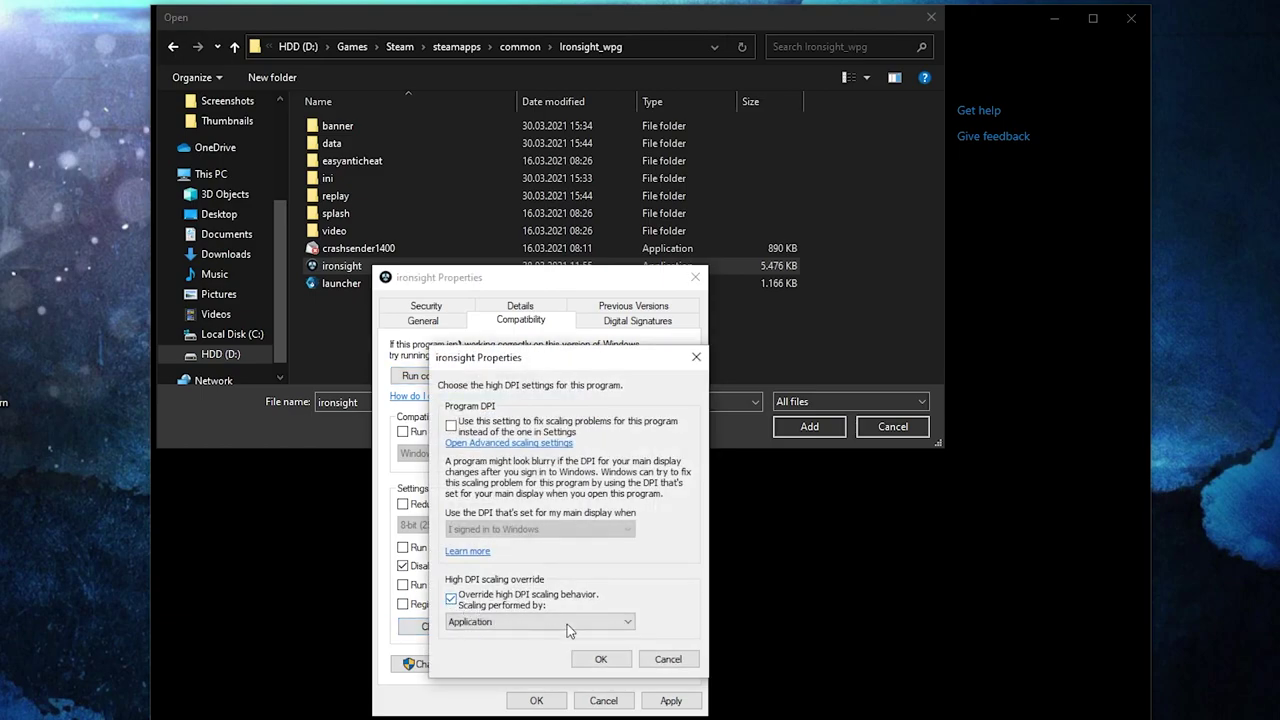
left_click(601, 661)
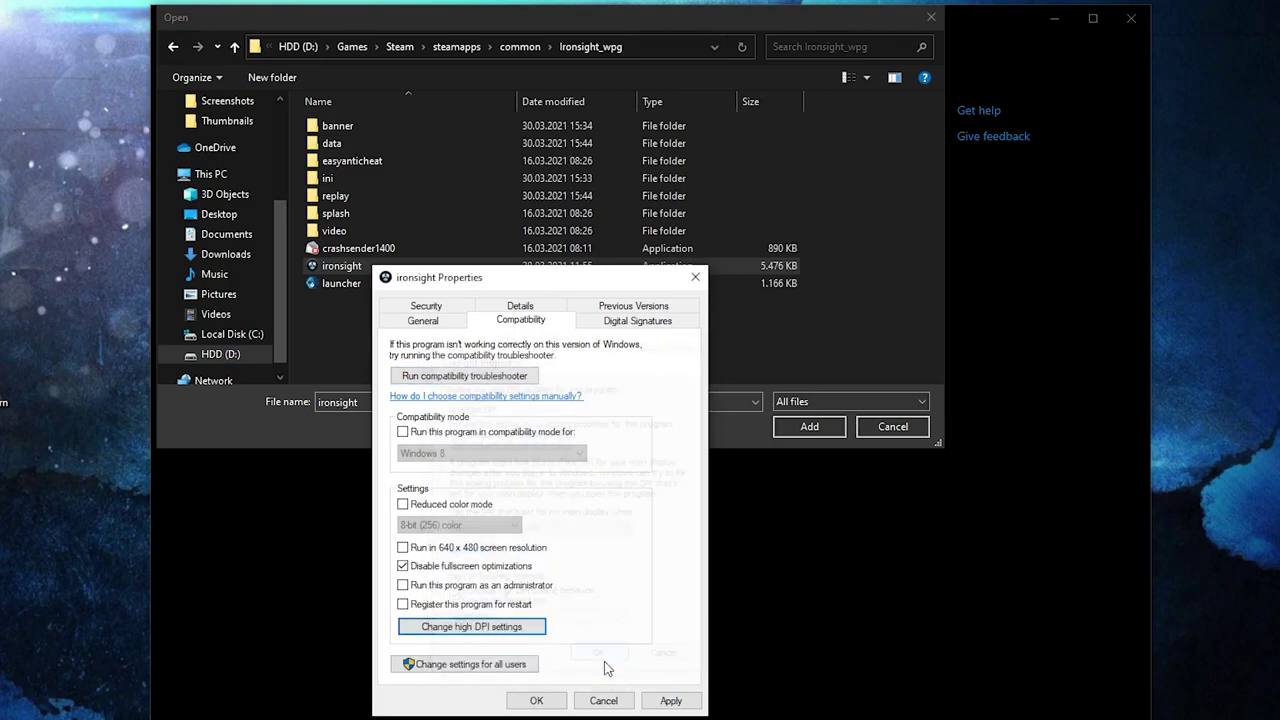
left_click(670, 701)
left_click(537, 701)
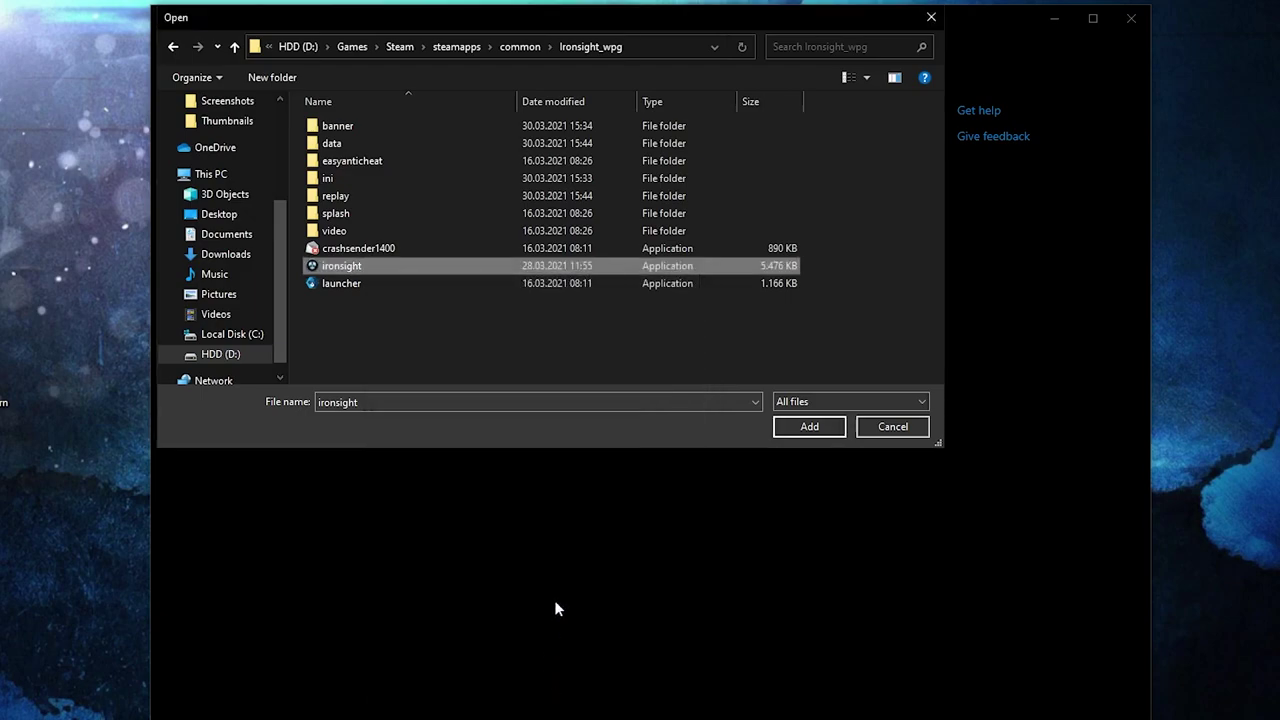
Add IronSight to the graphics preference list and save it as High performance.
left_click(806, 432)
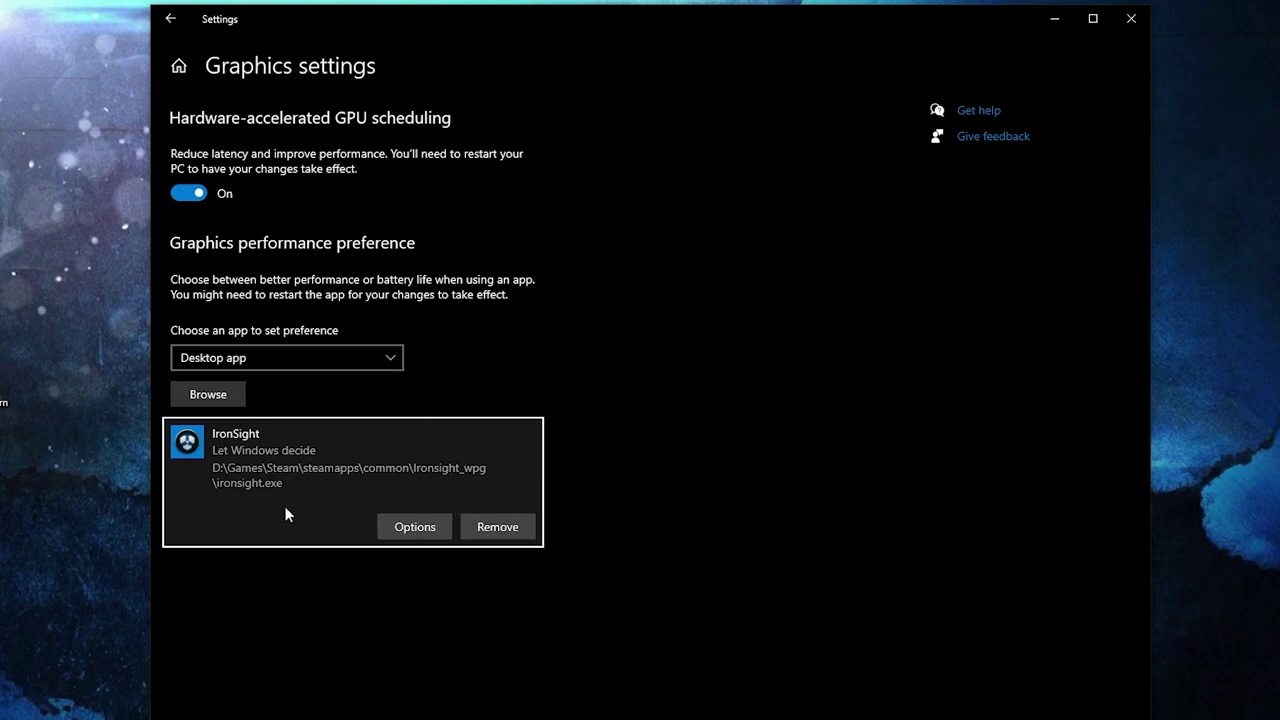
left_click(415, 527)
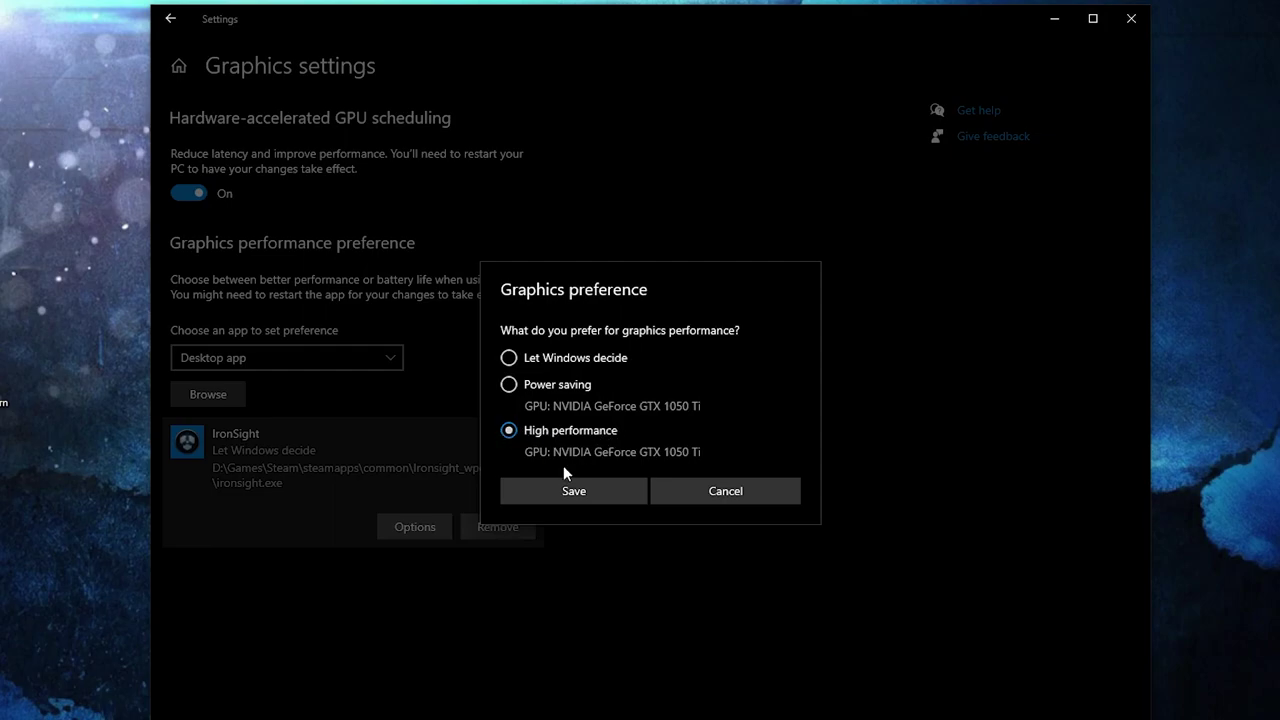
left_click(577, 492)
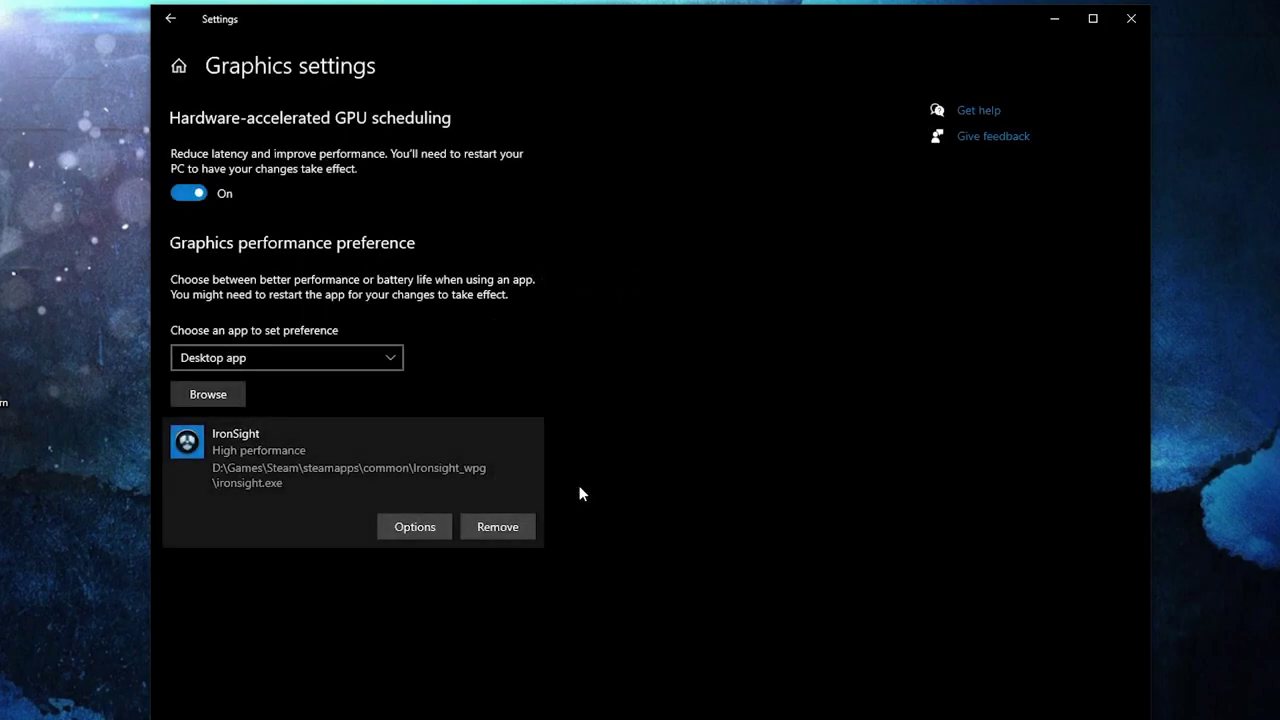
Confirm Xbox Game Bar and background recording are off and Game Mode on, then revisit Graphics settings.
left_click(181, 65)
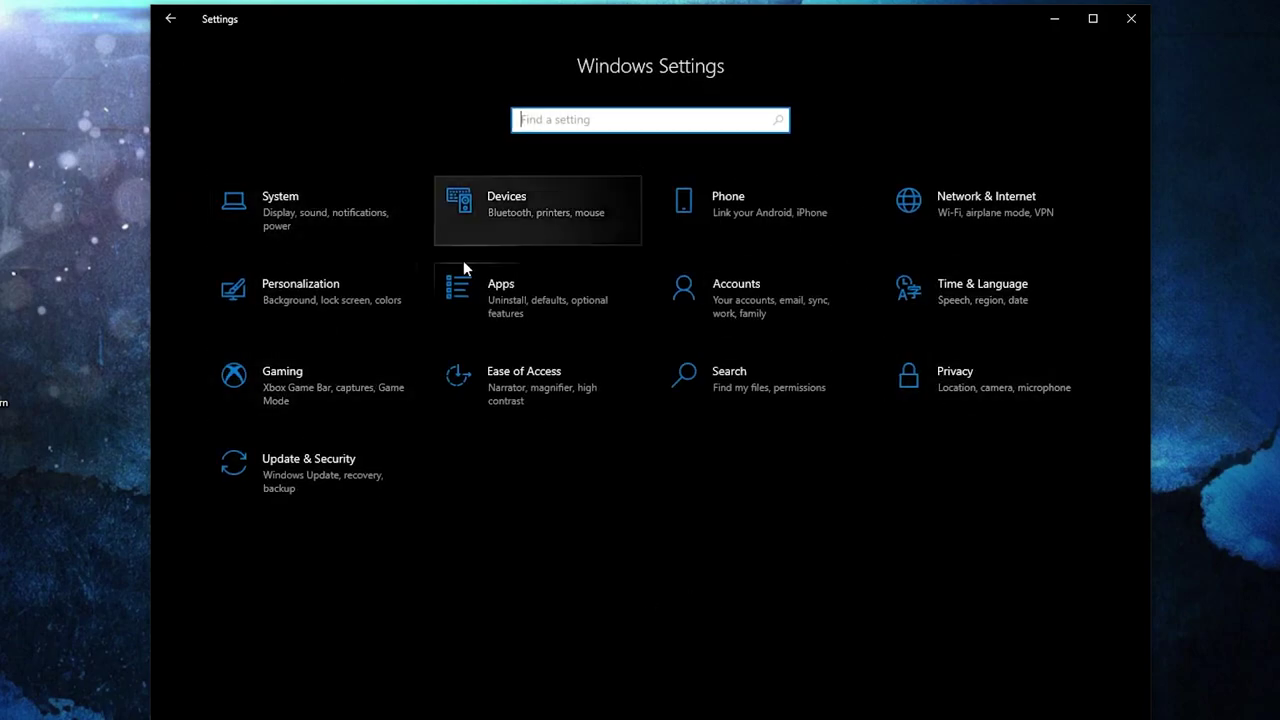
left_click(305, 377)
left_click(193, 200)
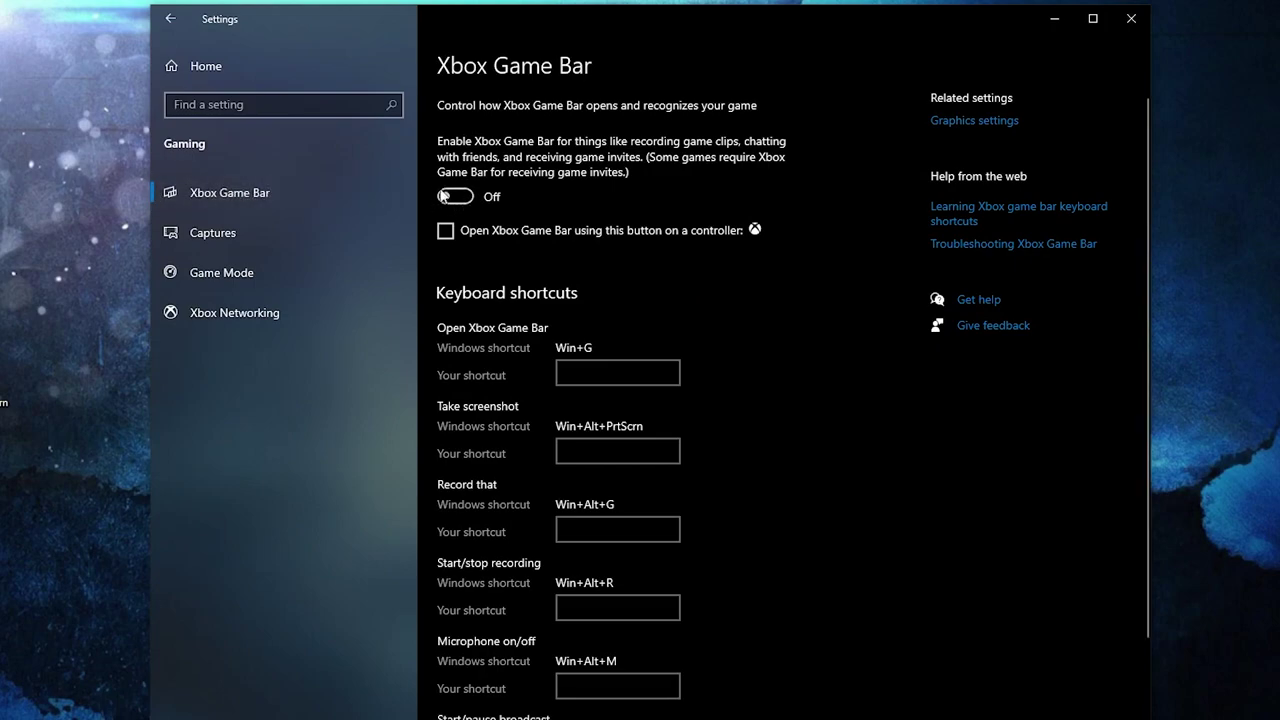
left_click(222, 236)
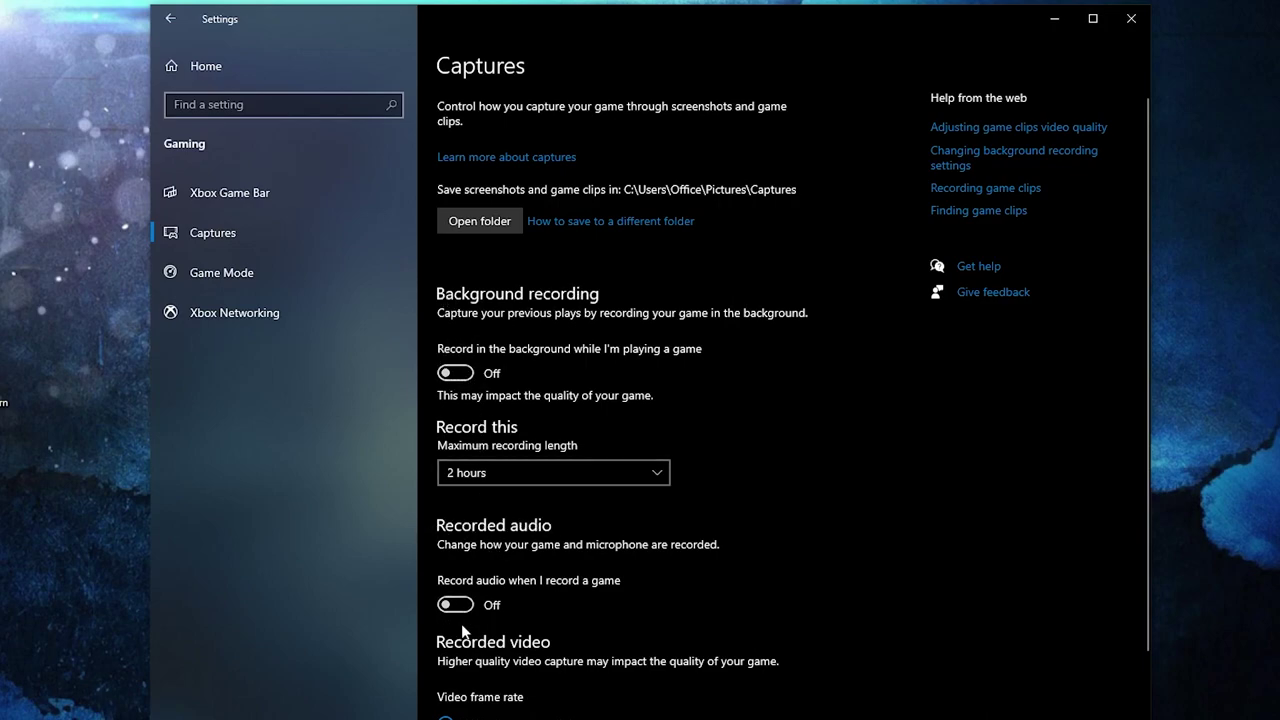
left_click(250, 280)
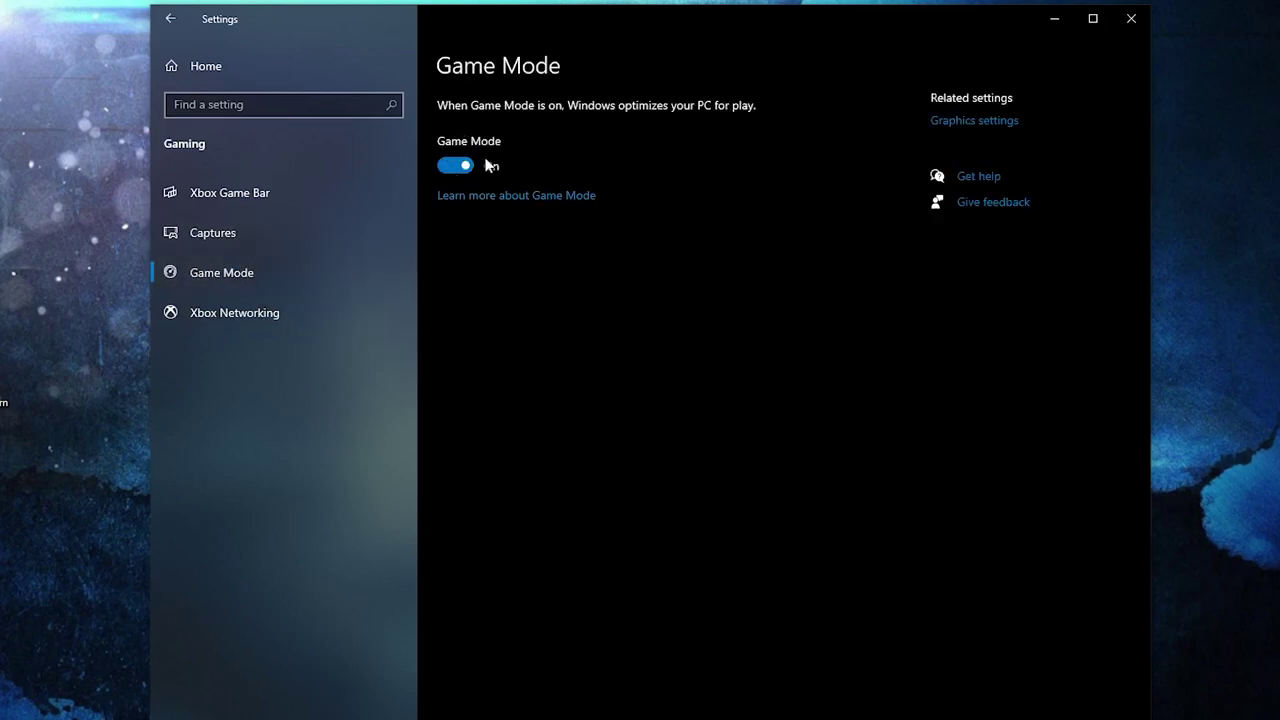
left_click(988, 121)
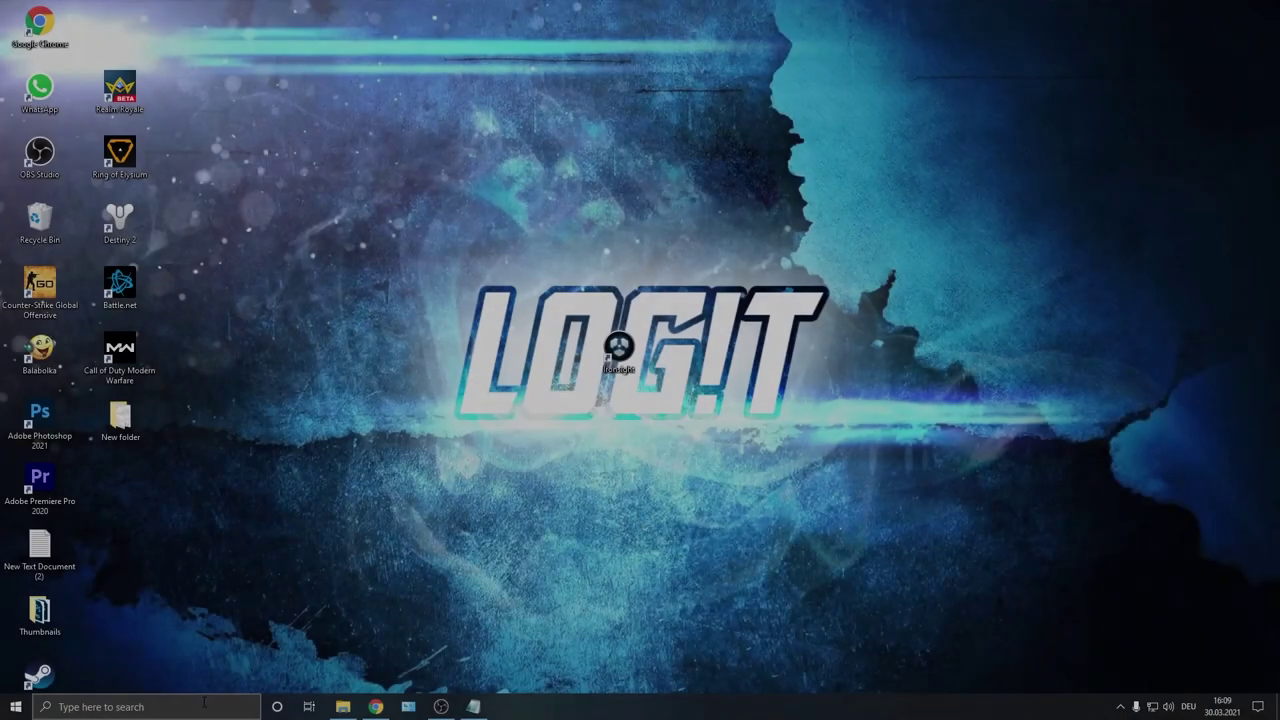
In Optimize Drives, retrim the C: SSD and analyze HDD (D:) for fragmentation.
left_click(204, 702)
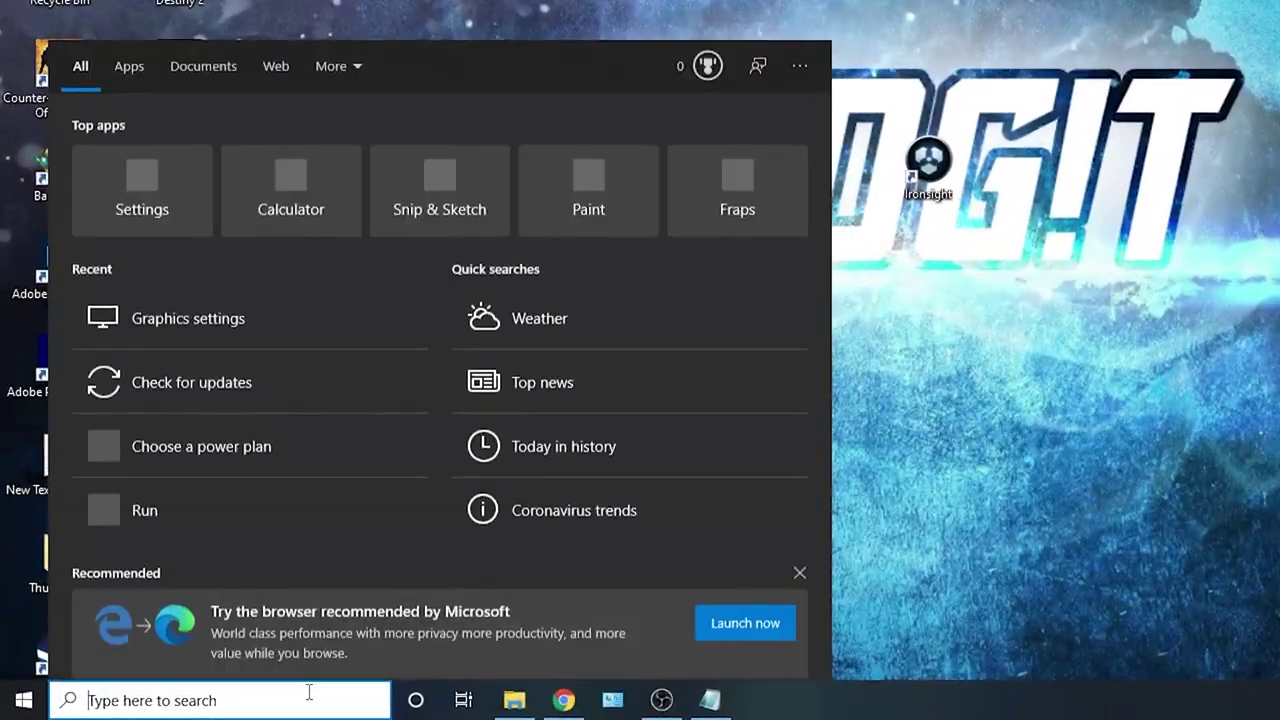
type("optimize")
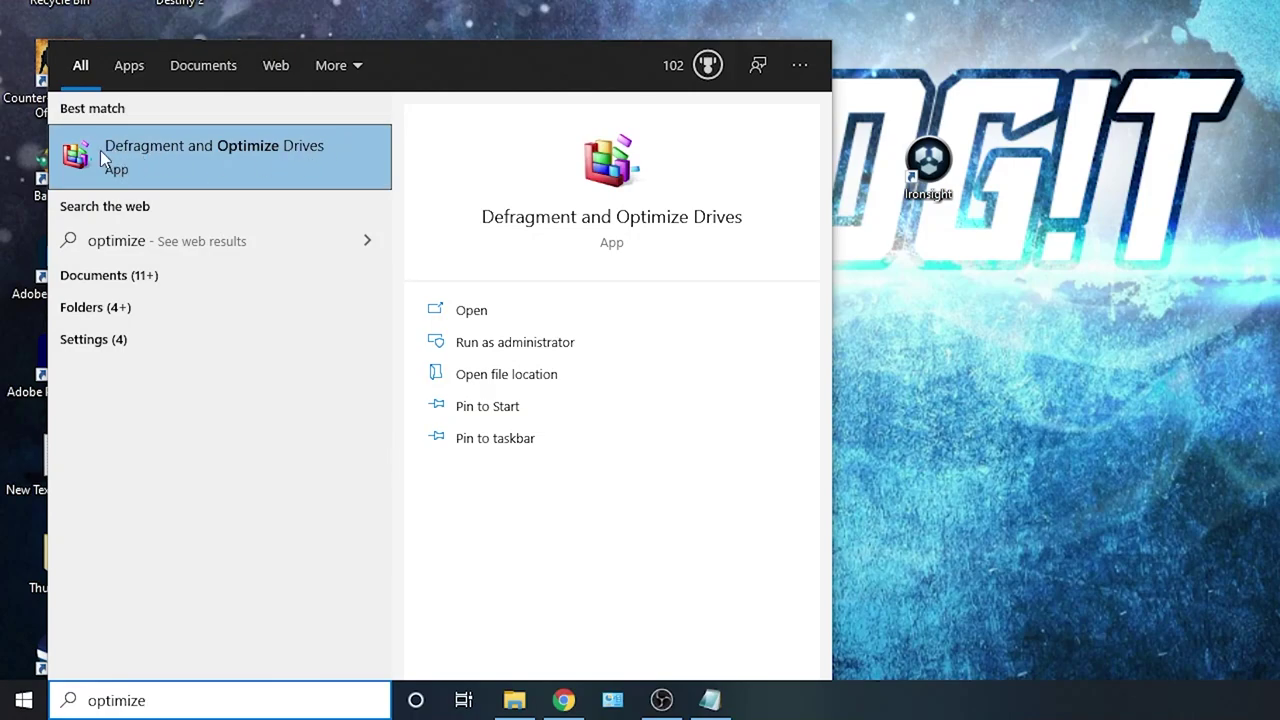
left_click(240, 158)
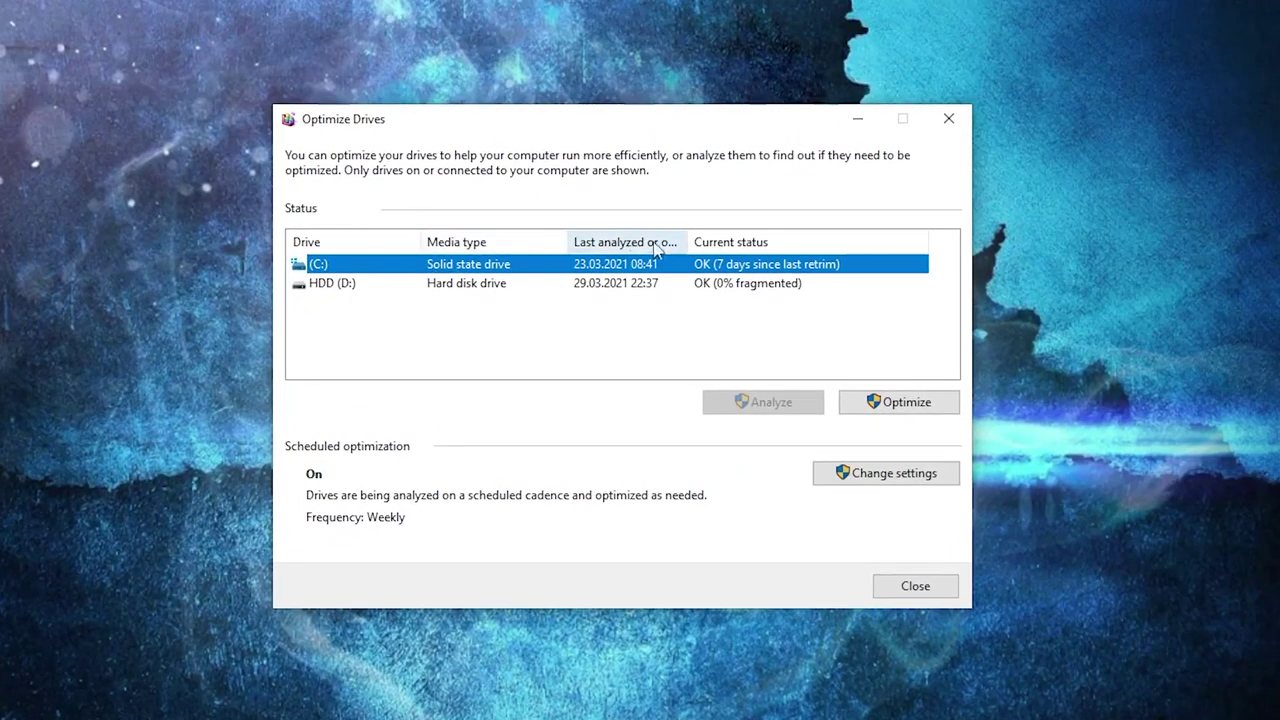
left_click(899, 413)
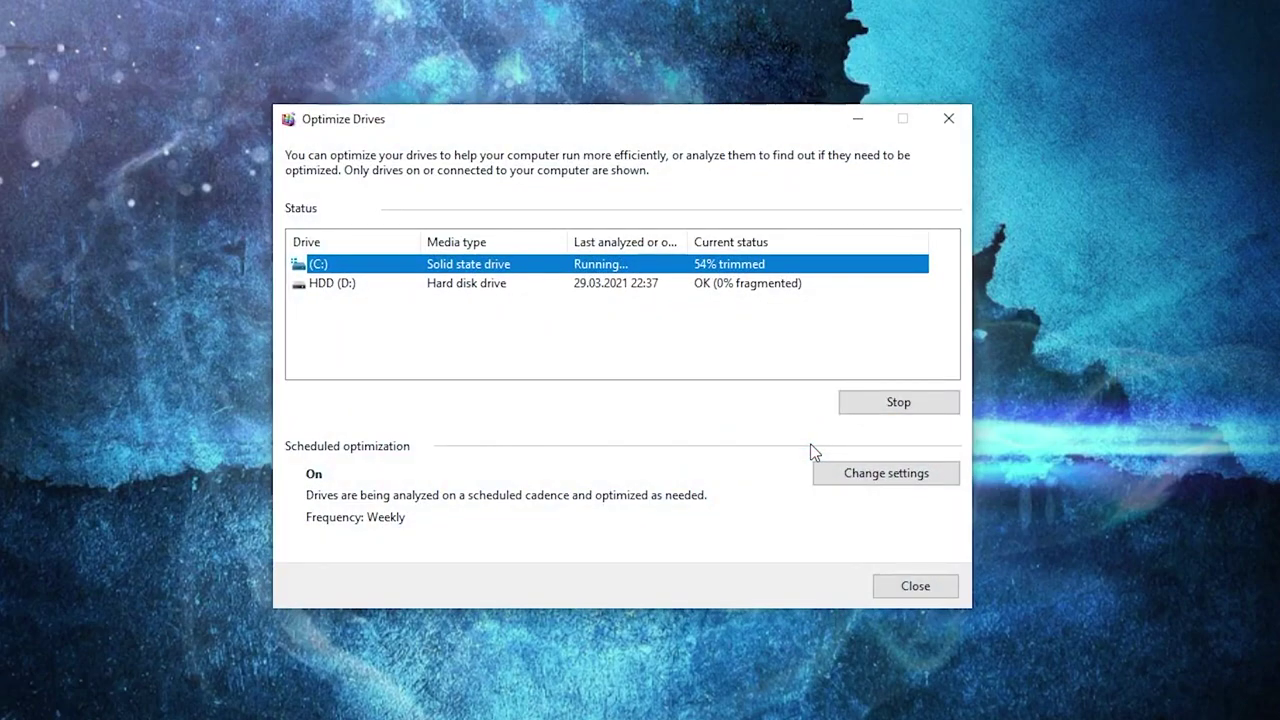
left_click(566, 285)
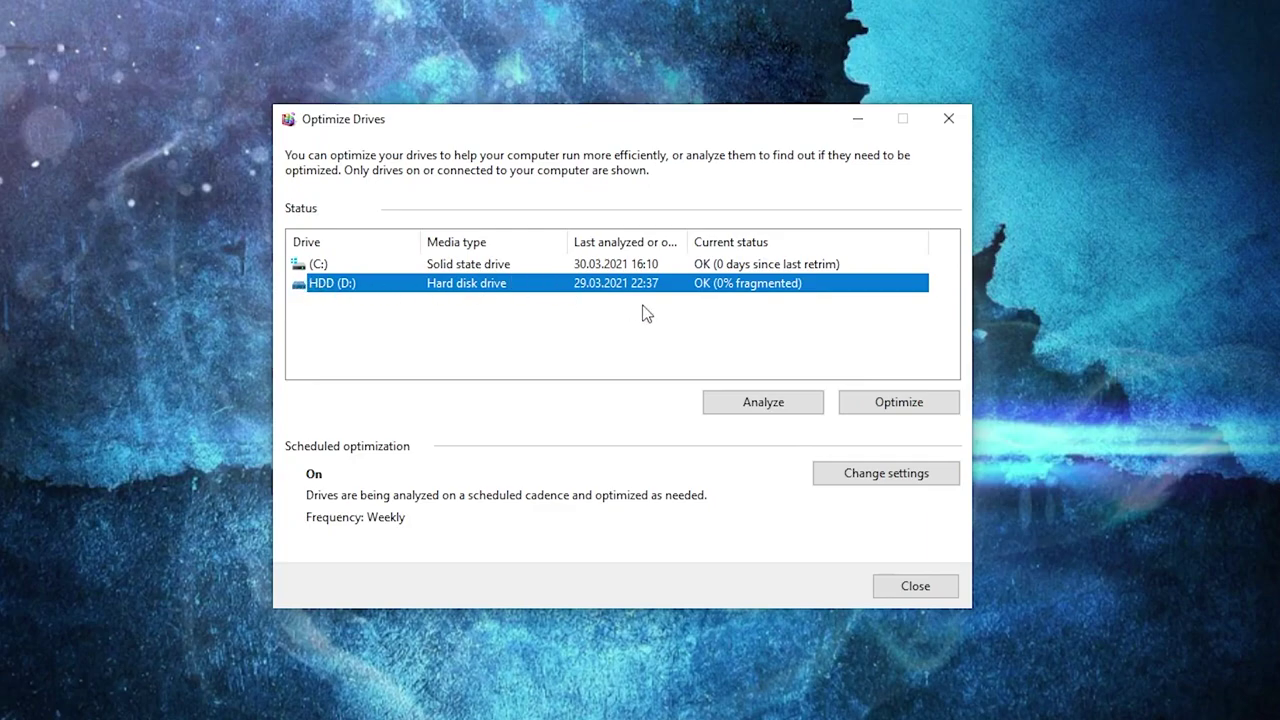
left_click(766, 410)
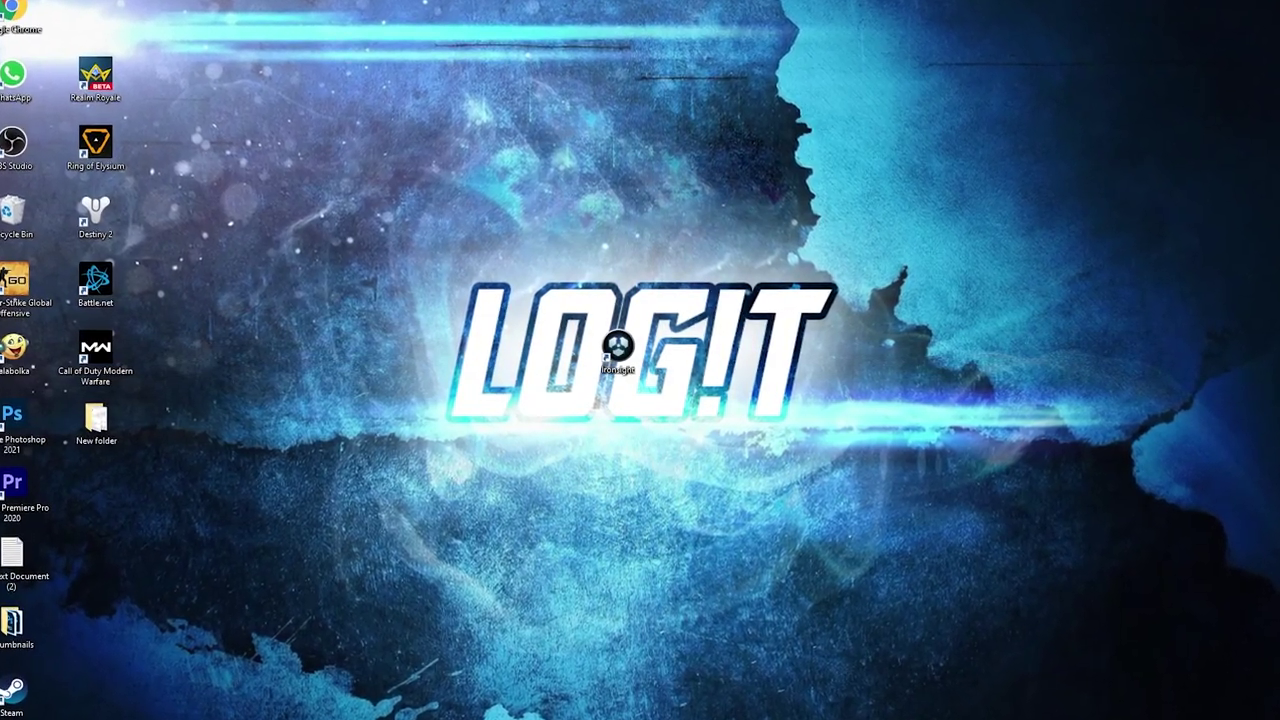
Launch Command Prompt as administrator from Windows Search.
left_click(271, 712)
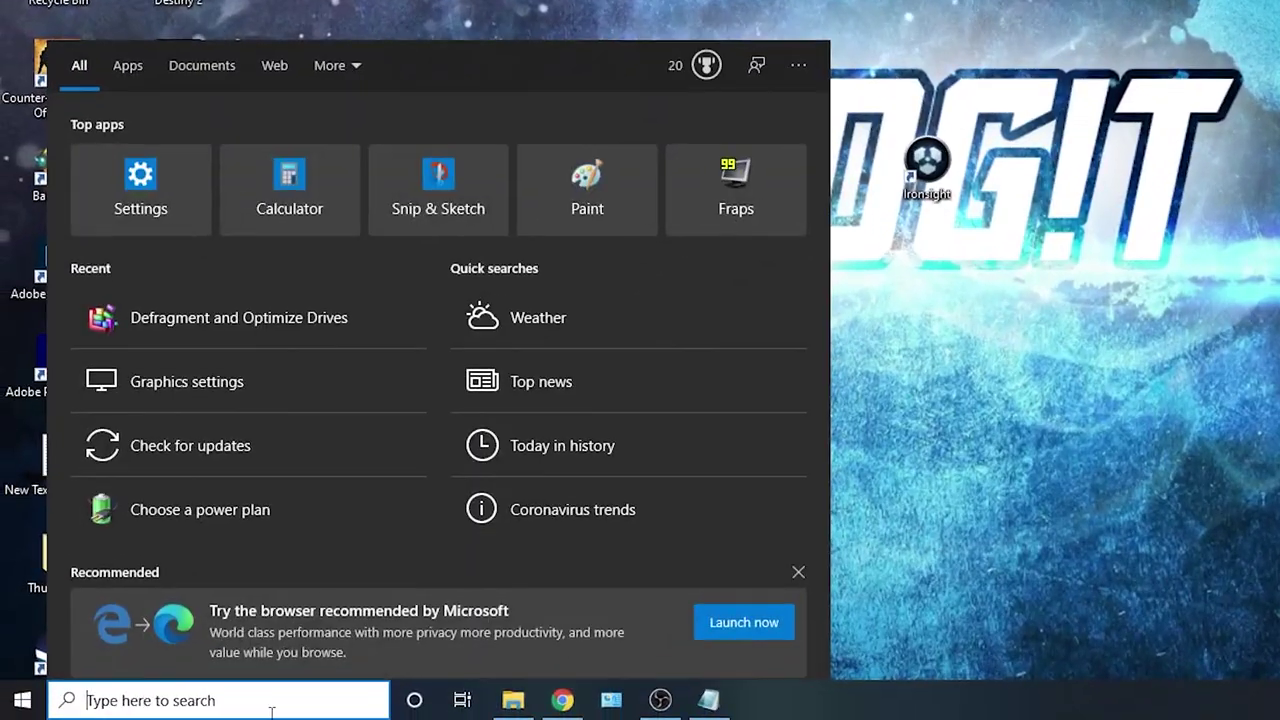
type("mcd")
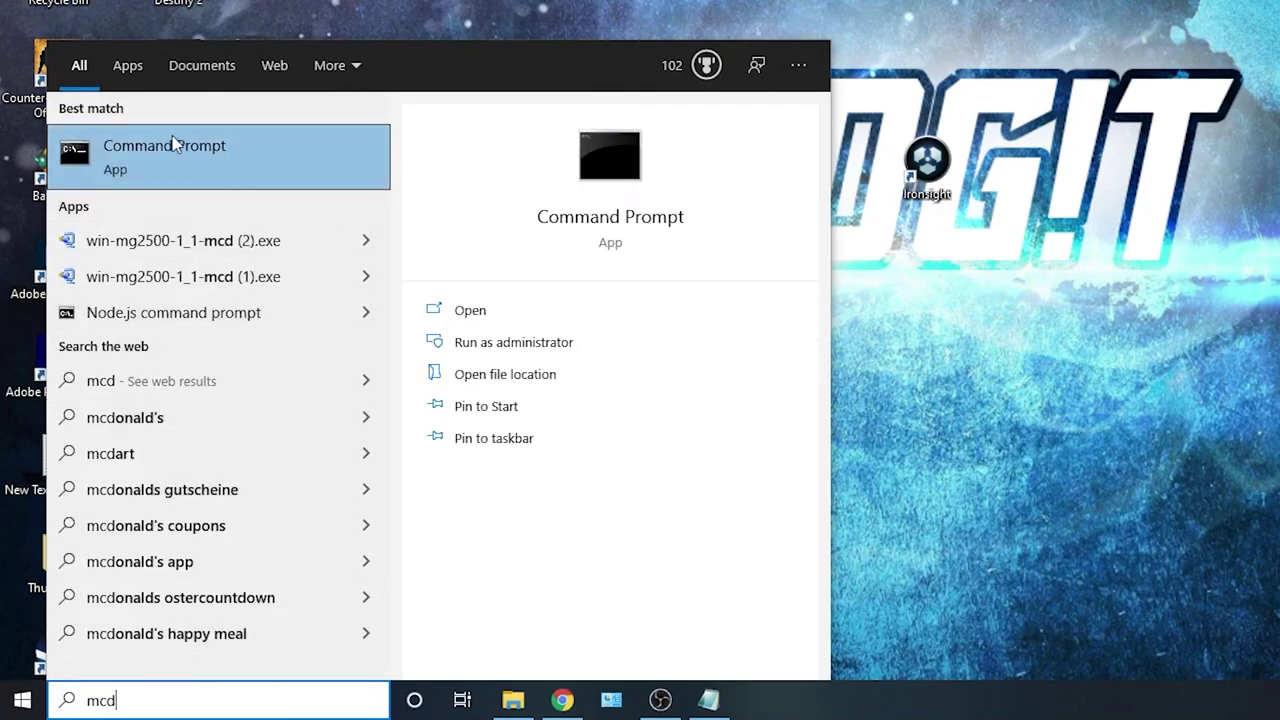
right_click(259, 145)
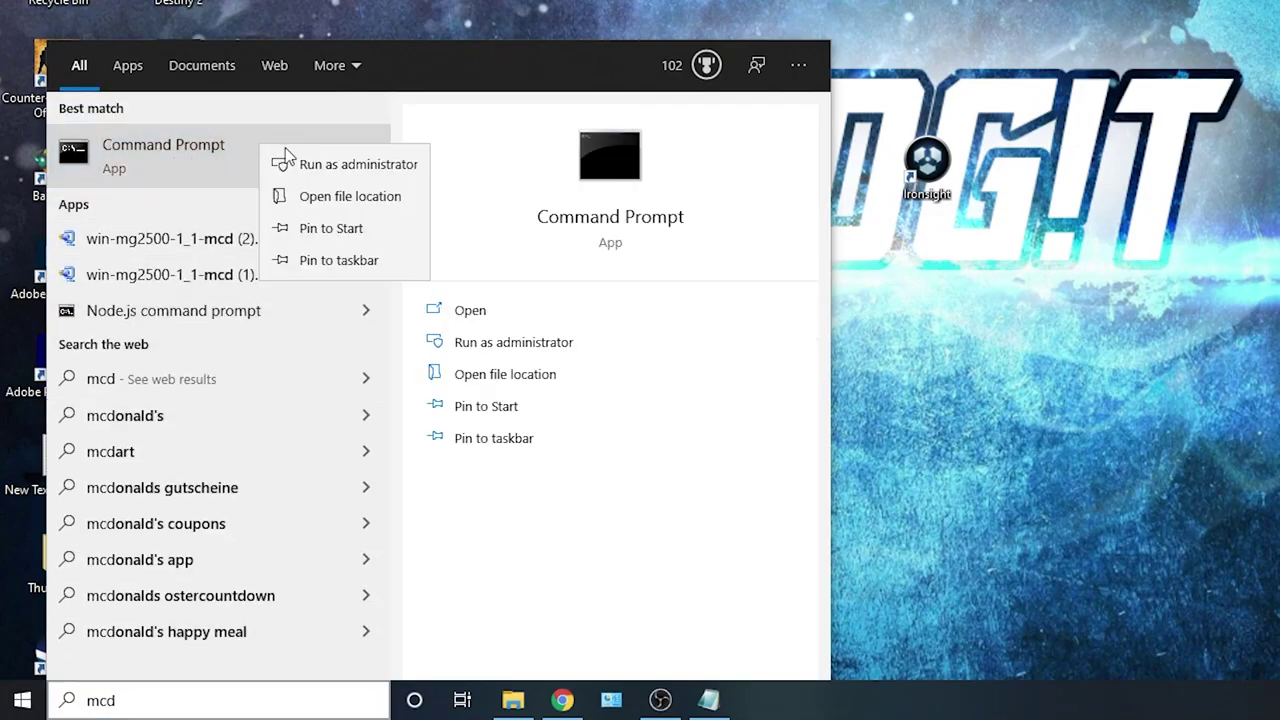
left_click(359, 168)
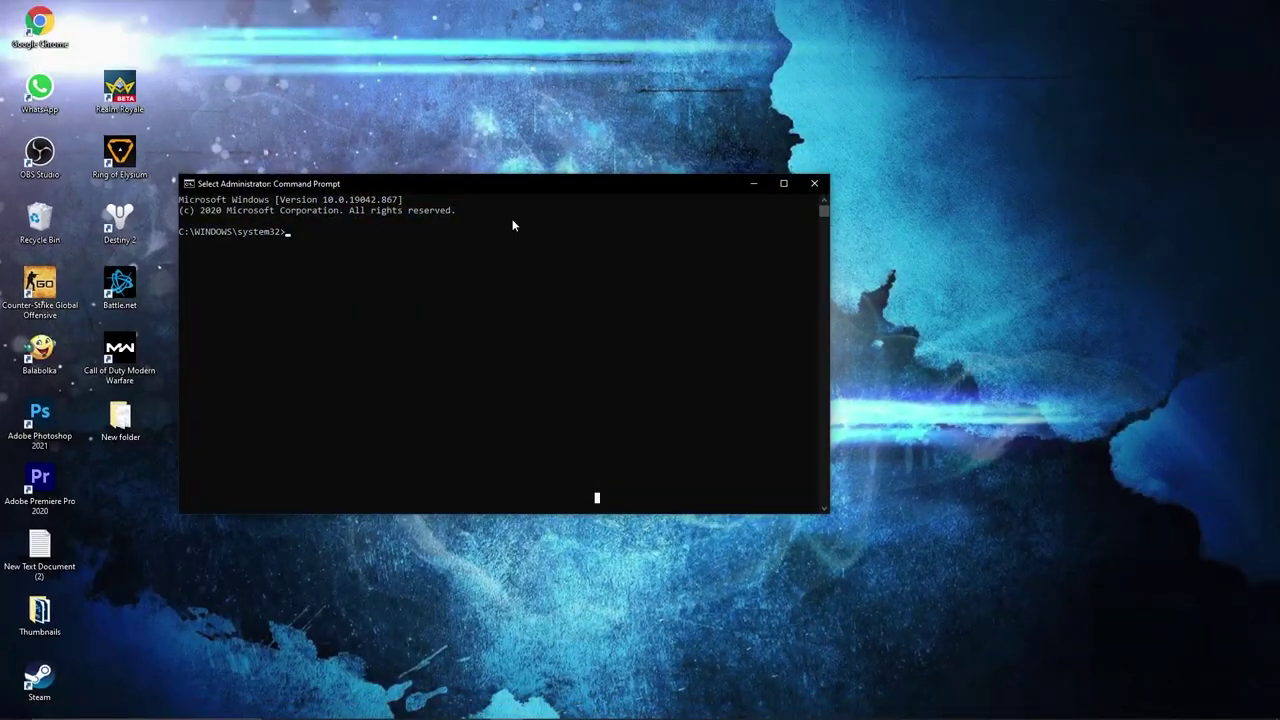
left_click_drag(496, 183, 362, 206)
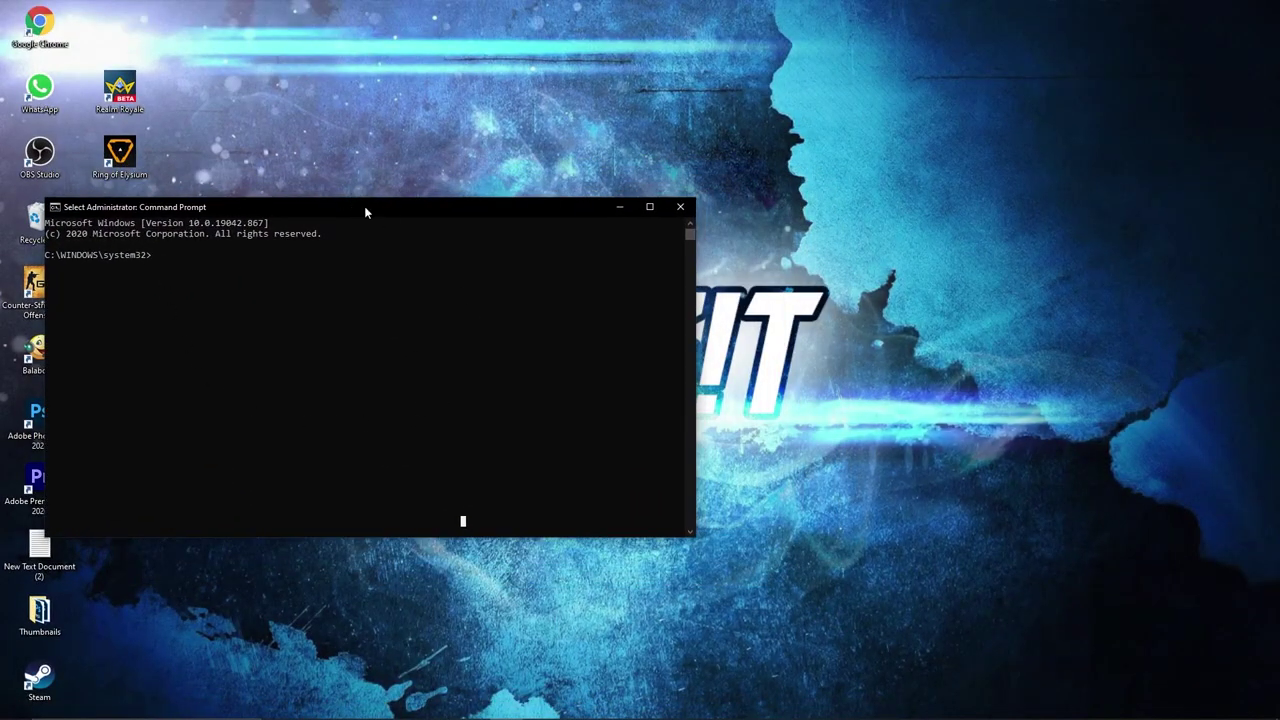
Copy the powercfg -duplicatescheme command from the notes and run it to add Ultimate Performance.
left_click(471, 708)
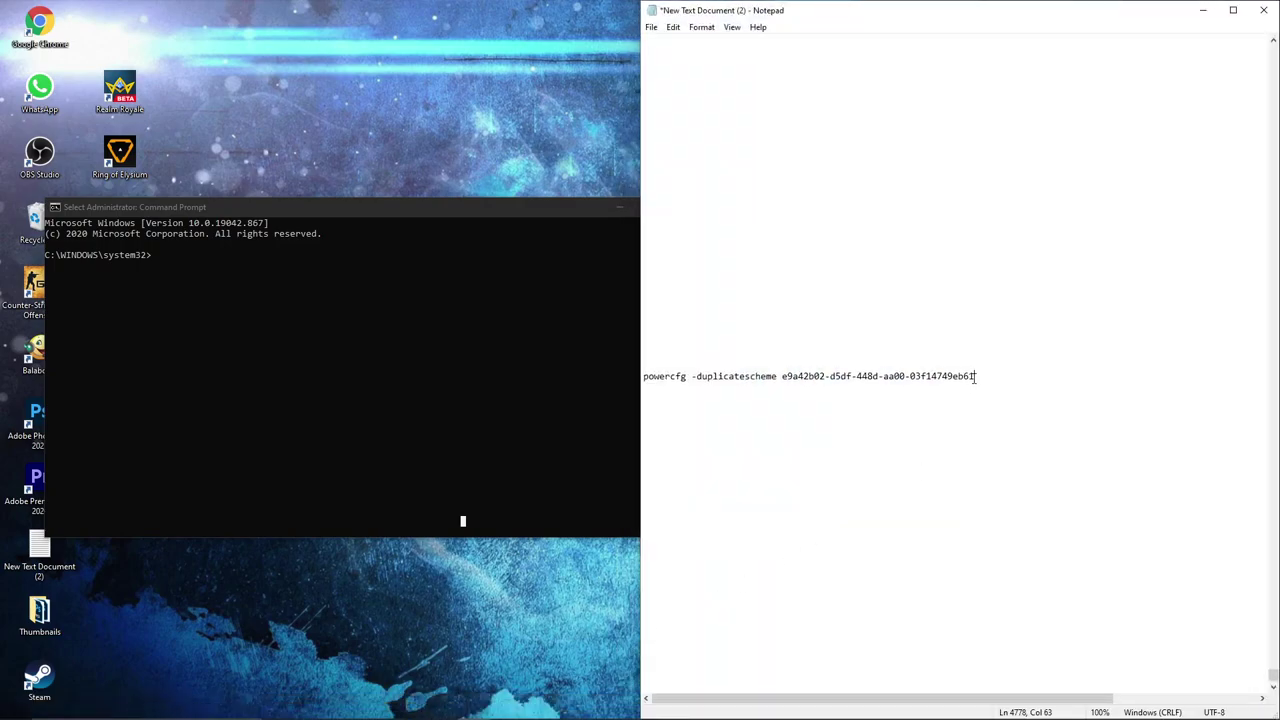
key("shift+Up")
right_click(660, 372)
left_click(690, 414)
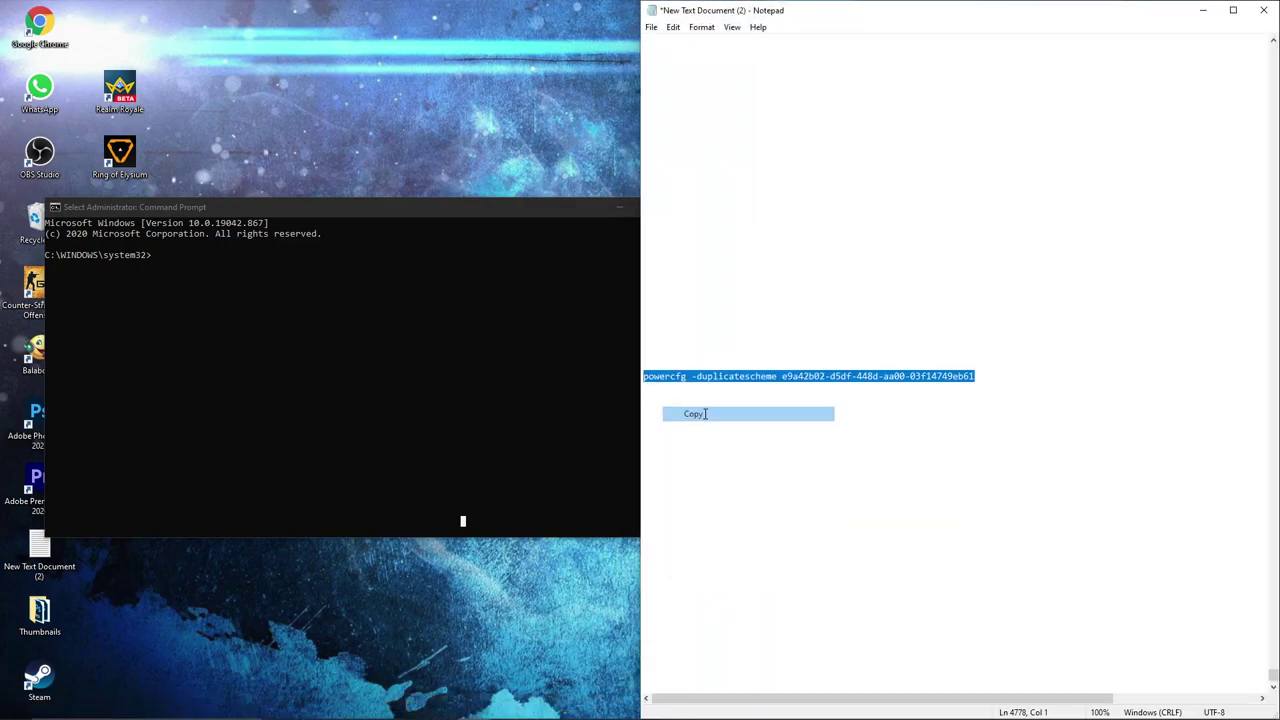
left_click(1205, 10)
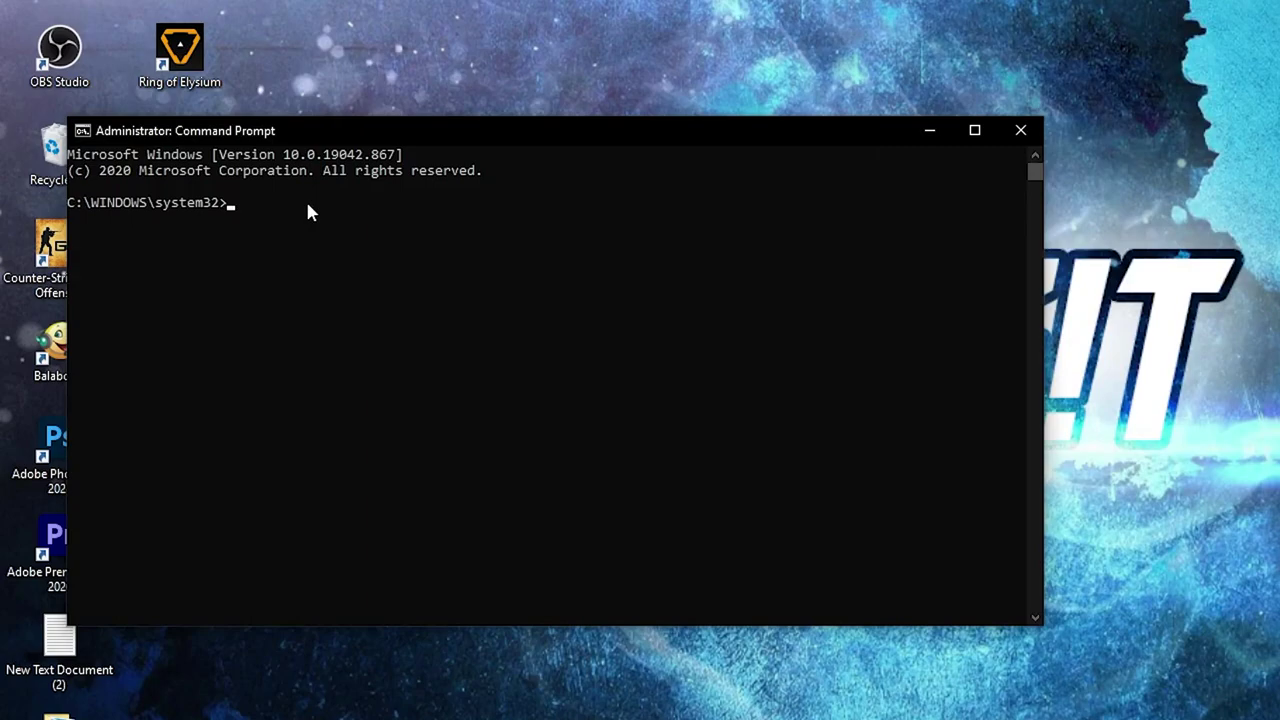
key("ctrl+v")
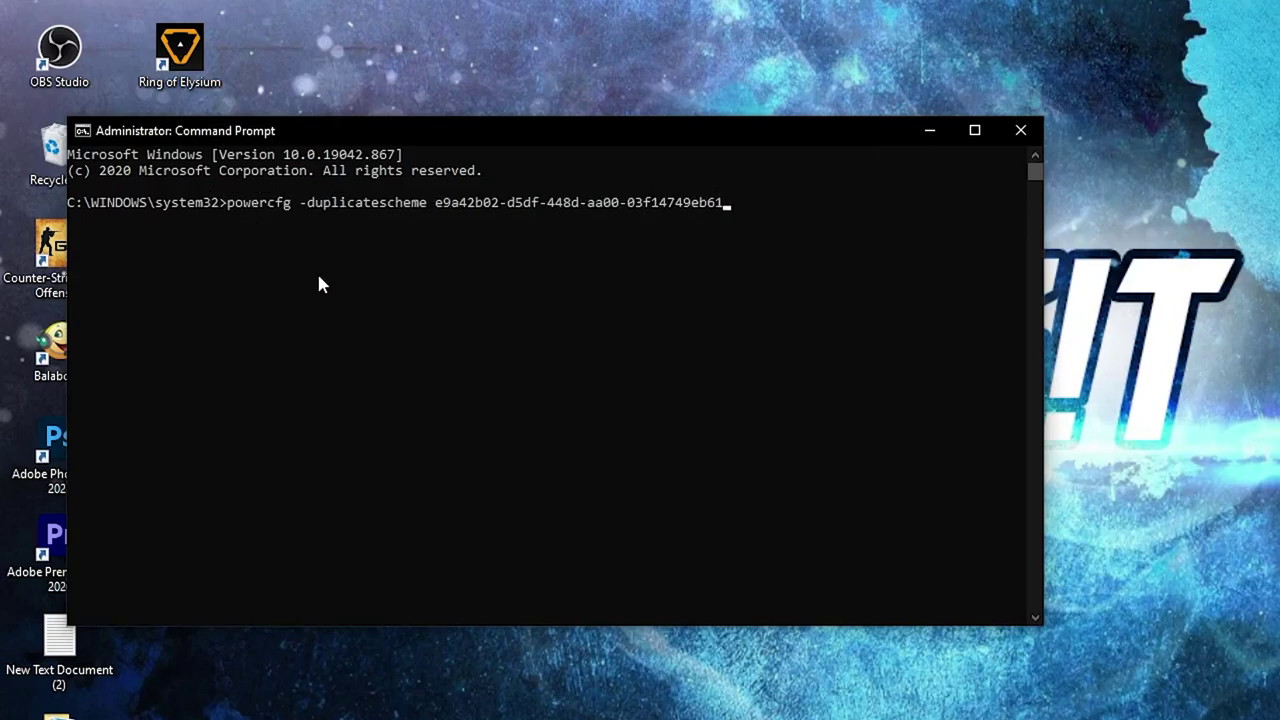
key("Return")
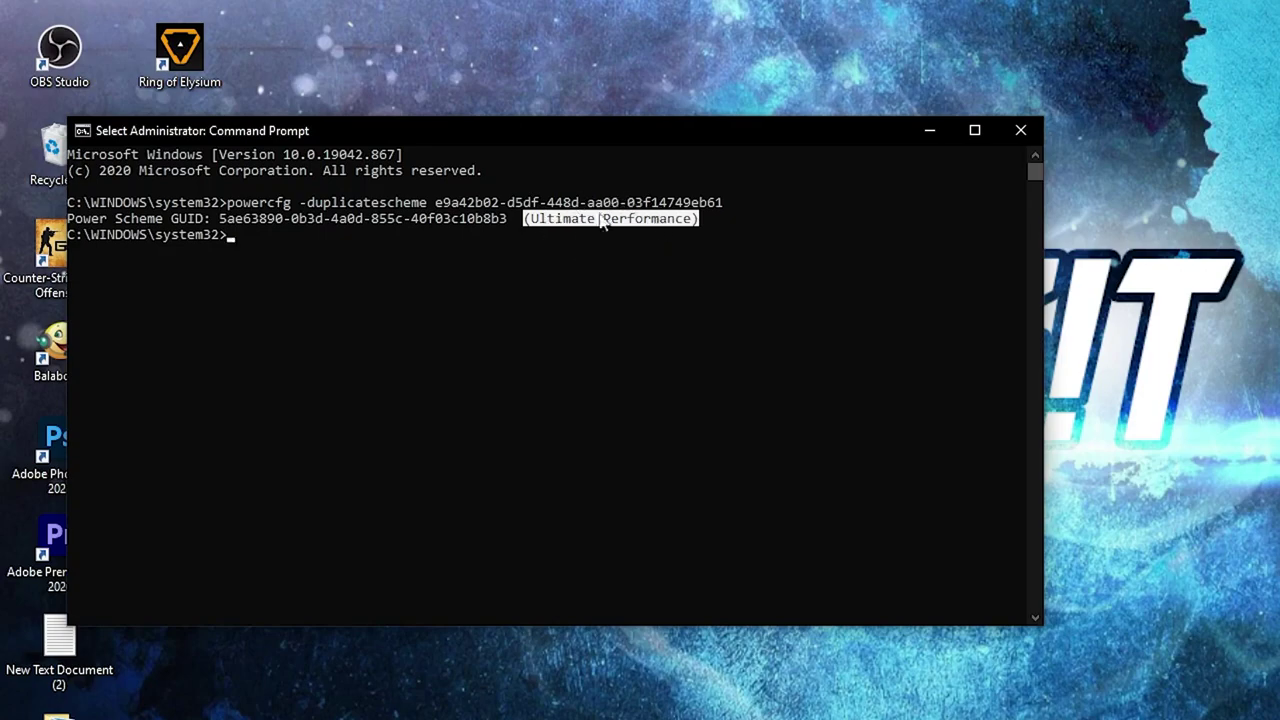
Close Command Prompt and bring up Control Panel's Choose a power plan page via a 'choose' search.
left_click(1020, 135)
left_click(293, 712)
type("choo")
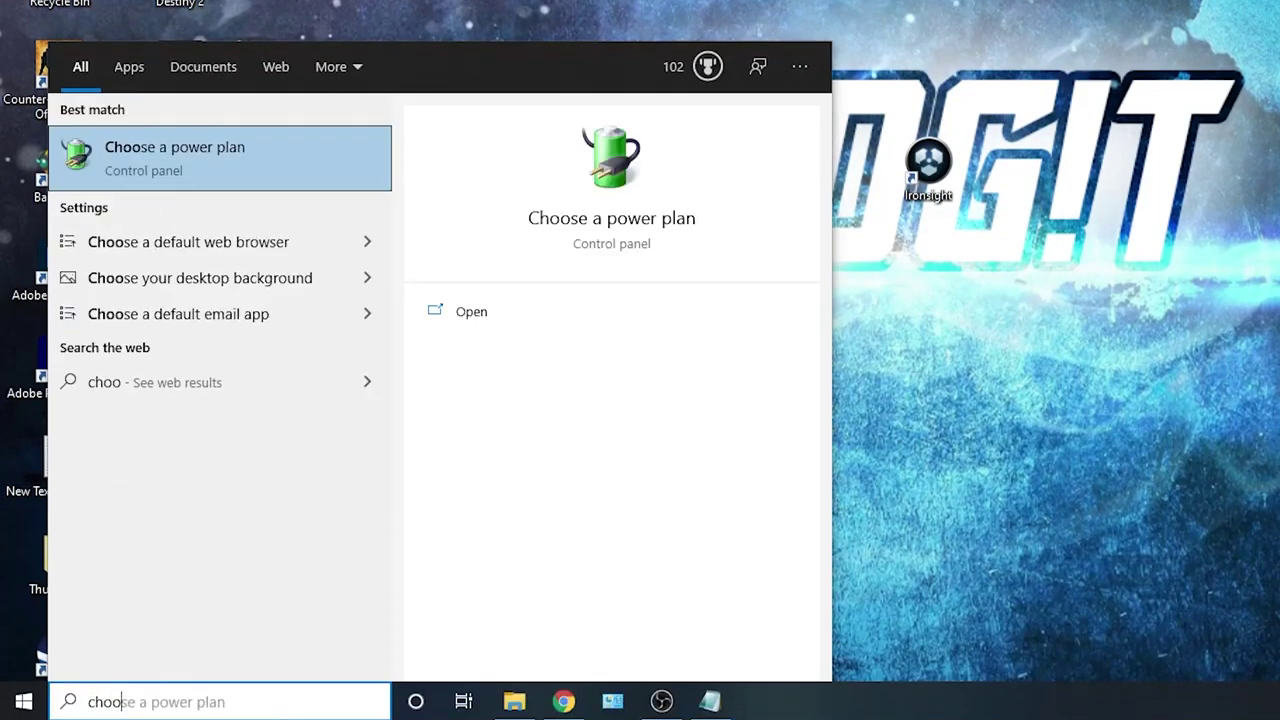
type("se")
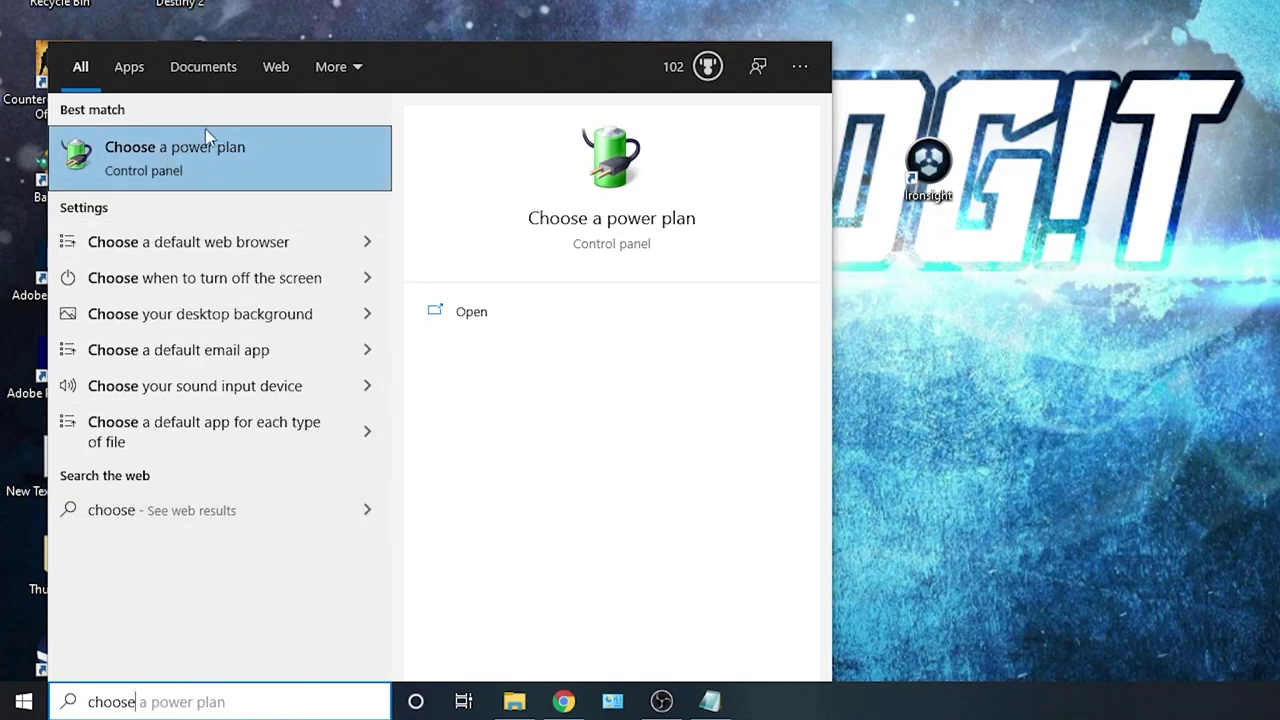
left_click(208, 156)
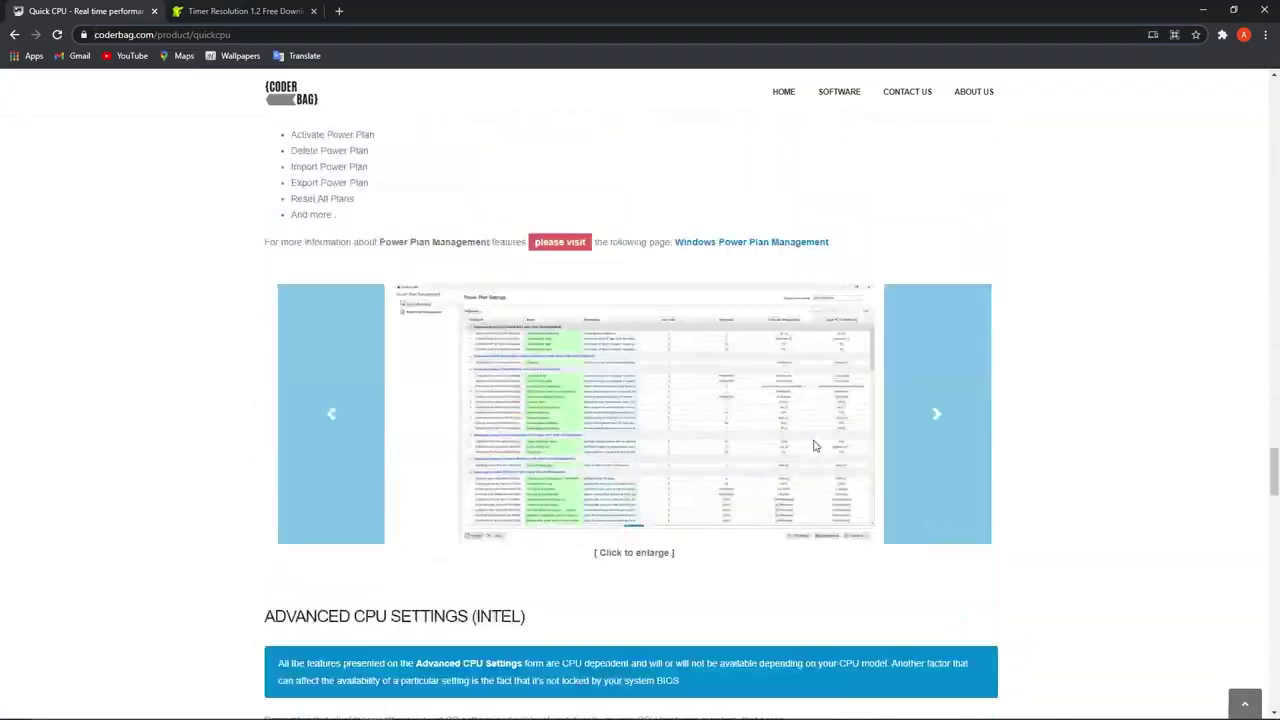
scroll(817, 449, "down", 10)
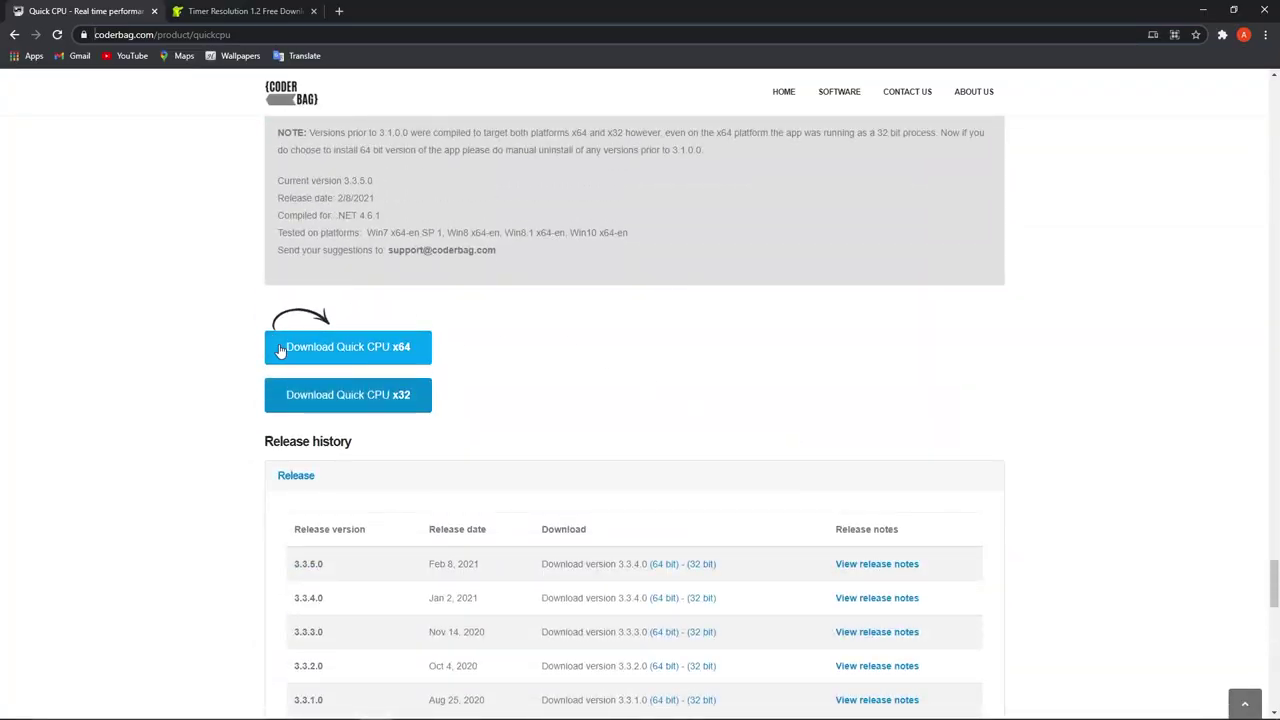
Download Quick CPU x64 from coderbag and open QuickCpuSetup64.zip, selecting its installer.
left_click(306, 348)
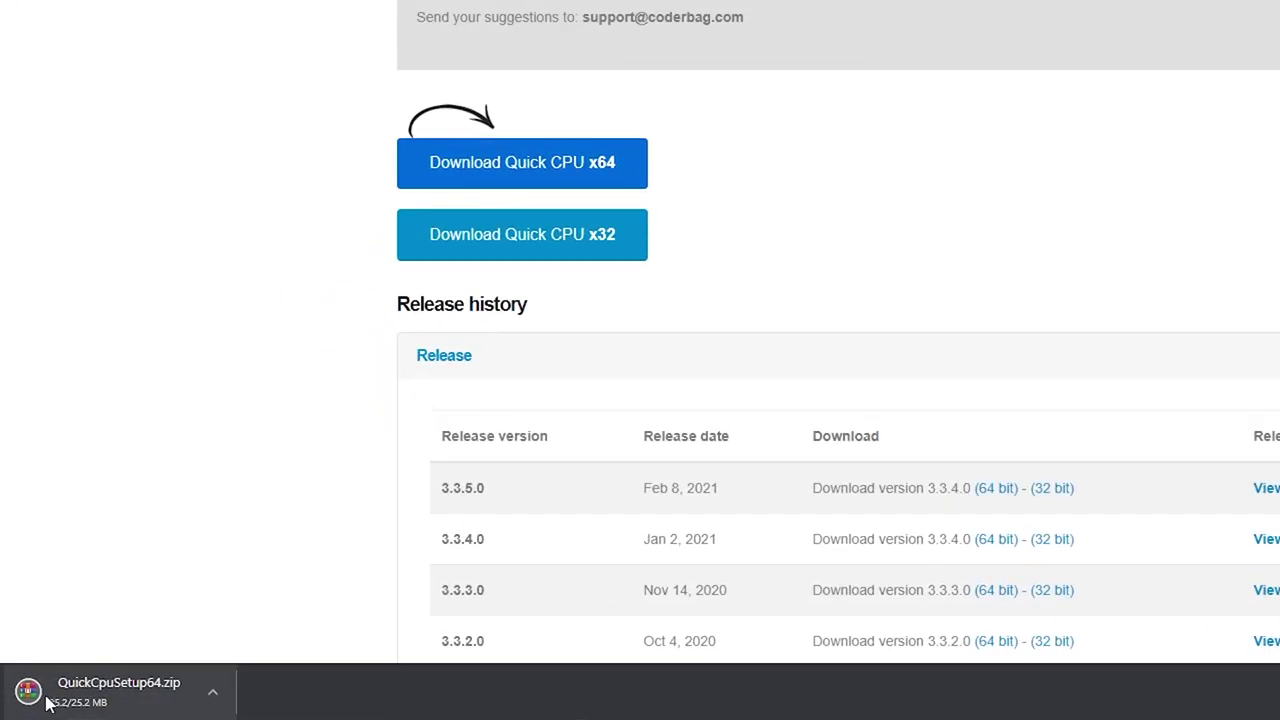
left_click(212, 692)
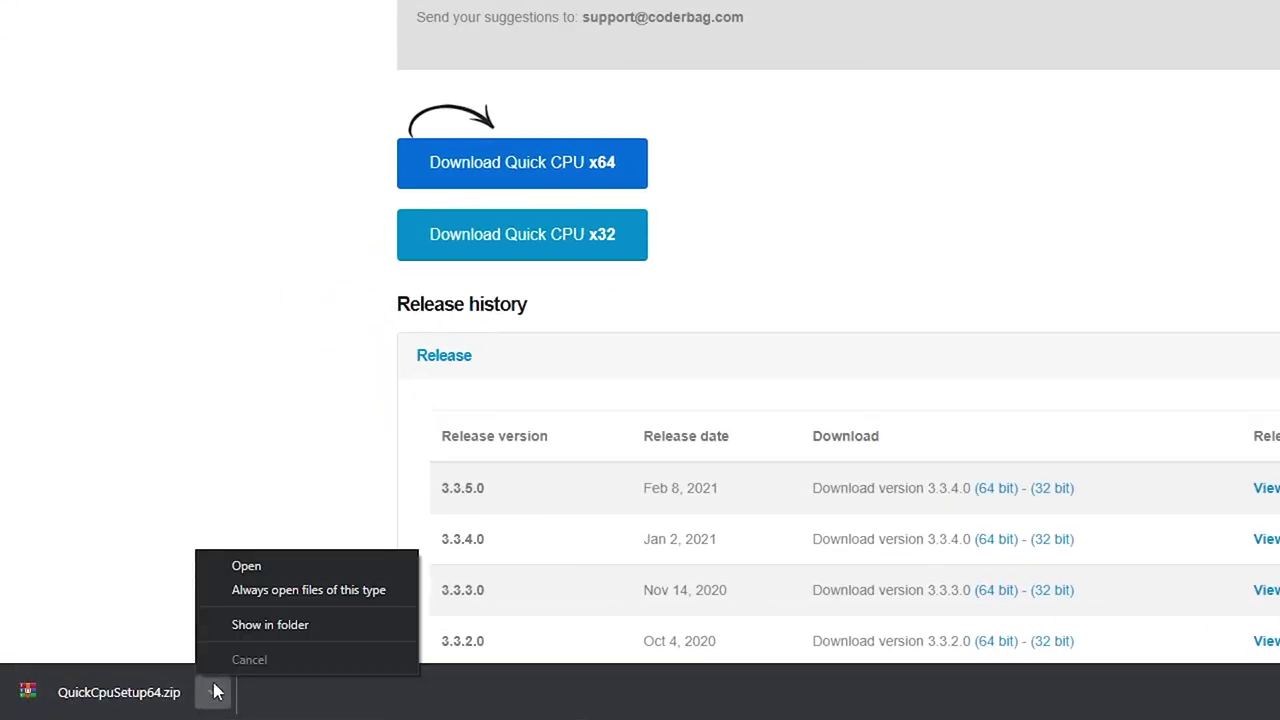
left_click(256, 567)
left_click(190, 230)
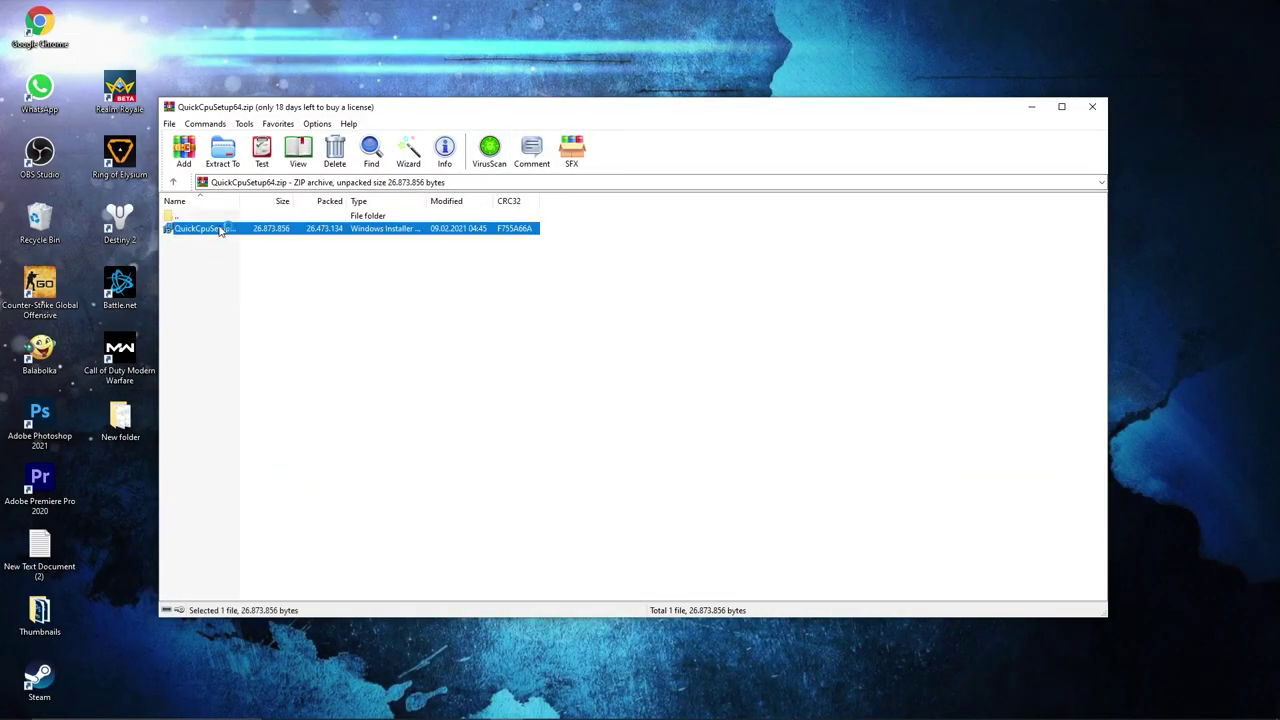
Run the Quick CPU x64 installer, accept the license, keep the default folder and install.
double_click(220, 230)
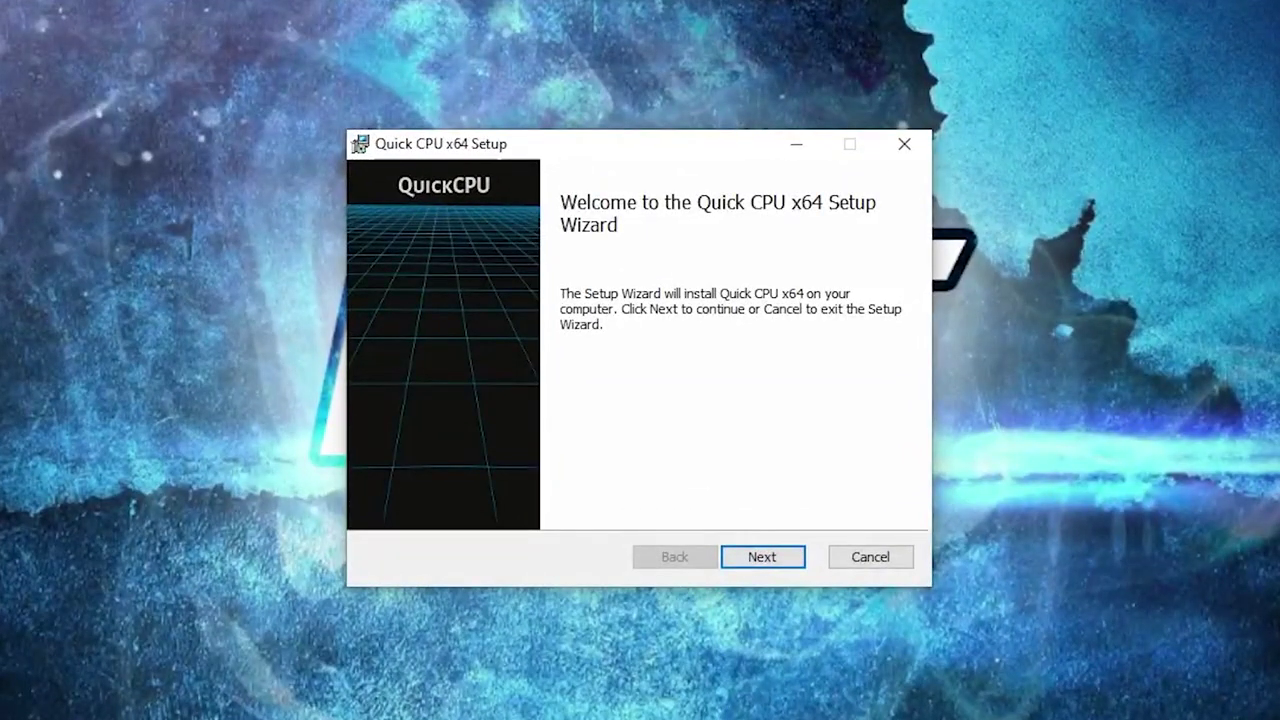
left_click(774, 566)
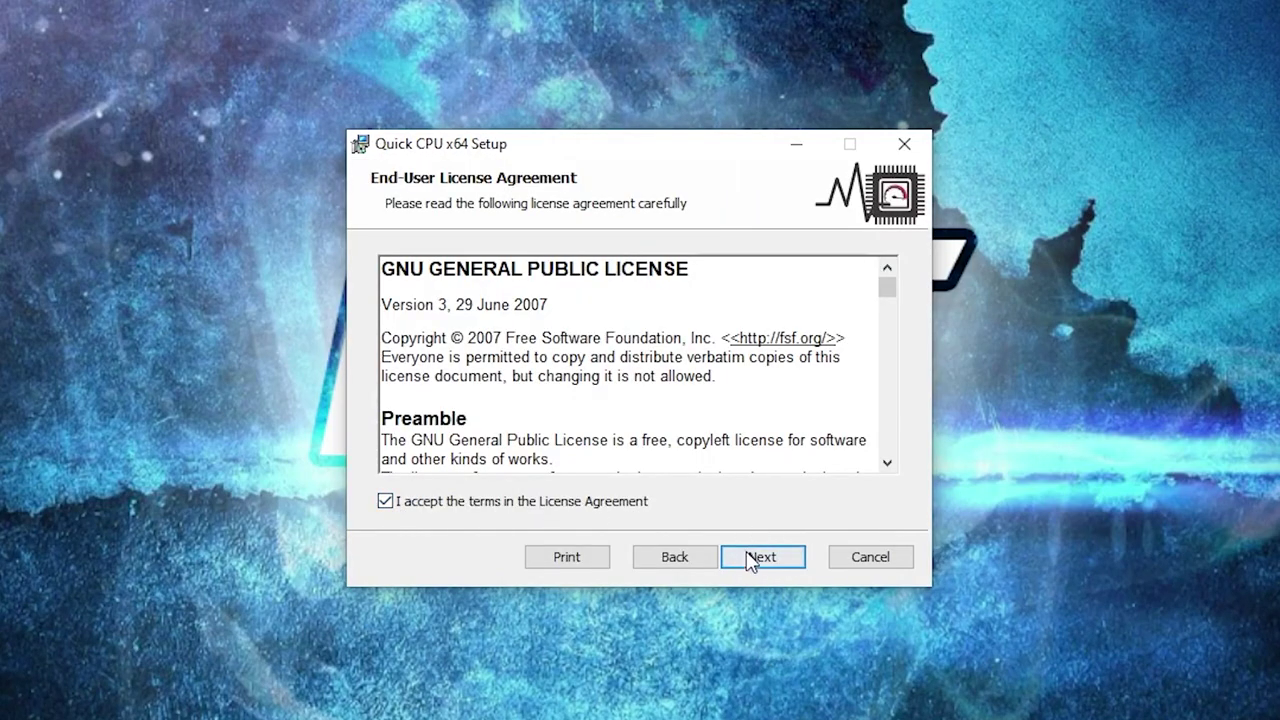
left_click(752, 560)
left_click(763, 562)
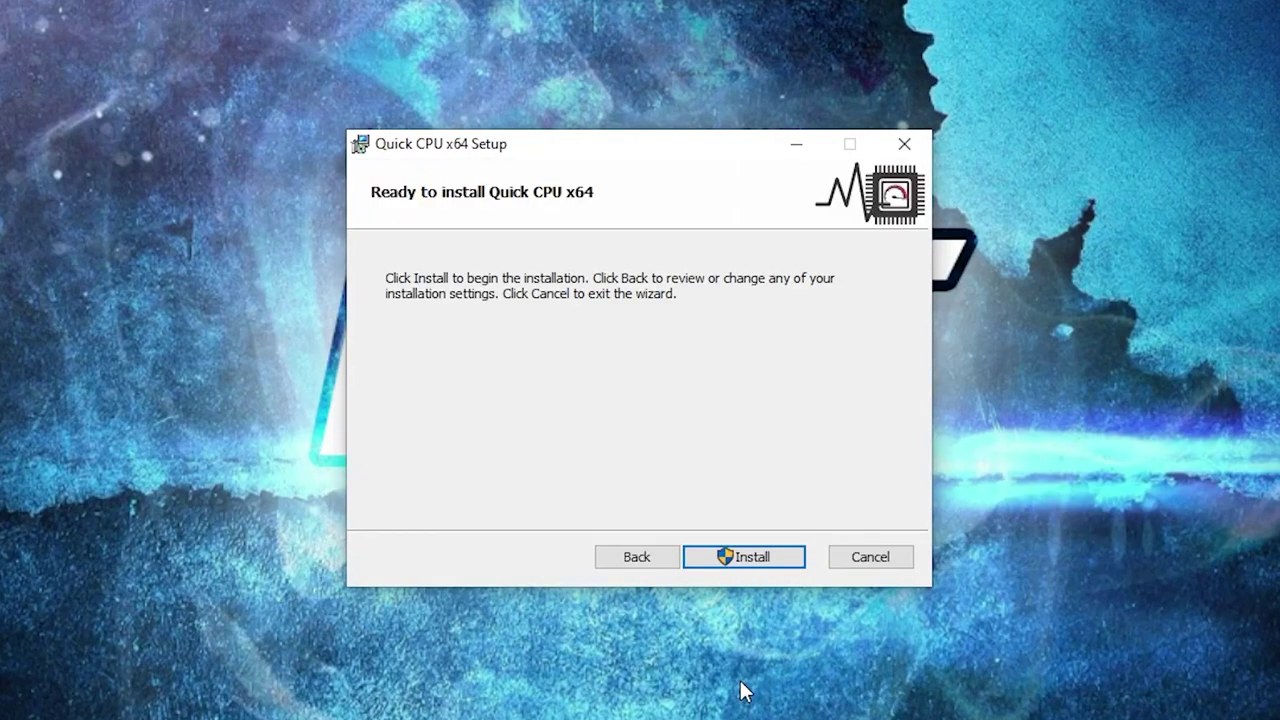
left_click(749, 557)
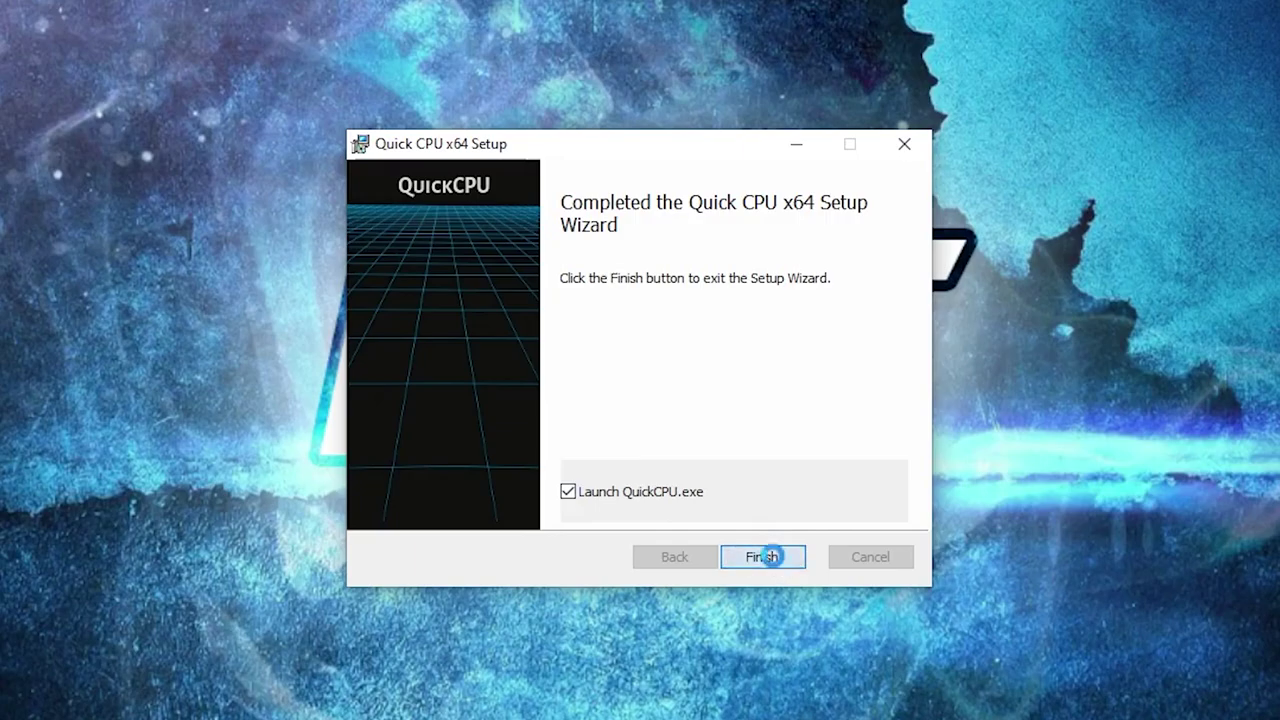
Launch Quick CPU and keep Ultimate Performance as the system power plan.
left_click(773, 556)
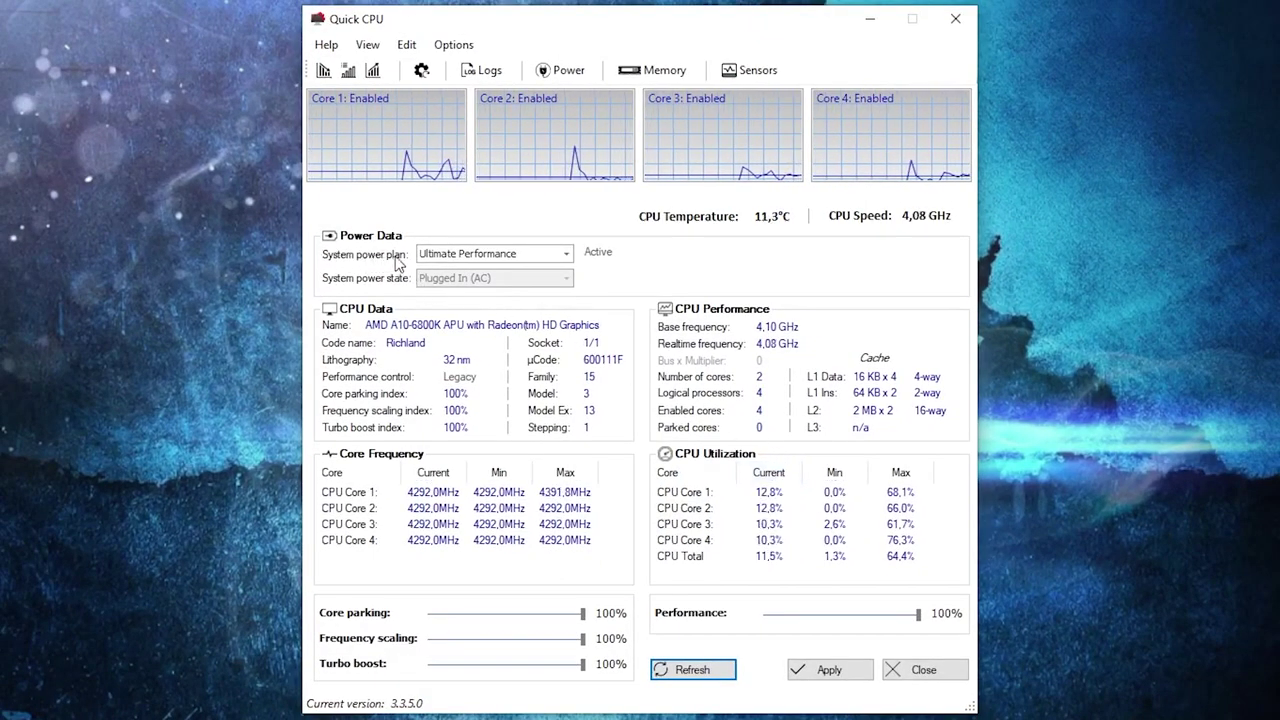
left_click(461, 256)
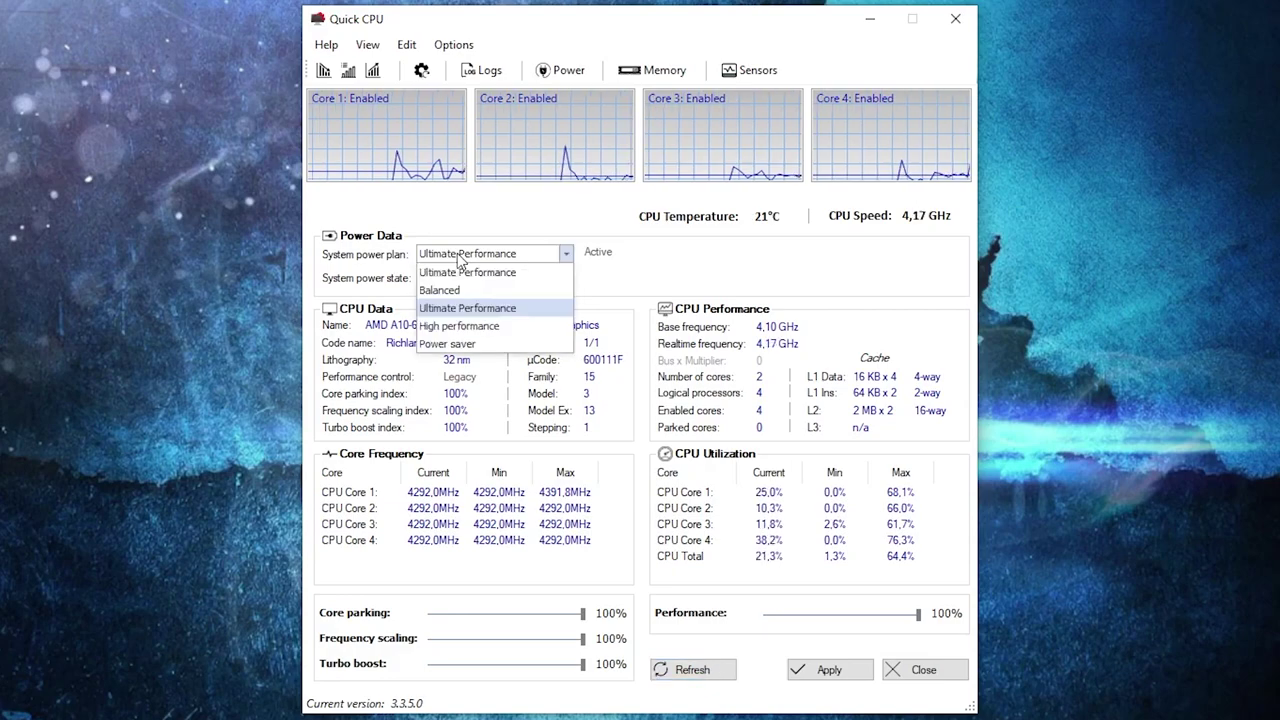
left_click(445, 310)
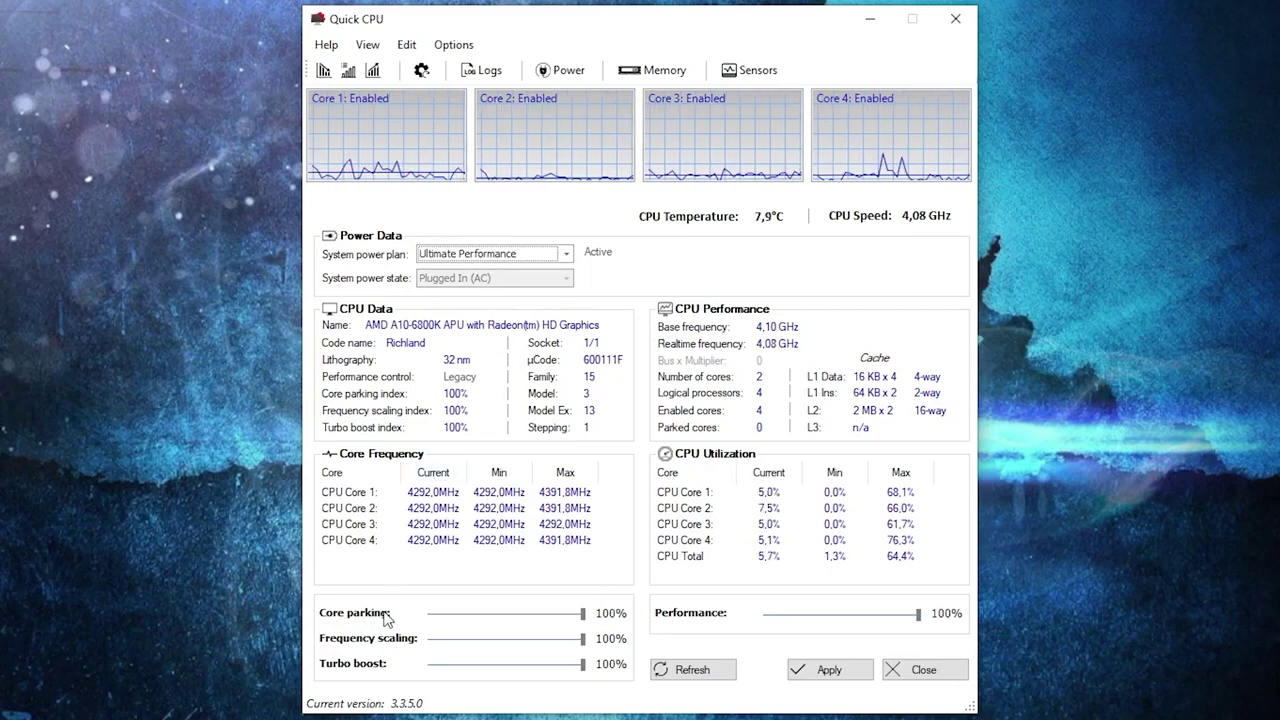
Hold core parking, frequency scaling and turbo boost at 100%, raise performance to 100%, then apply.
mouse_move(581, 618)
left_mouse_down()
mouse_move(548, 614)
mouse_move(590, 614)
left_mouse_up()
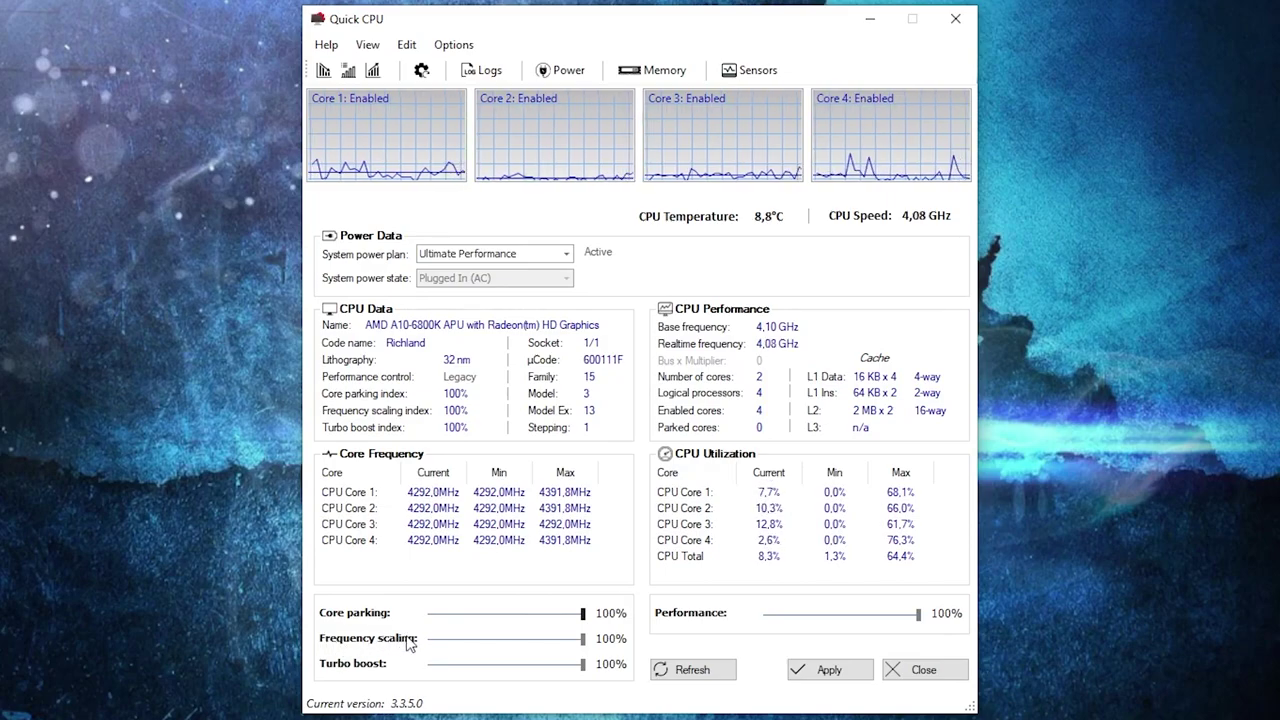
left_click_drag(583, 640, 528, 640)
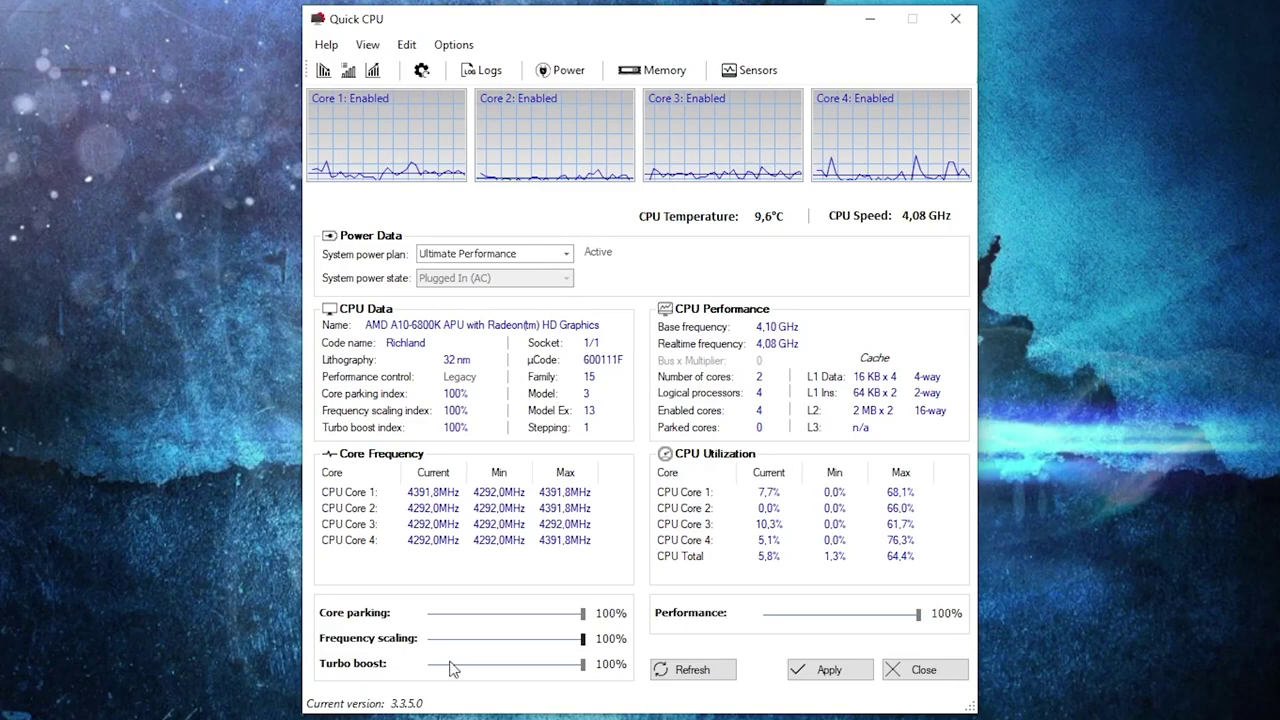
mouse_move(585, 669)
left_mouse_down()
mouse_move(545, 671)
mouse_move(603, 673)
left_mouse_up()
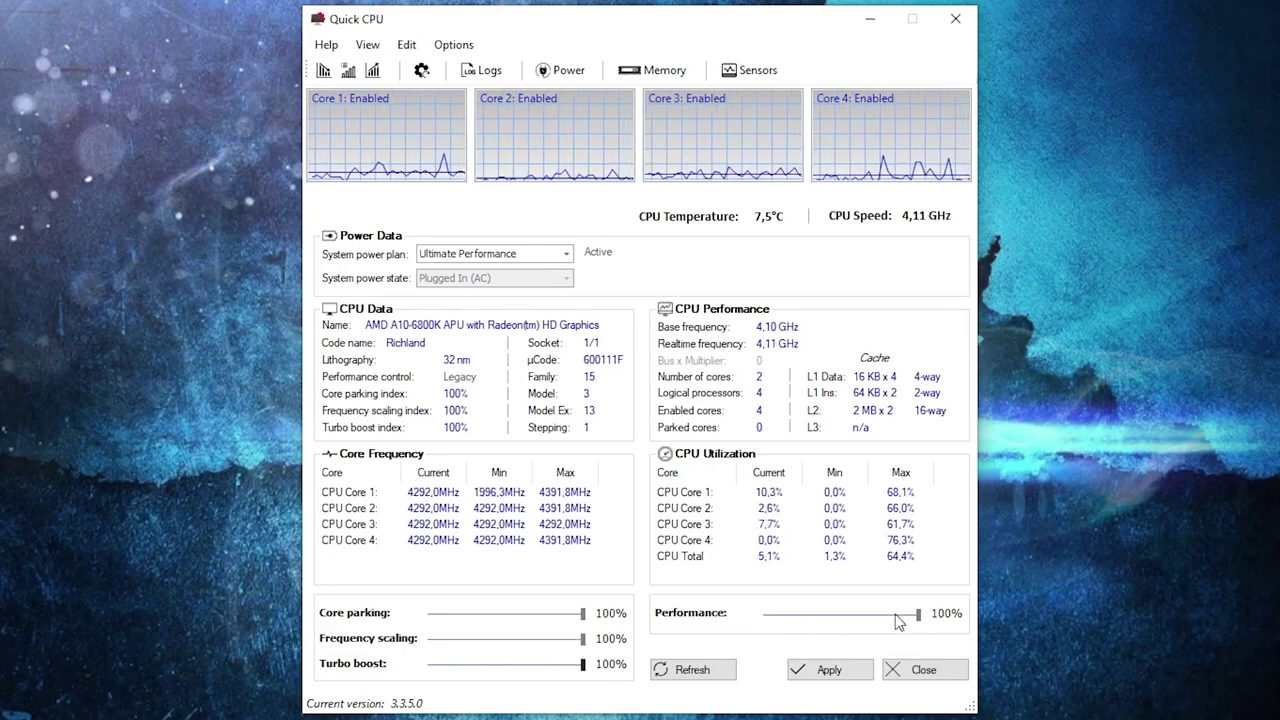
left_click_drag(904, 620, 918, 616)
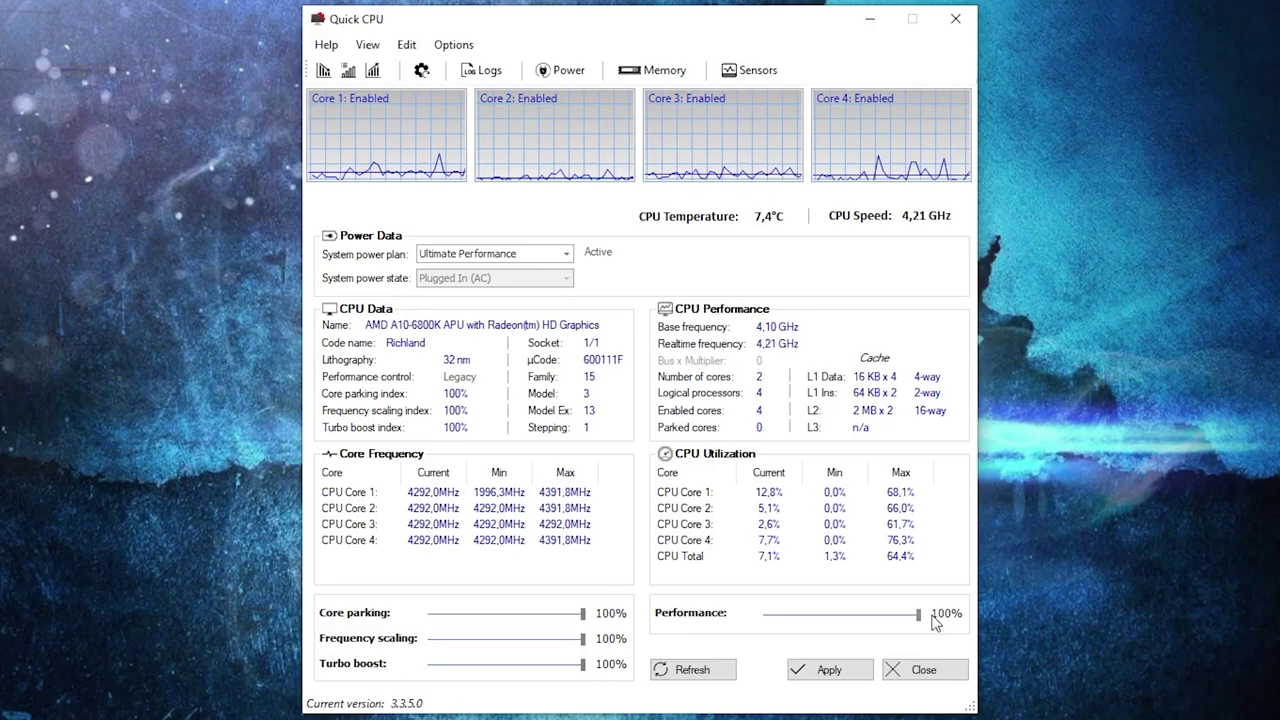
left_click(833, 672)
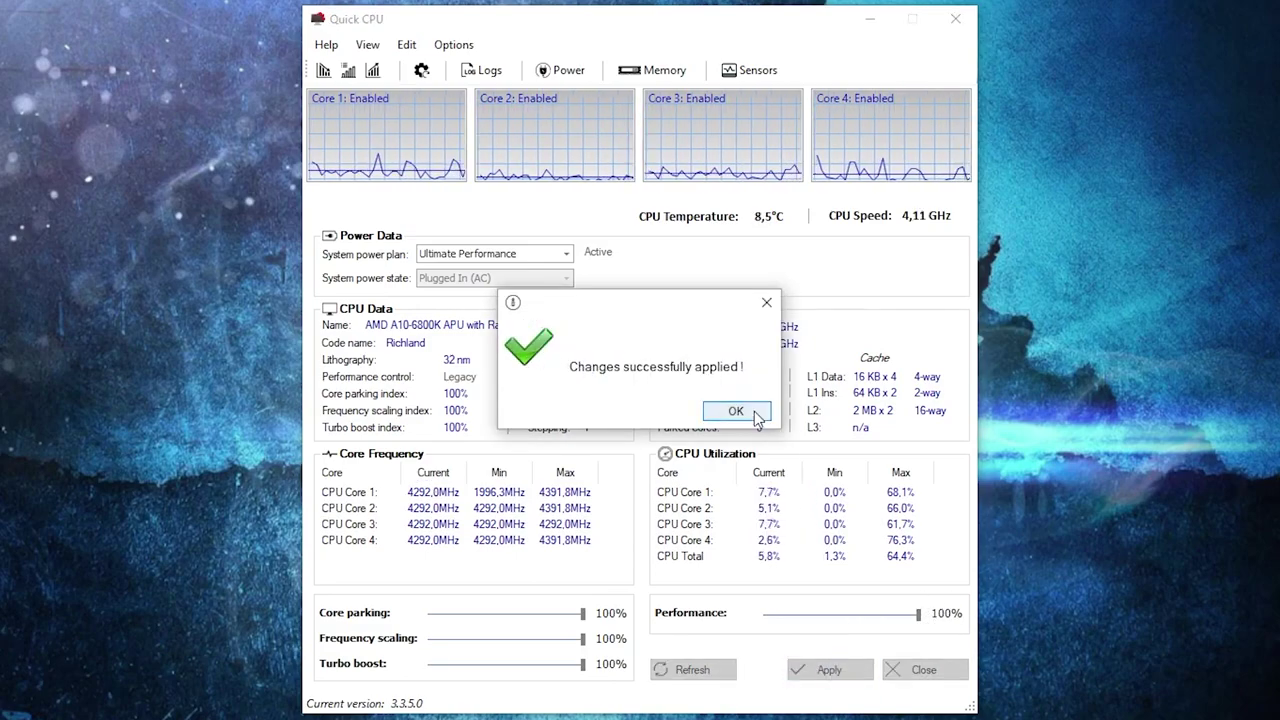
left_click(740, 412)
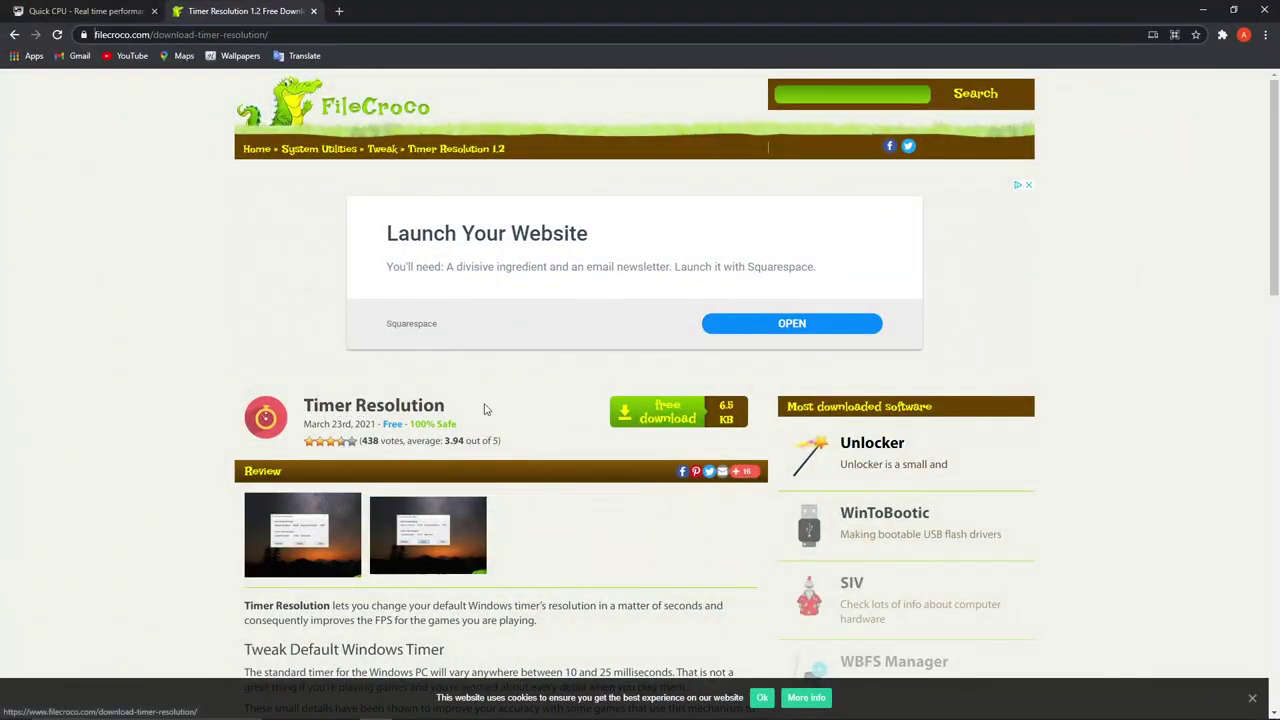
Download TimerResolution.zip from FileCroco's internal mirror and open it from Chrome's download bar.
left_click(675, 422)
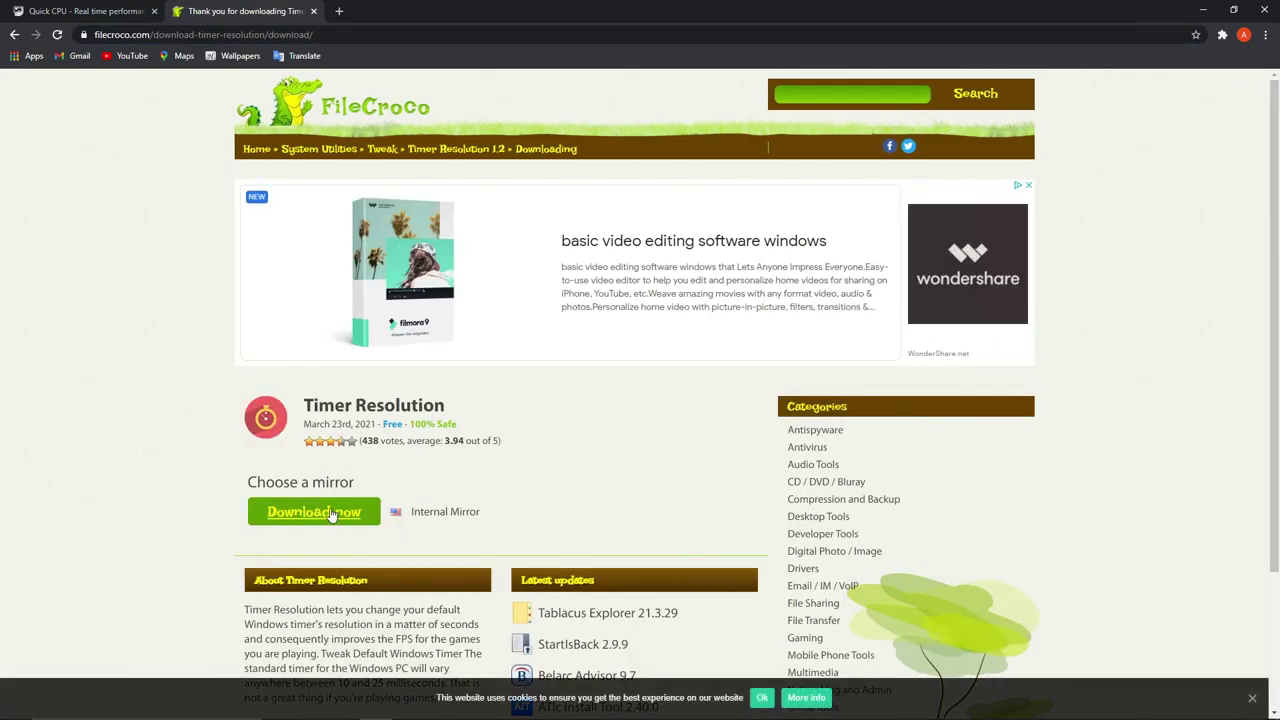
left_click(317, 515)
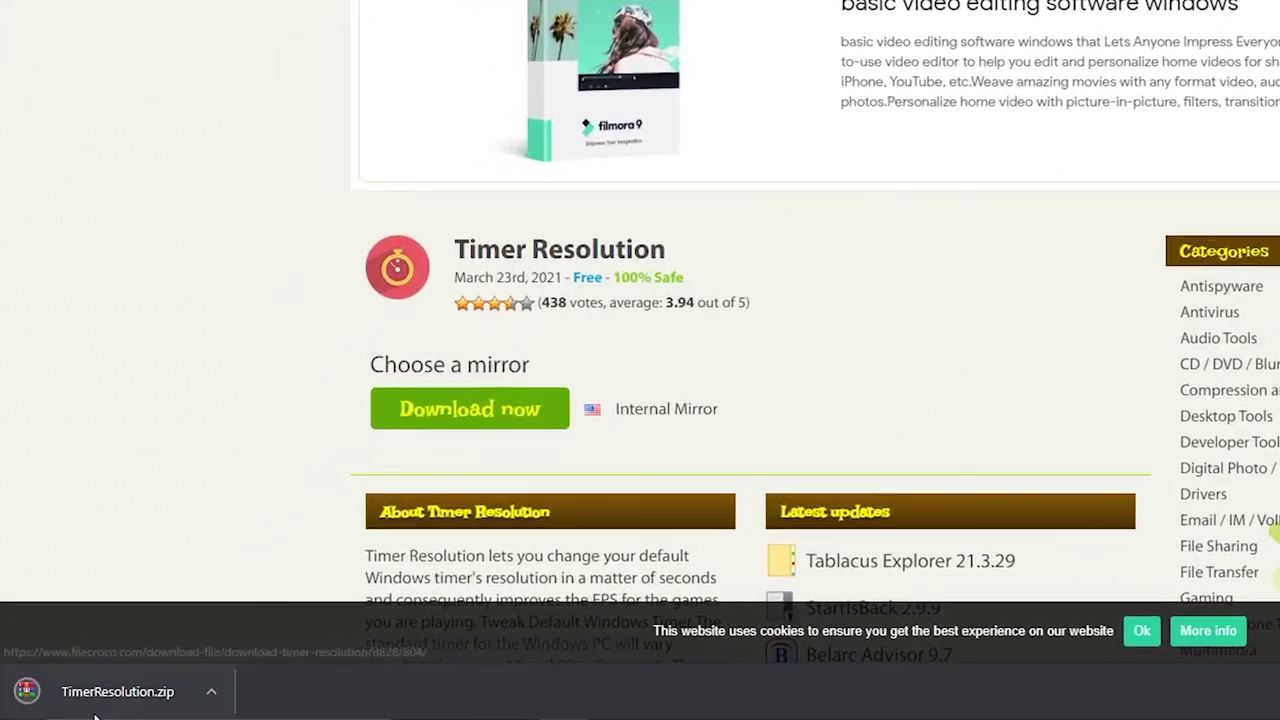
left_click(207, 694)
left_click(250, 566)
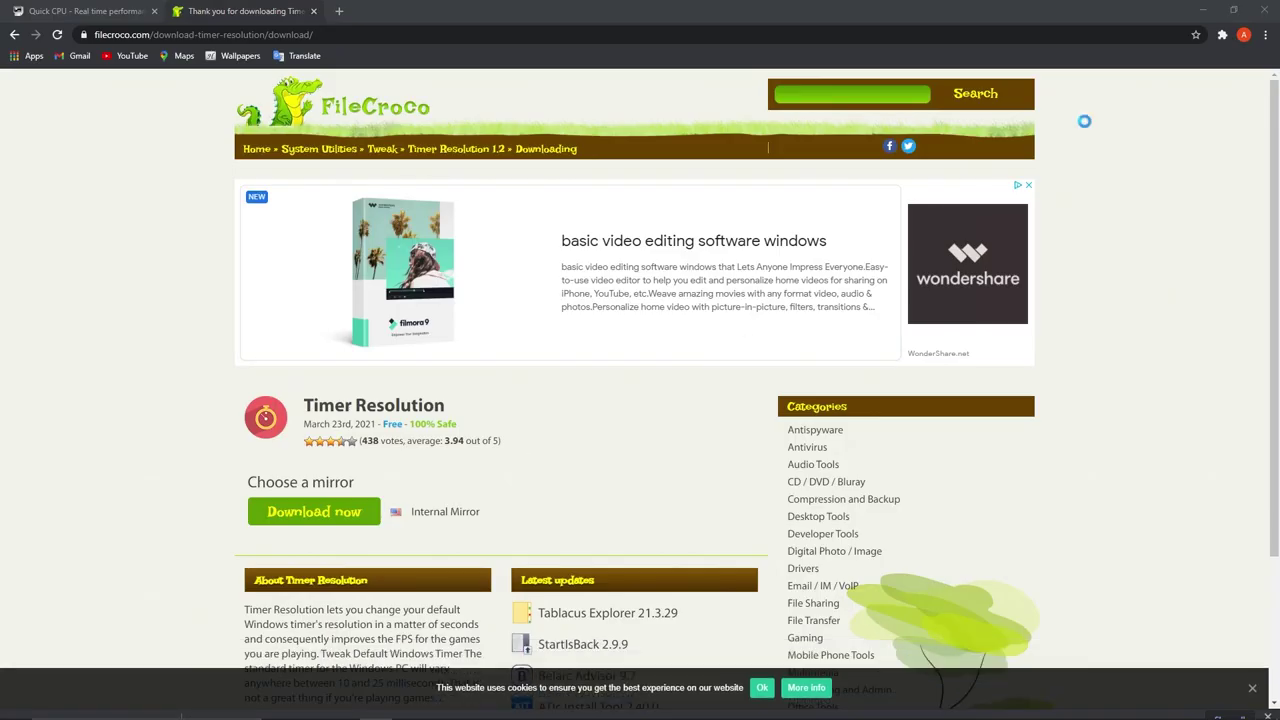
Run TimerResolution, try the 0.500 ms maximum, then reset it to the 1.000 ms default.
double_click(222, 230)
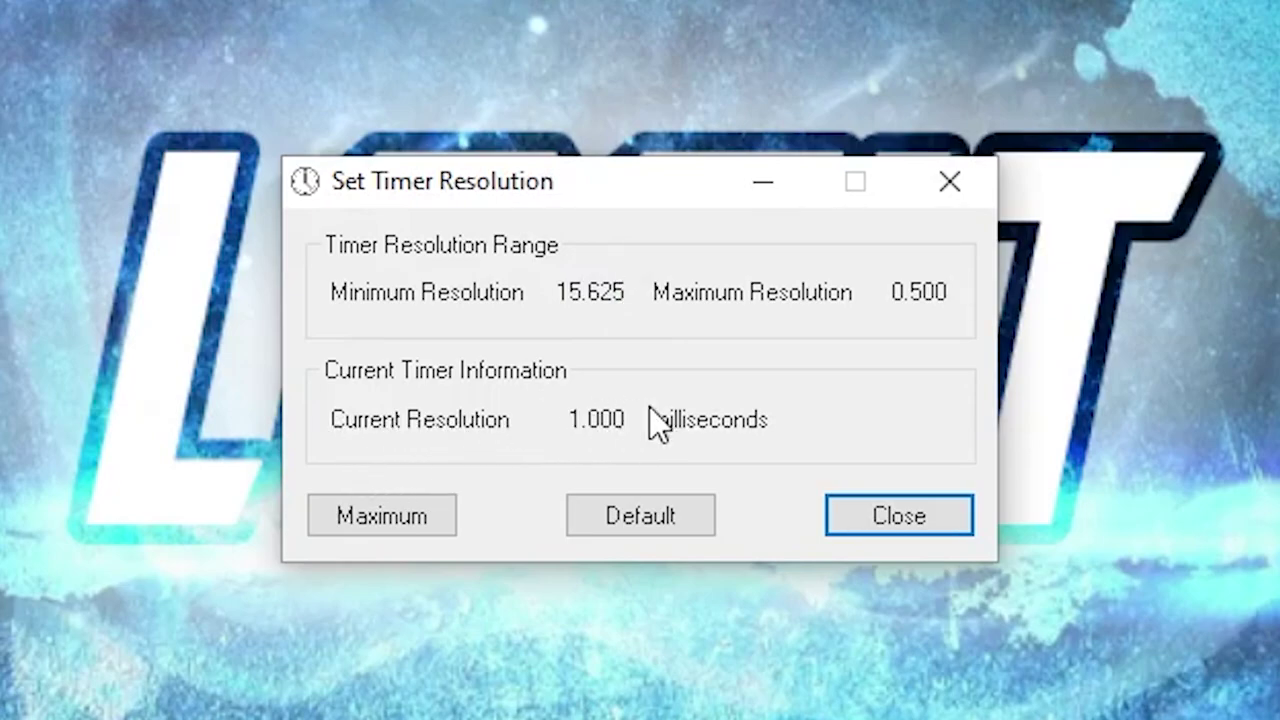
left_click(386, 512)
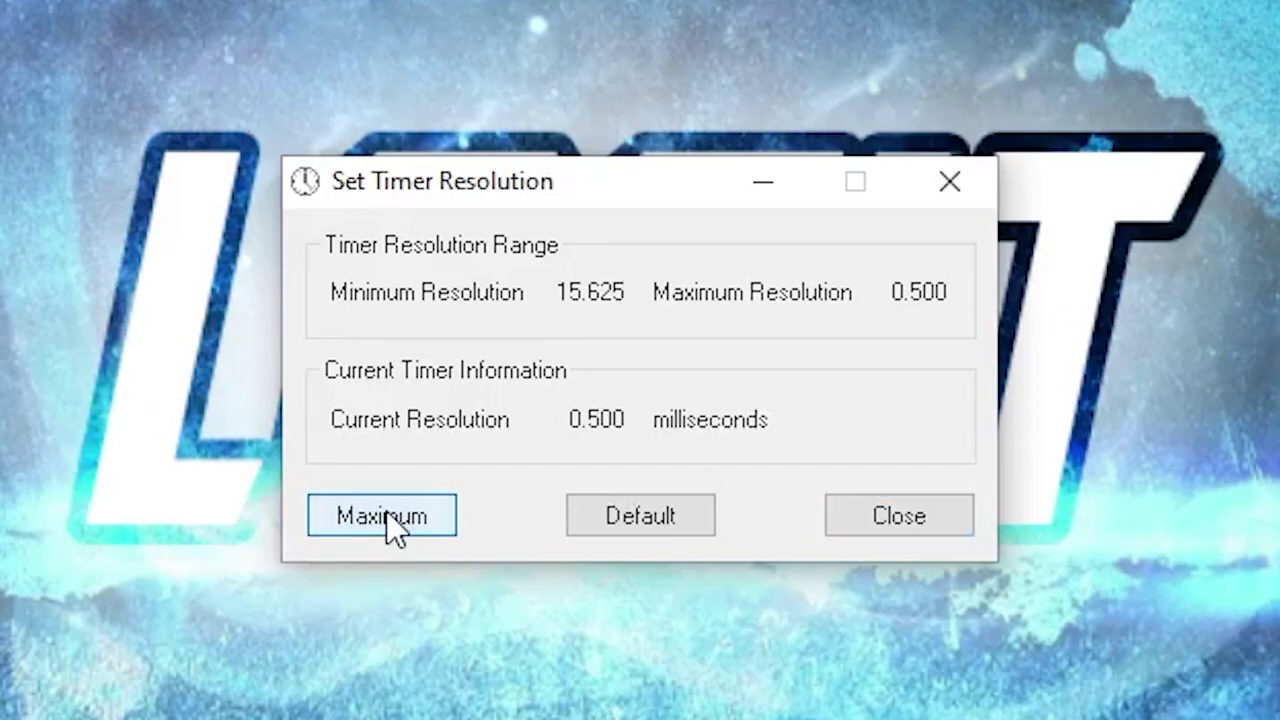
left_click_drag(568, 420, 612, 425)
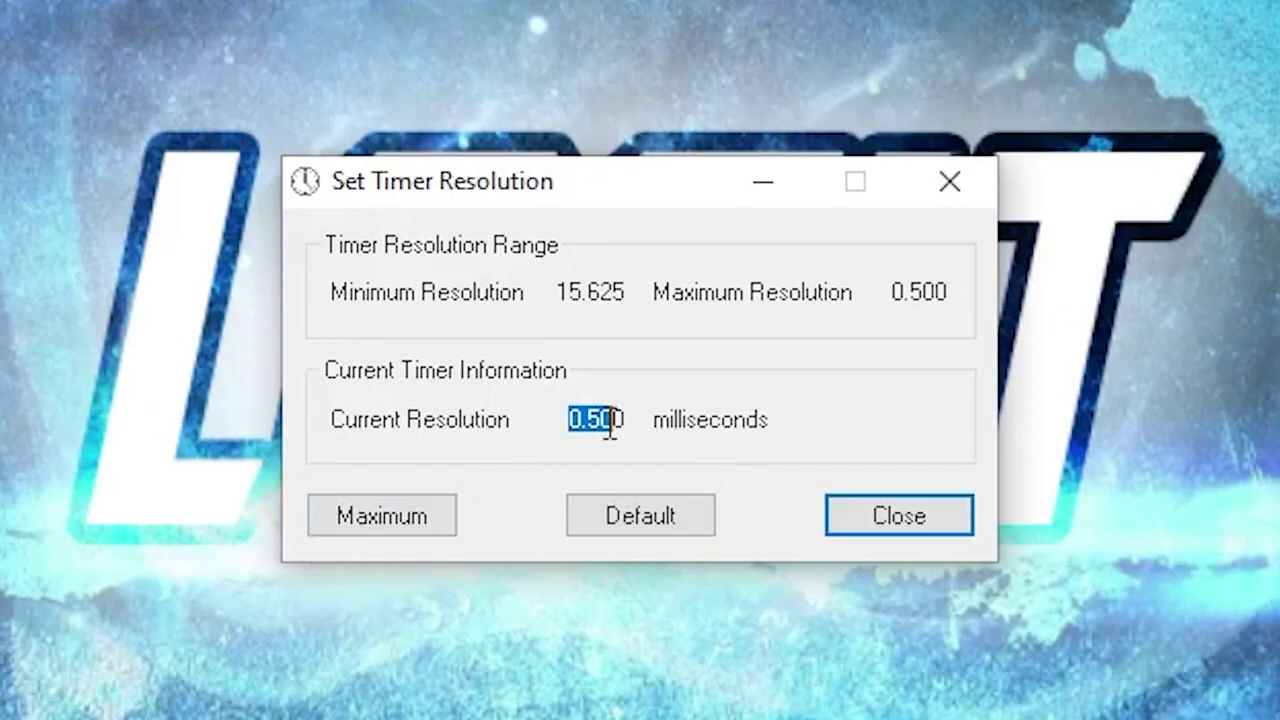
left_click(770, 188)
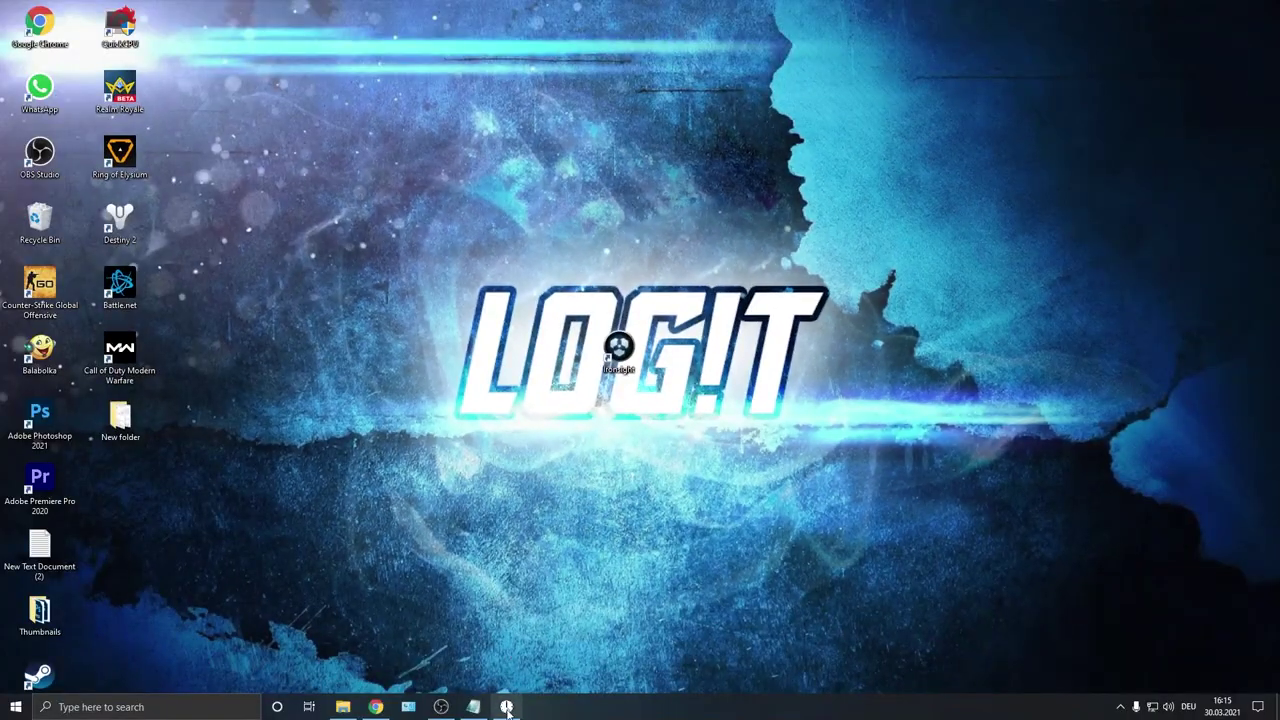
left_click(508, 707)
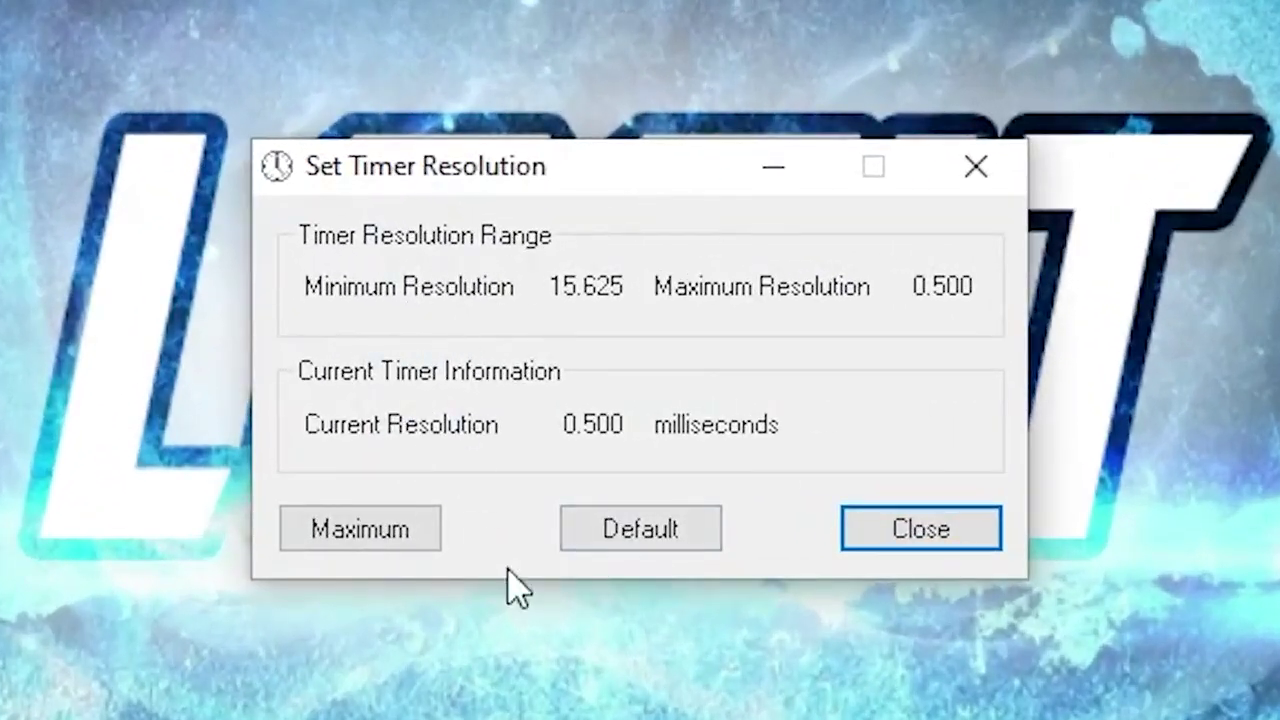
left_click(645, 530)
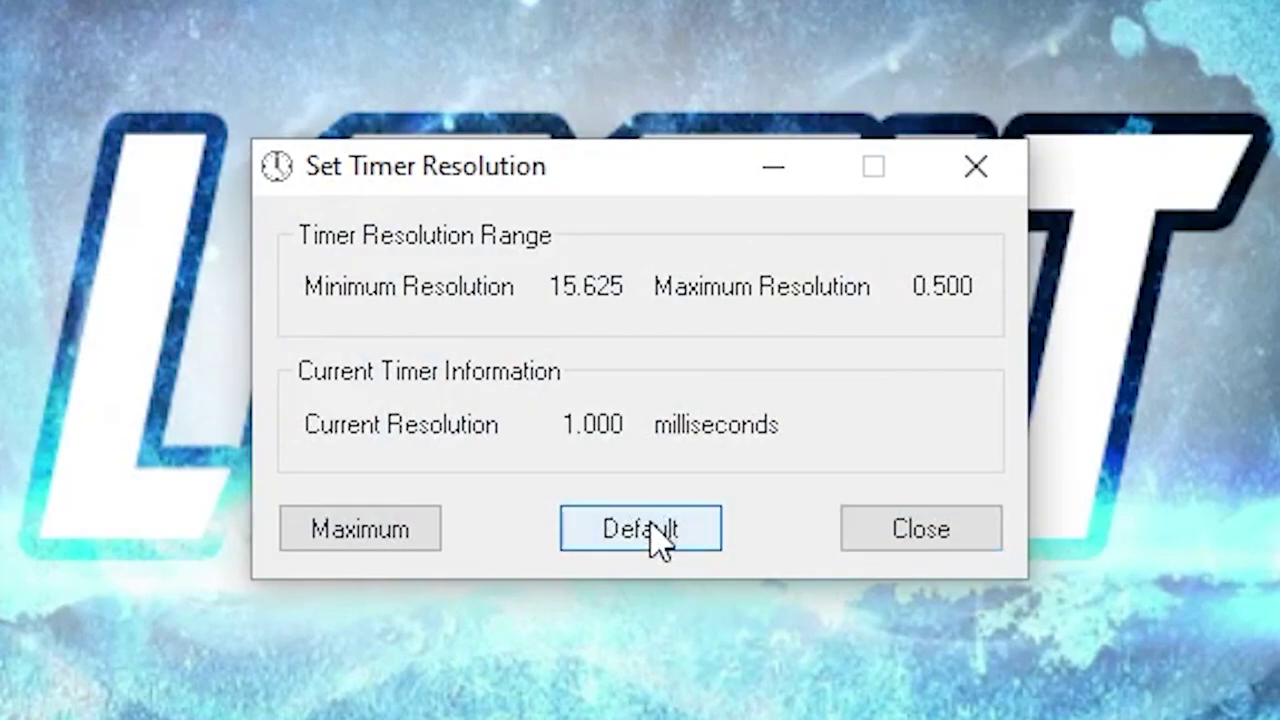
Close the timer tool and, in IronSight video settings, keep 1920x1080 (75Hz), Full Screen, V-sync off.
left_click(900, 530)
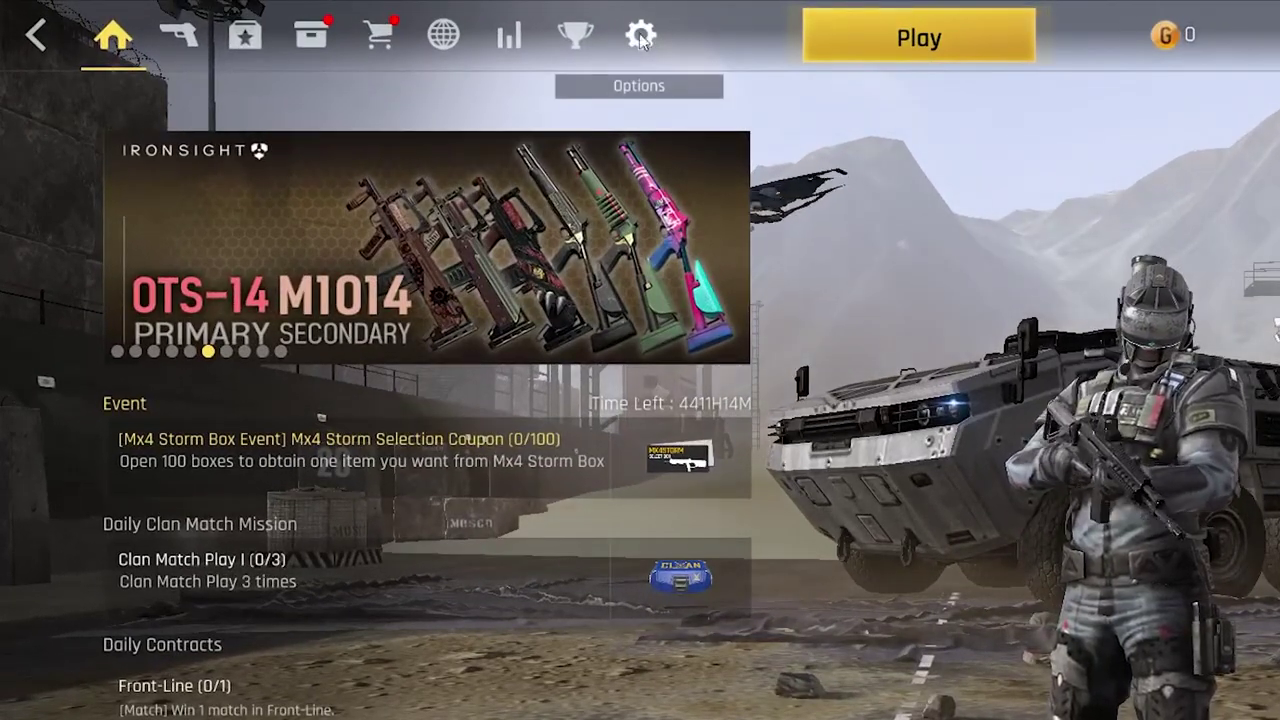
left_click(641, 38)
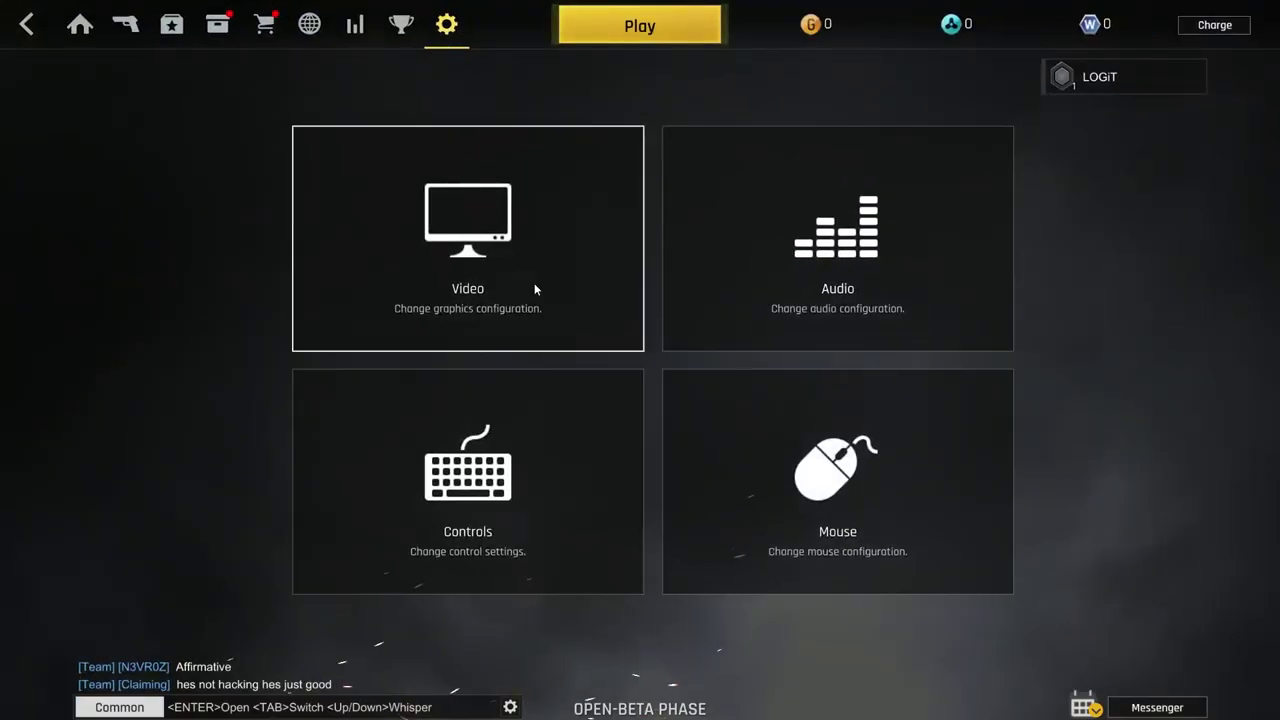
left_click(490, 287)
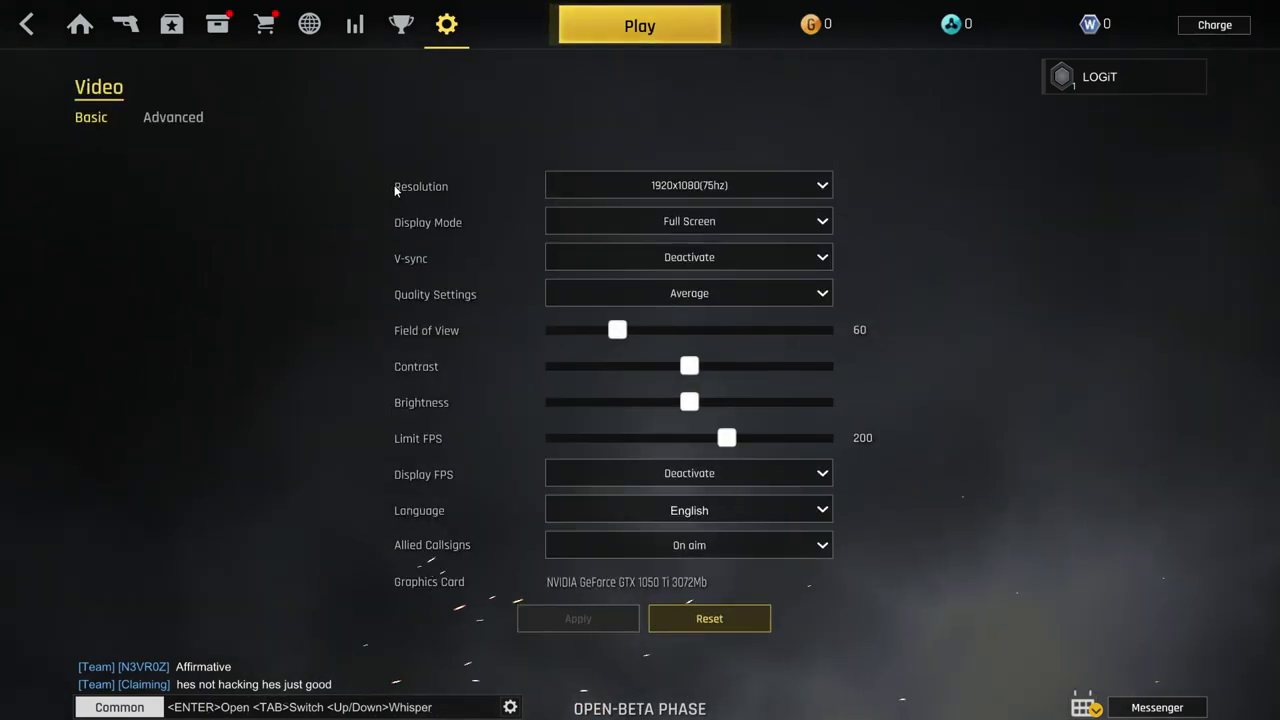
left_click(625, 190)
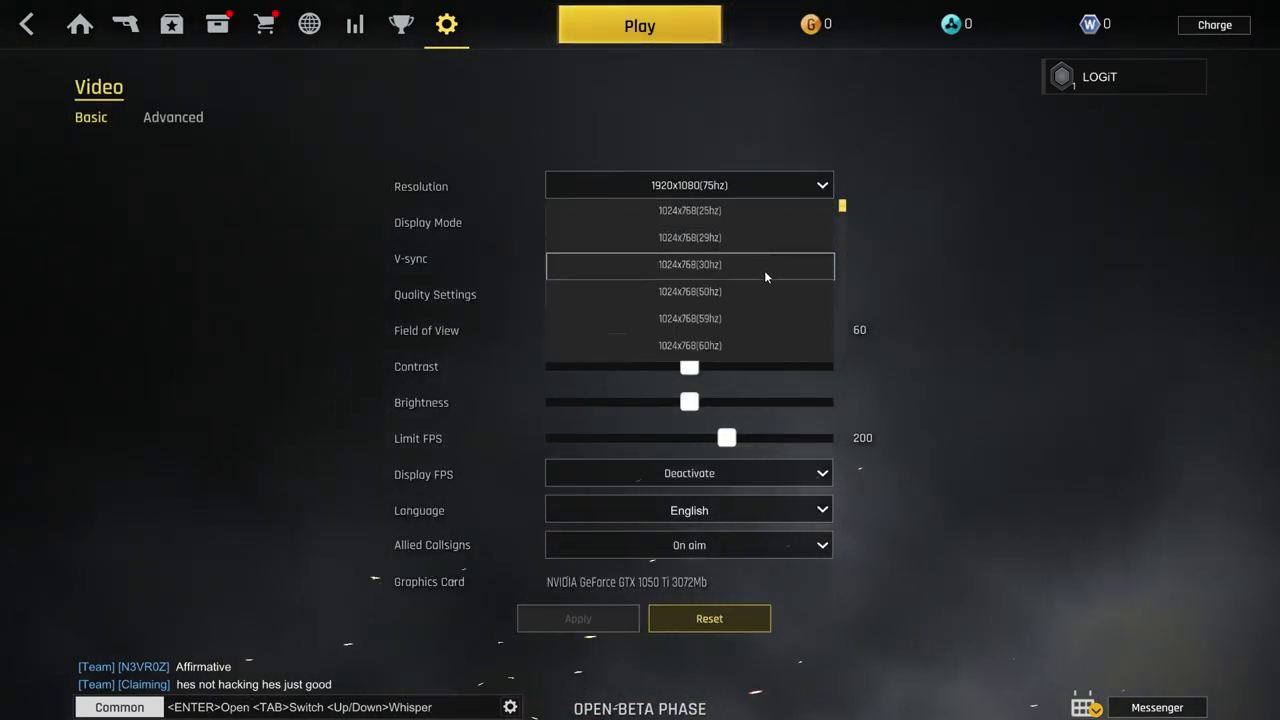
scroll(766, 285, "down", 2)
scroll(768, 305, "down", 3)
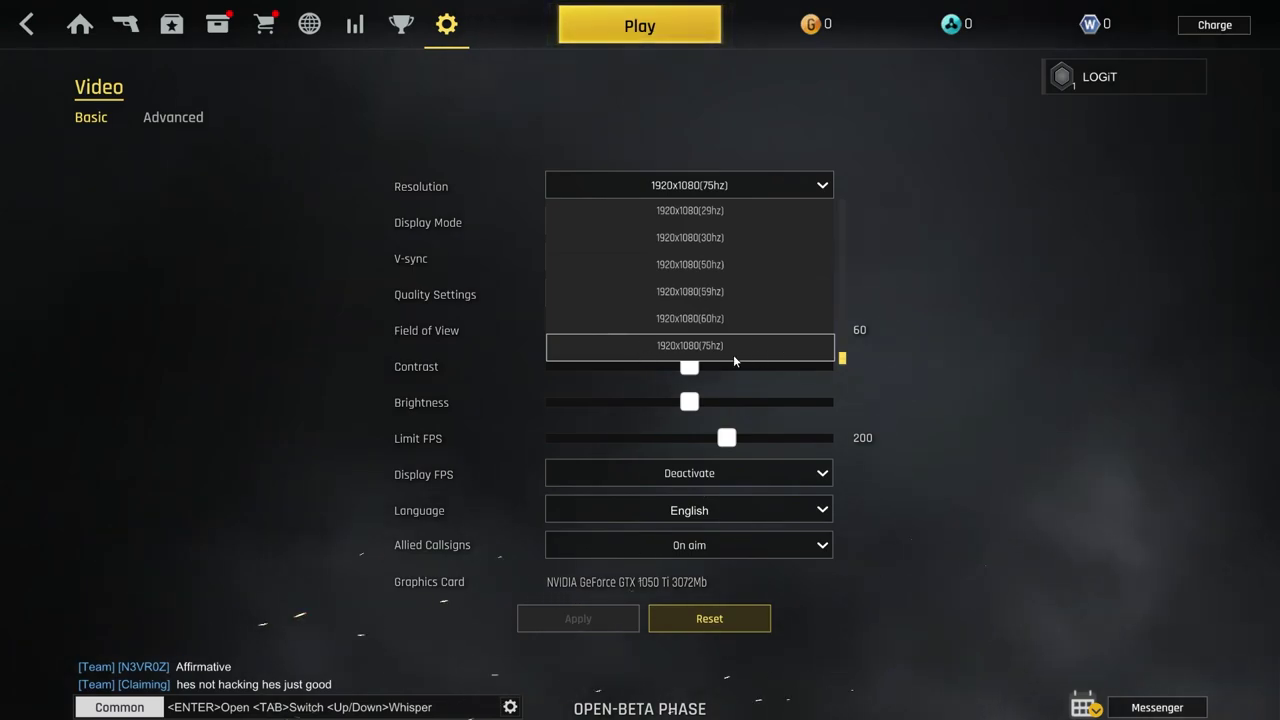
left_click(708, 183)
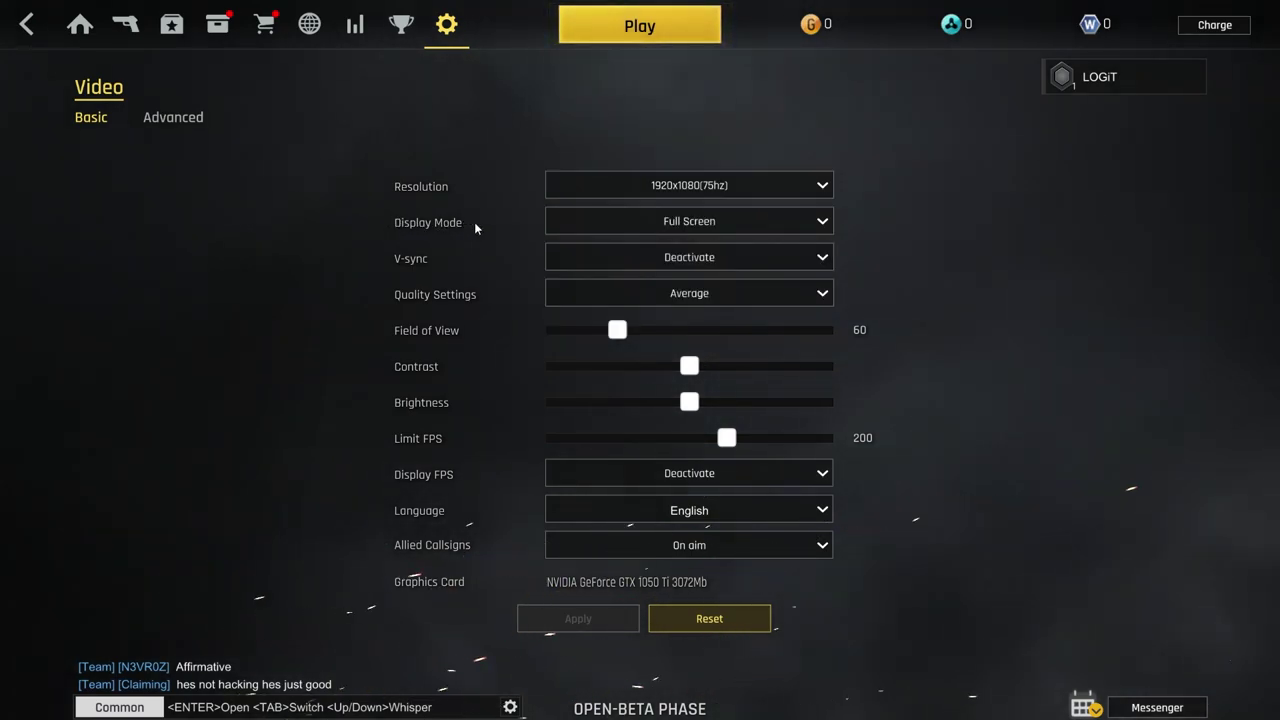
left_click(630, 228)
left_click(700, 262)
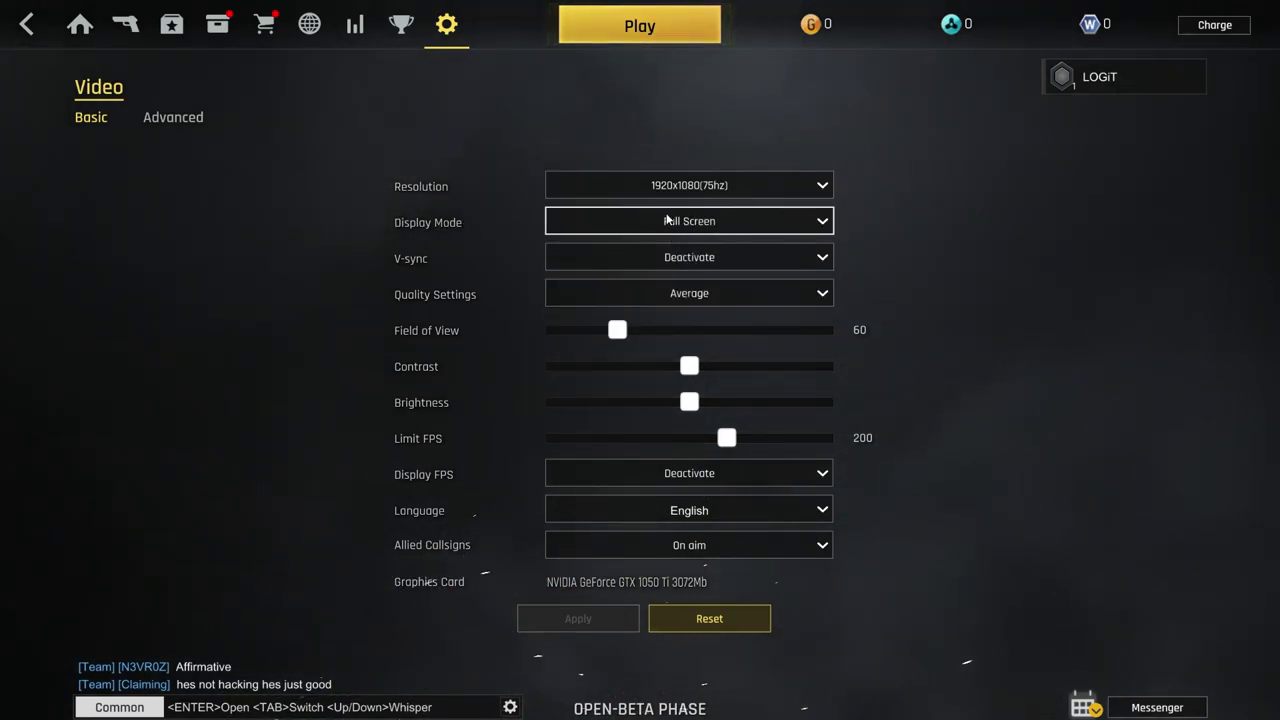
left_click(686, 256)
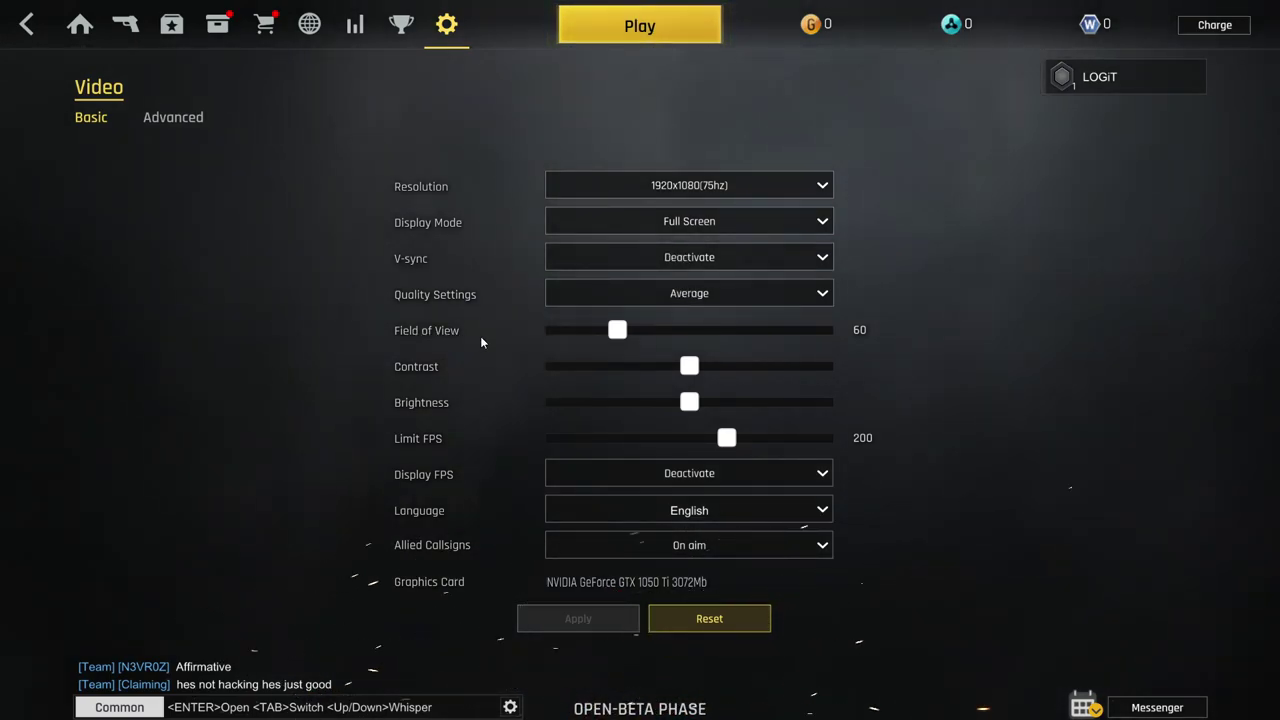
Widen field of view to about 70, lower brightness, cap FPS at 300, and activate Display FPS.
left_click_drag(617, 330, 693, 333)
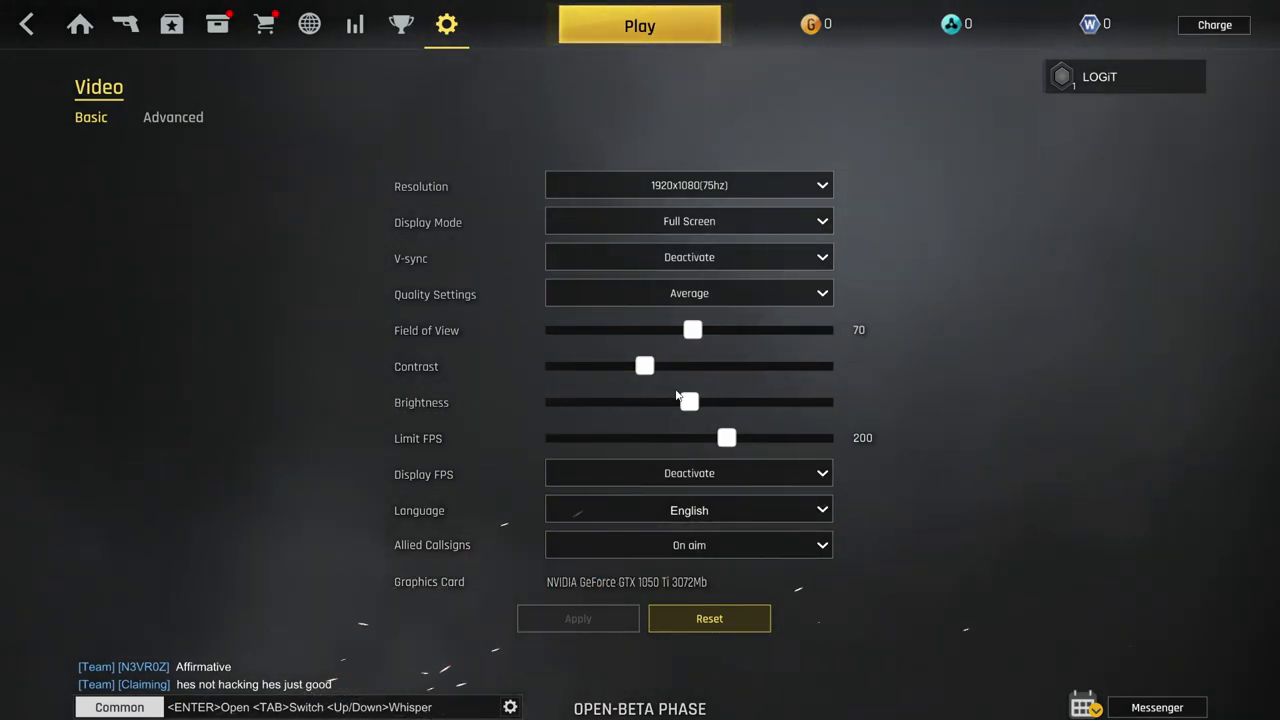
left_click_drag(689, 402, 645, 402)
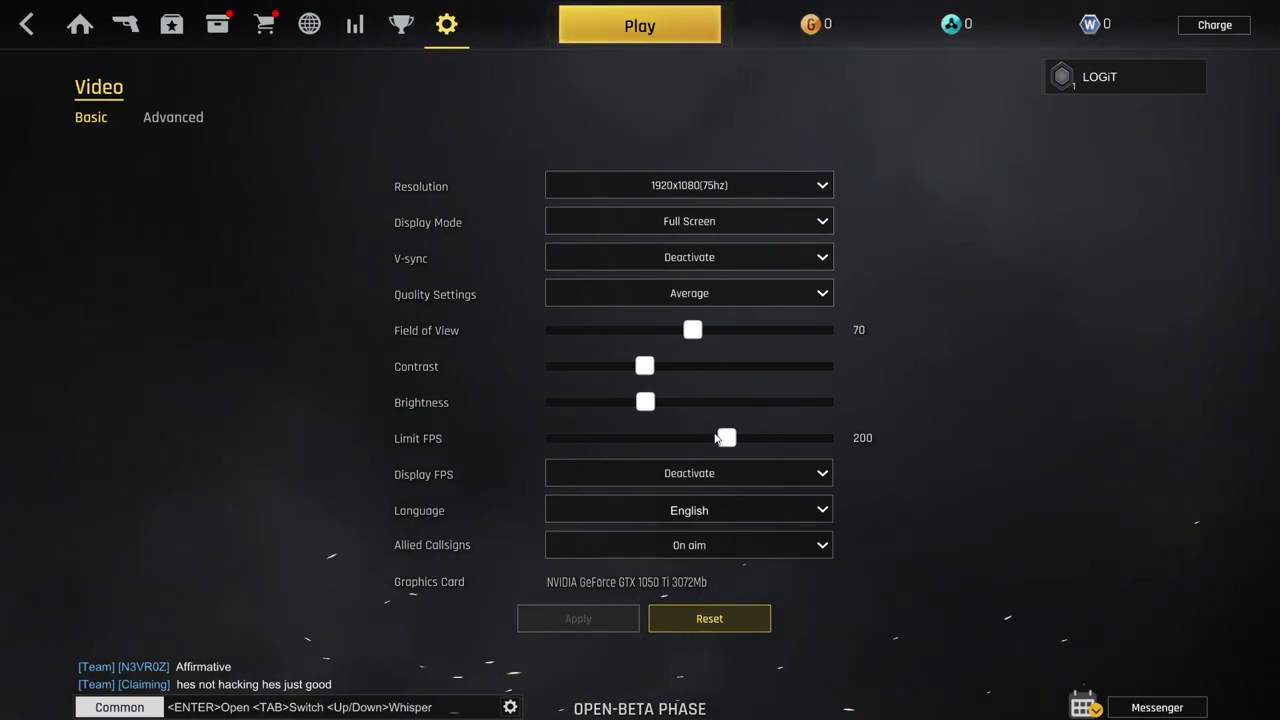
left_click_drag(717, 438, 834, 442)
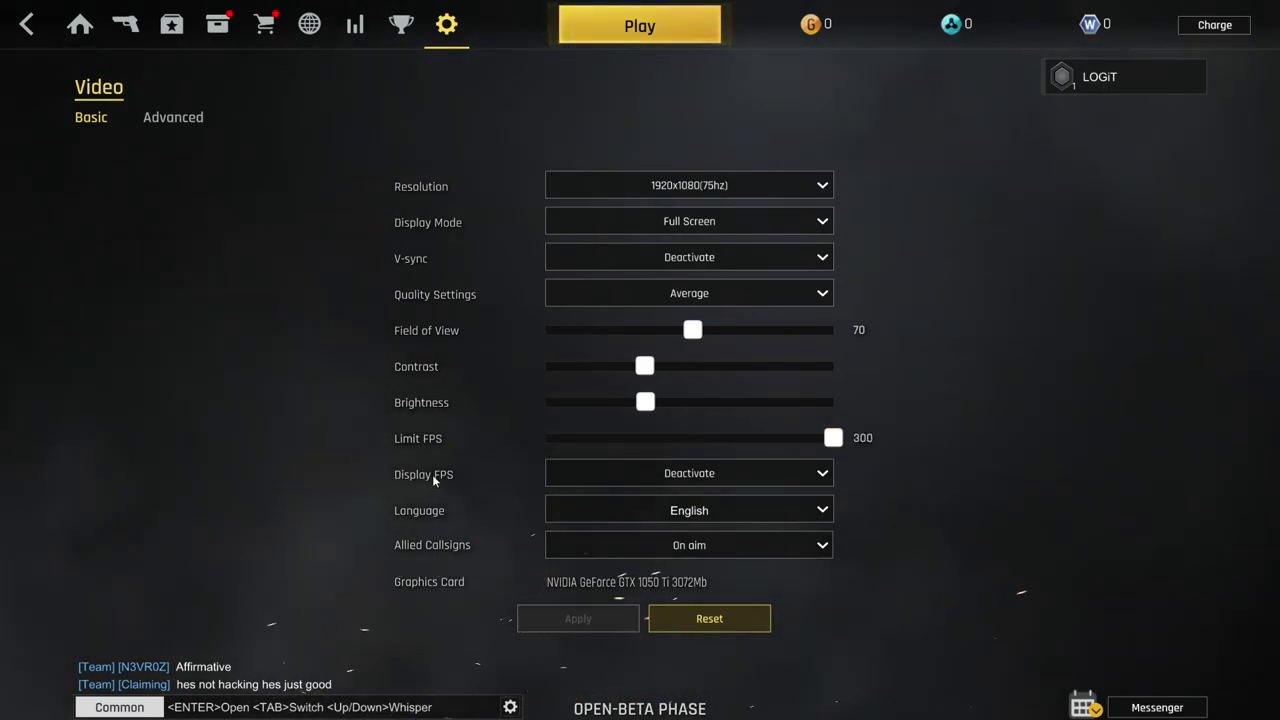
left_click(695, 473)
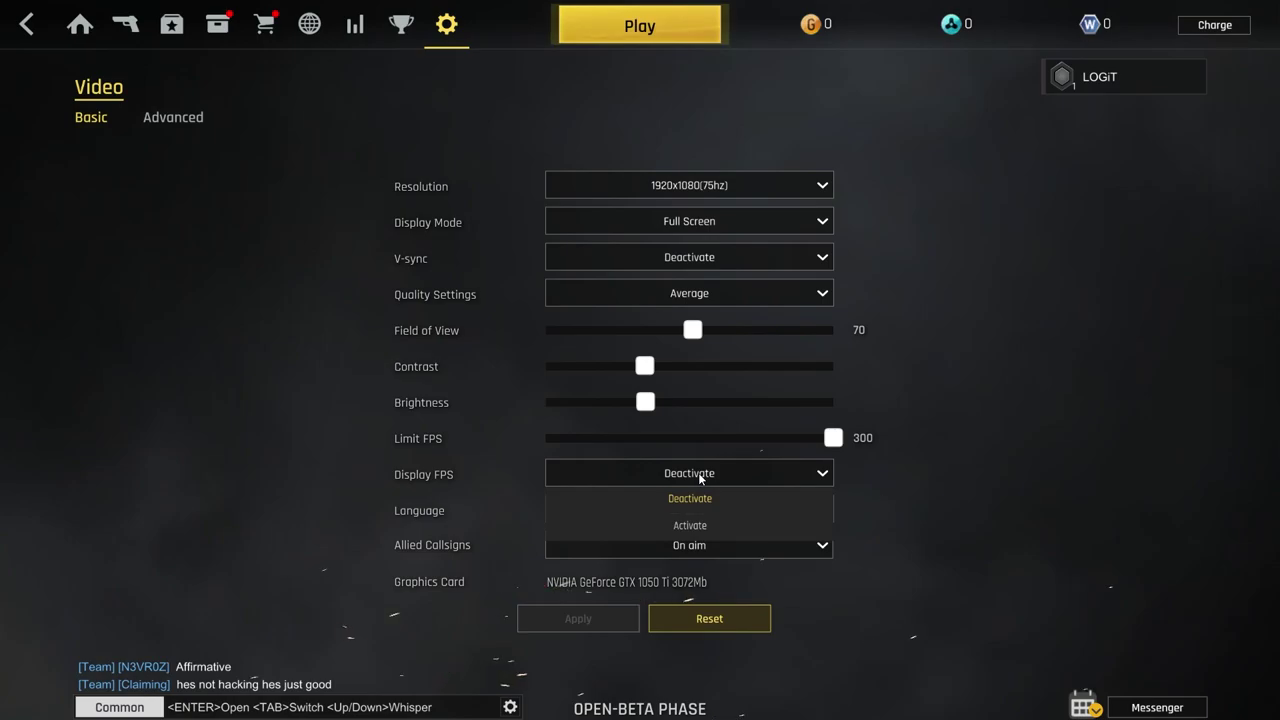
left_click(708, 522)
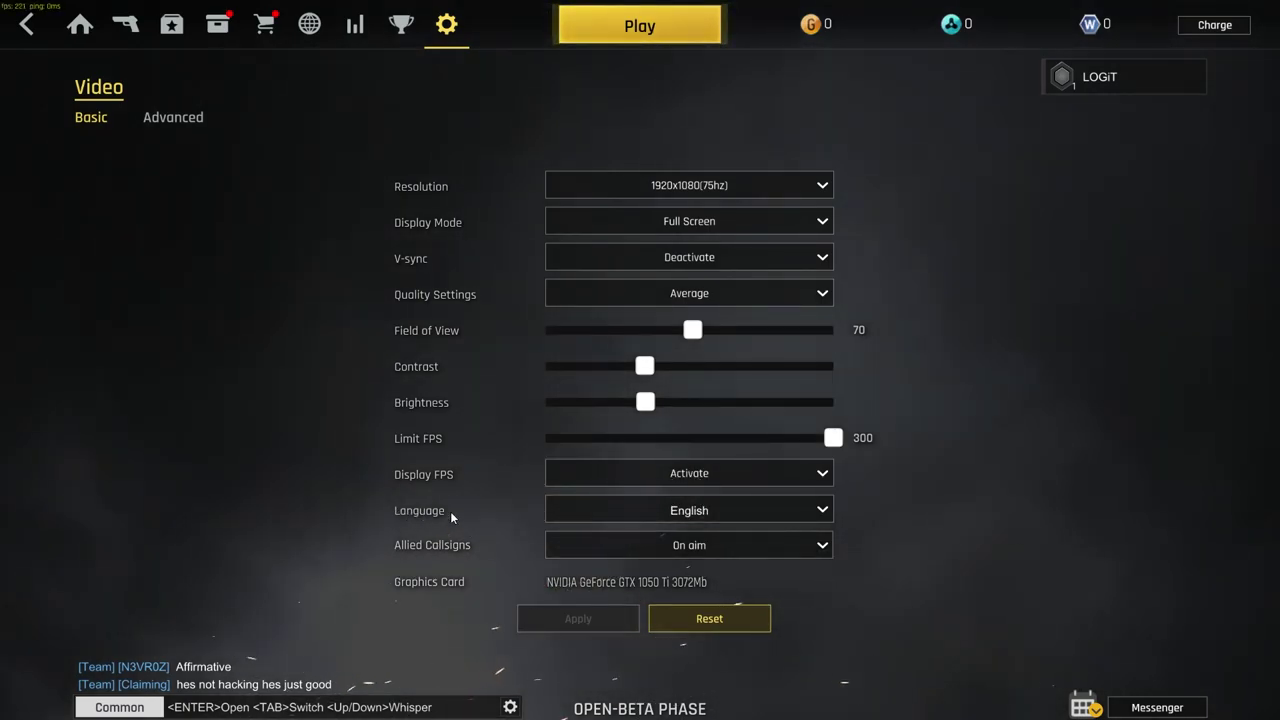
Keep the language as English and allied callsigns shown on aim.
left_click(689, 511)
left_click(701, 558)
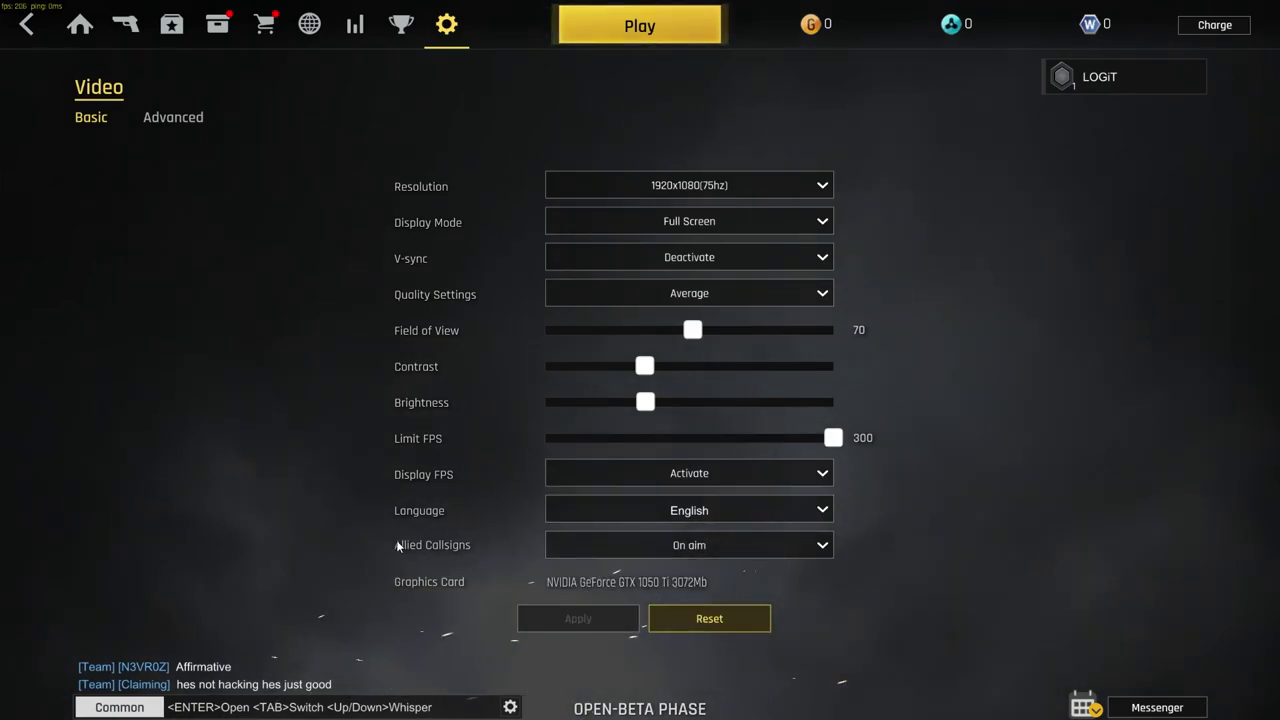
left_click(706, 549)
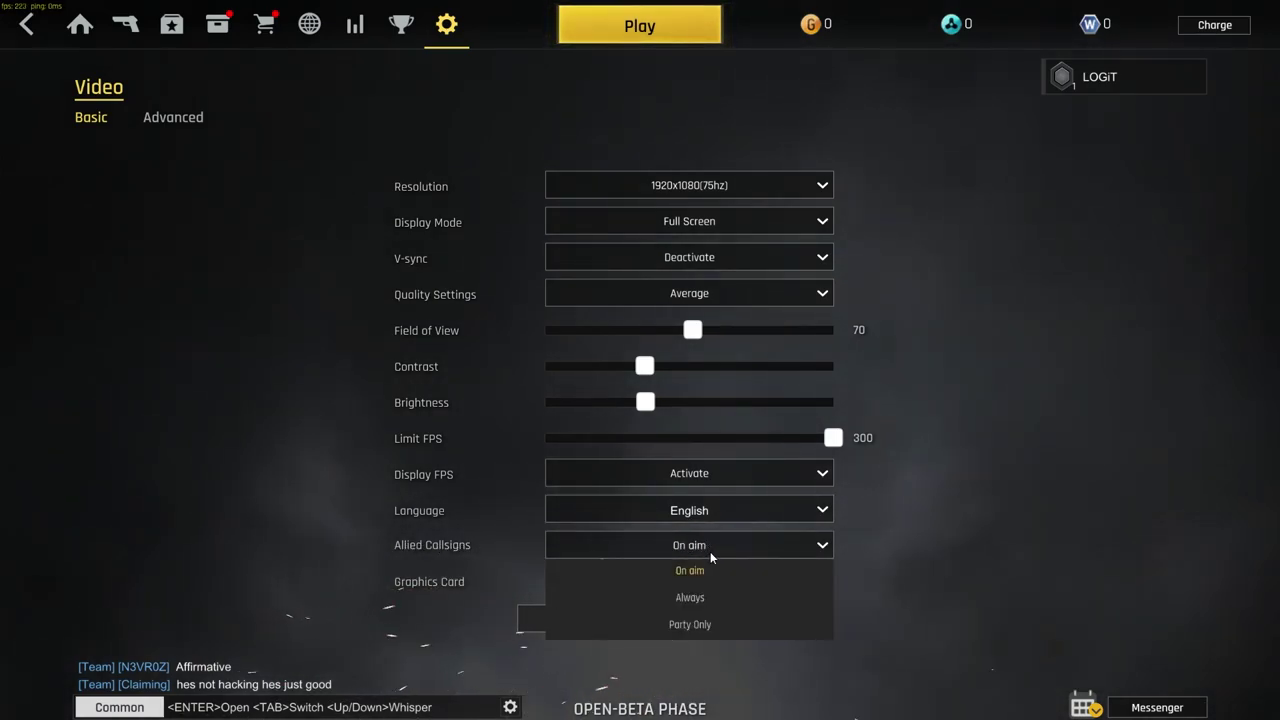
left_click(714, 572)
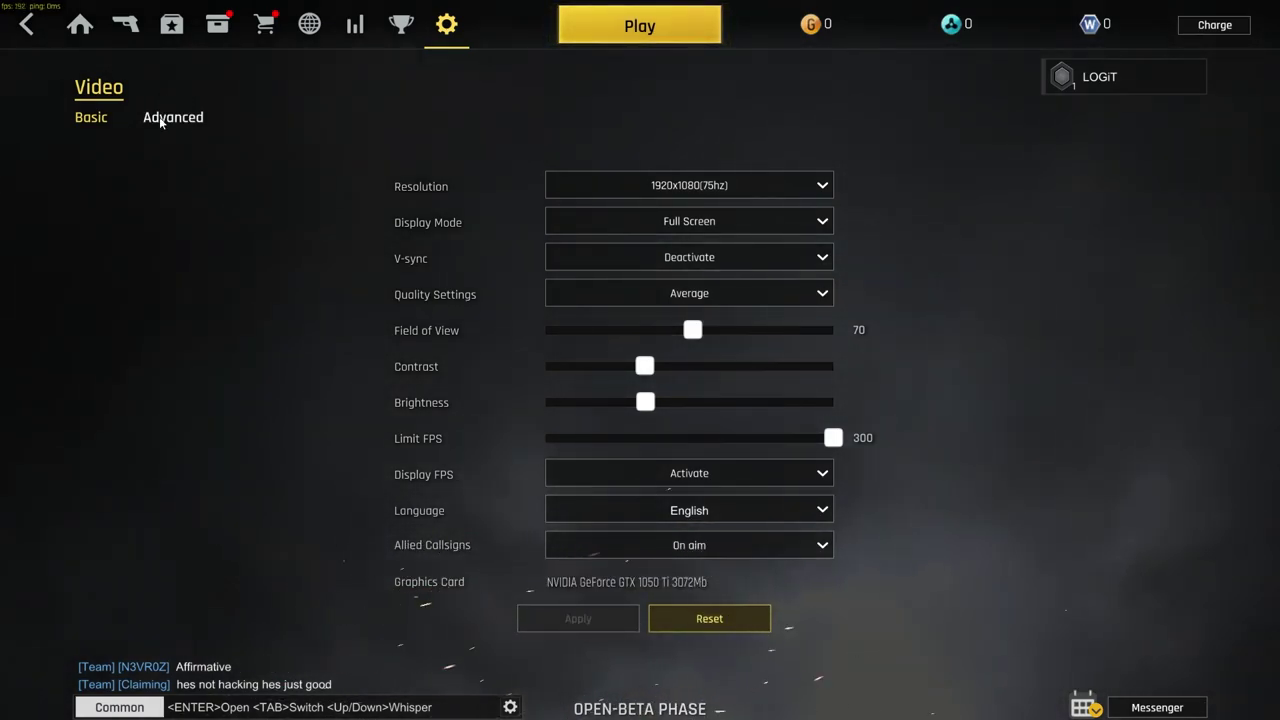
On the Advanced tab, keep texture quality Average and set texture filtering and terrain quality to Low.
left_click(183, 120)
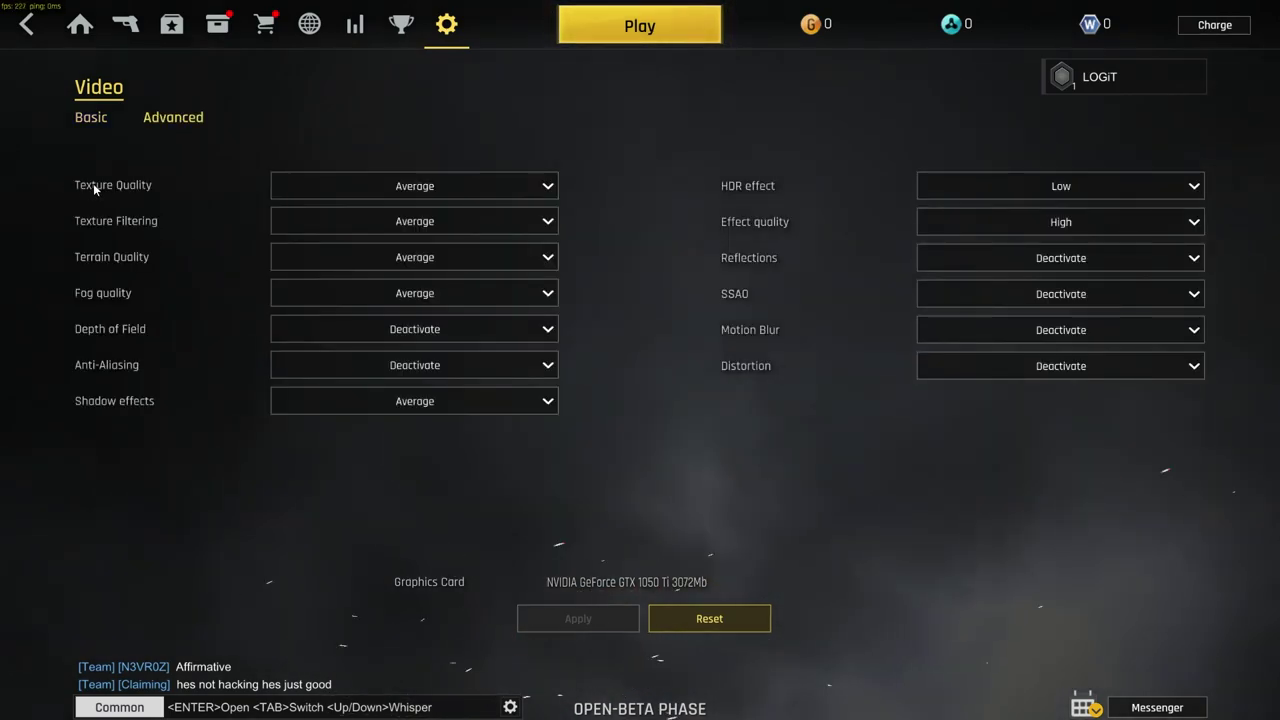
left_click(390, 185)
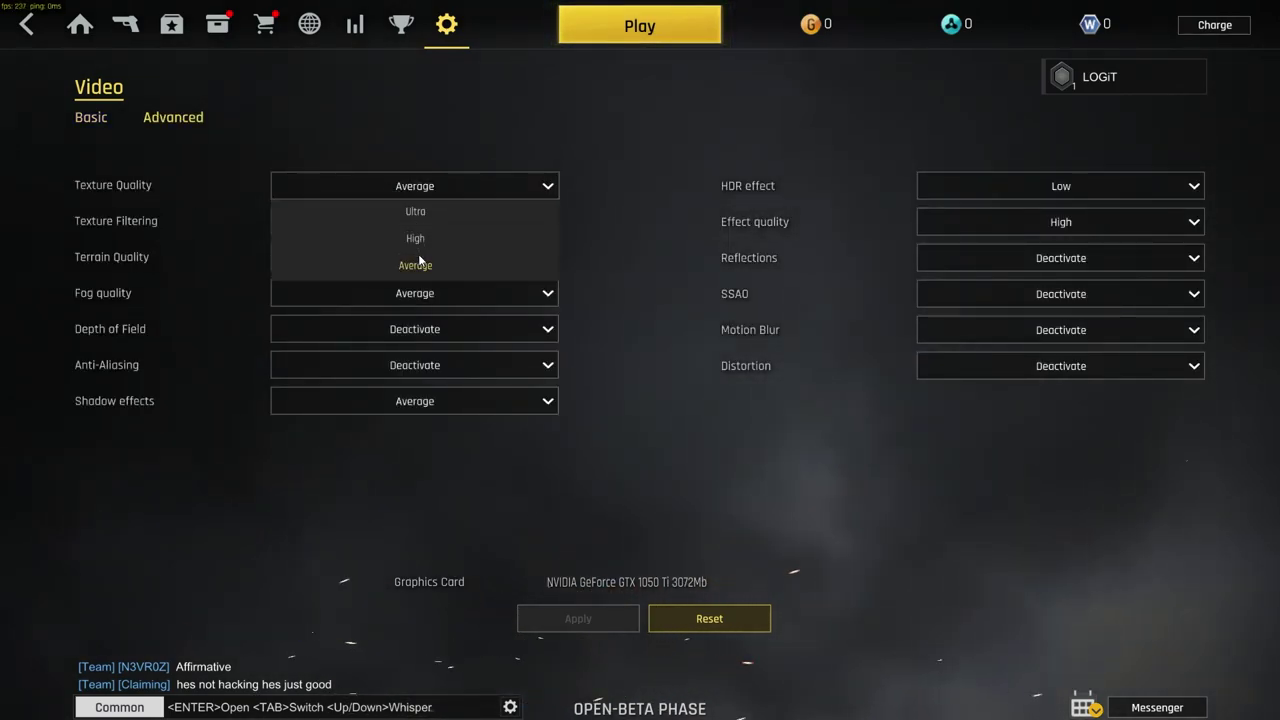
left_click(376, 262)
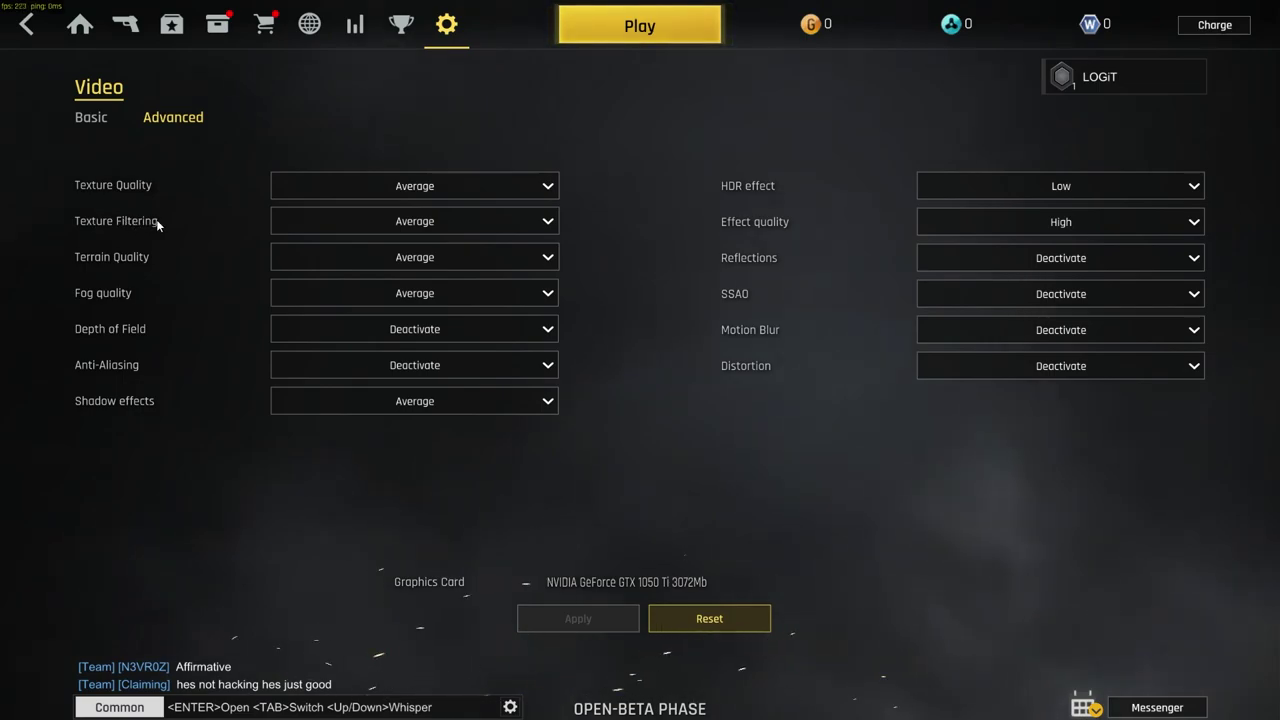
left_click(399, 223)
left_click(418, 327)
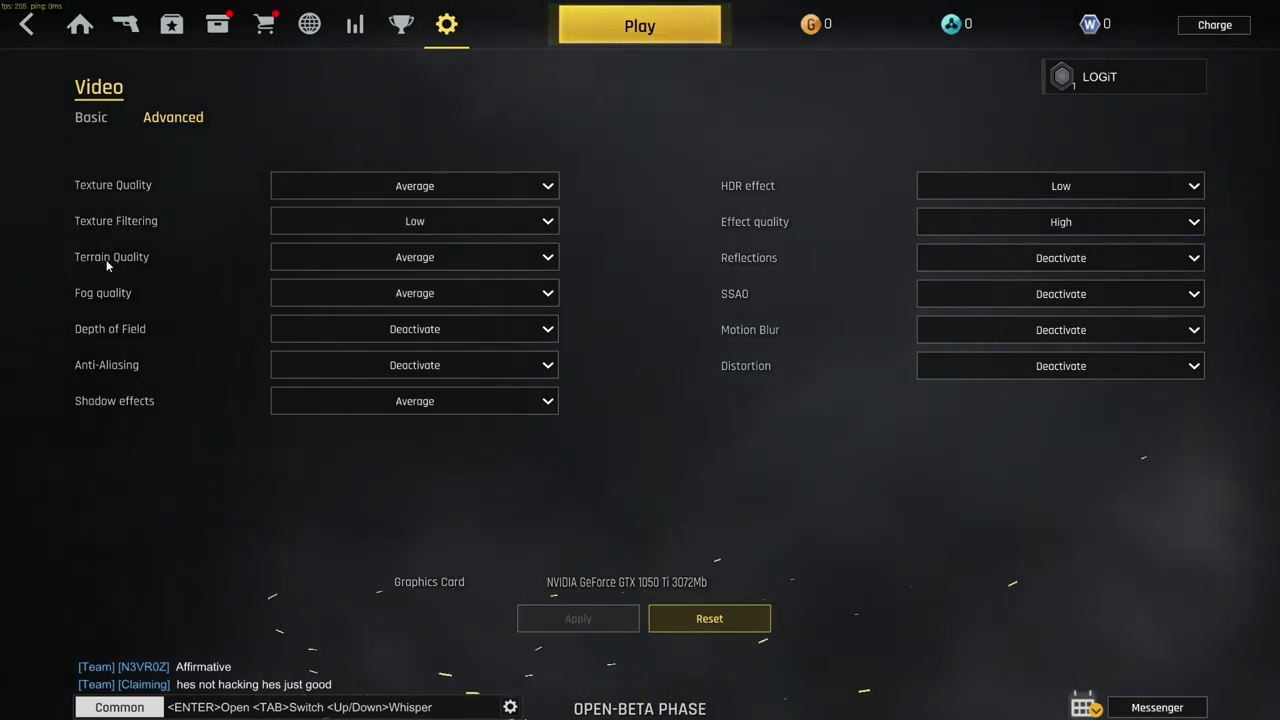
left_click(358, 257)
left_click(420, 364)
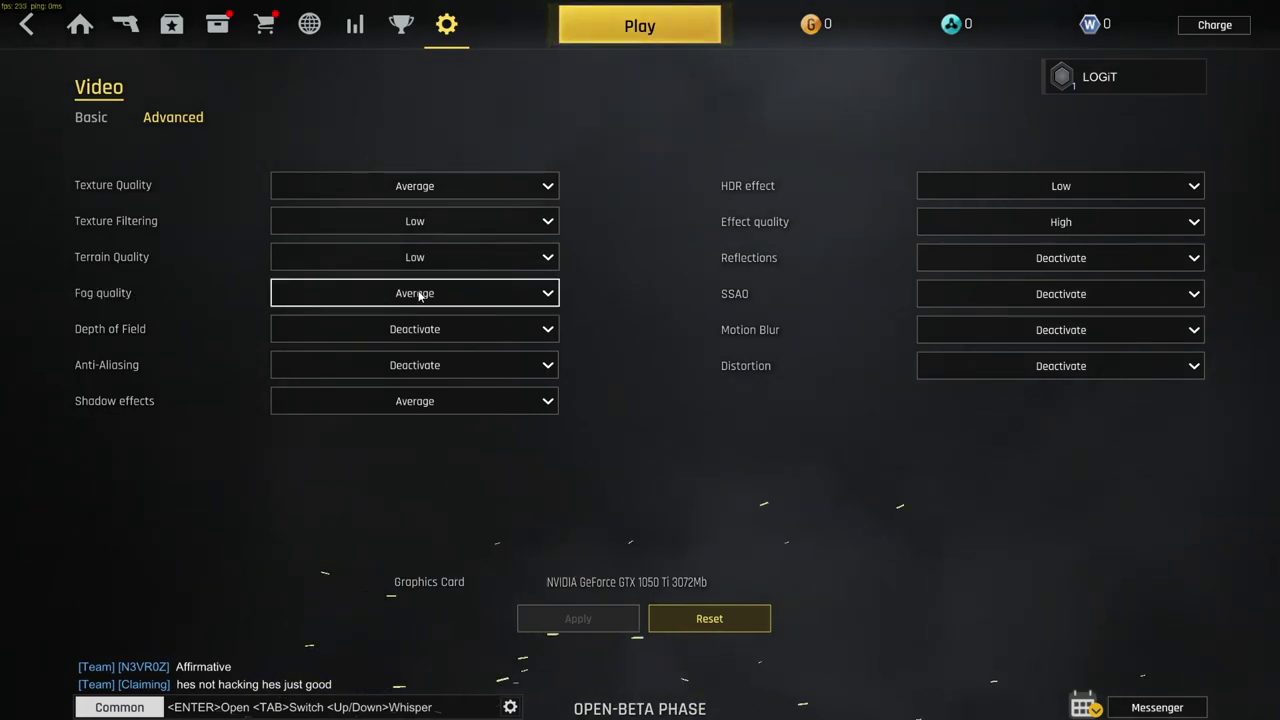
Set fog quality, depth of field and shadow effects to Low, leaving anti-aliasing off.
left_click(414, 292)
left_click(432, 368)
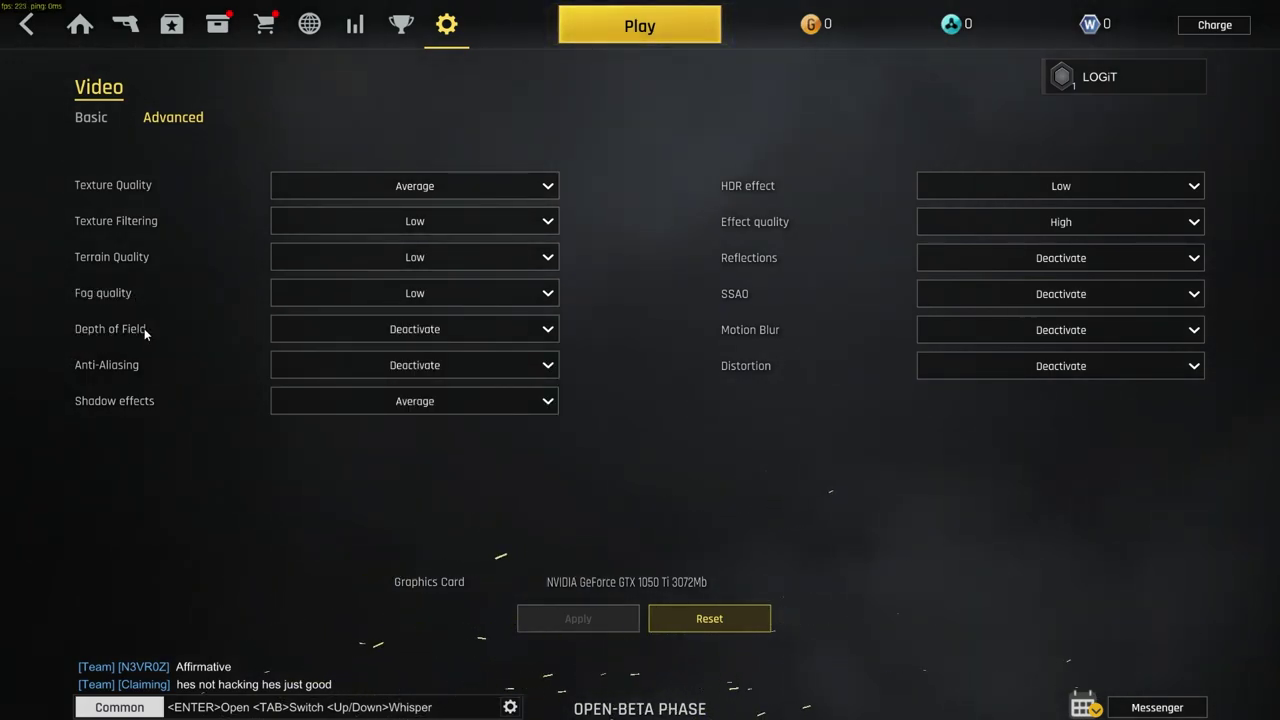
left_click(427, 330)
left_click(440, 437)
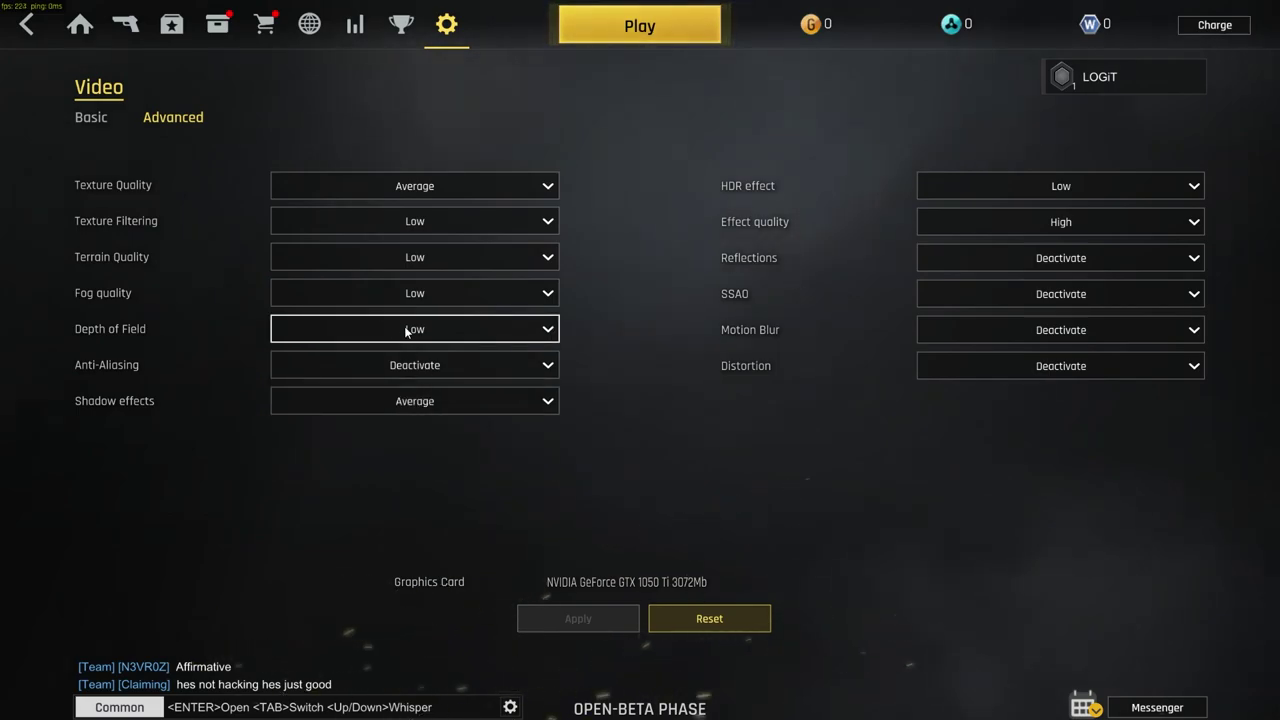
left_click(420, 366)
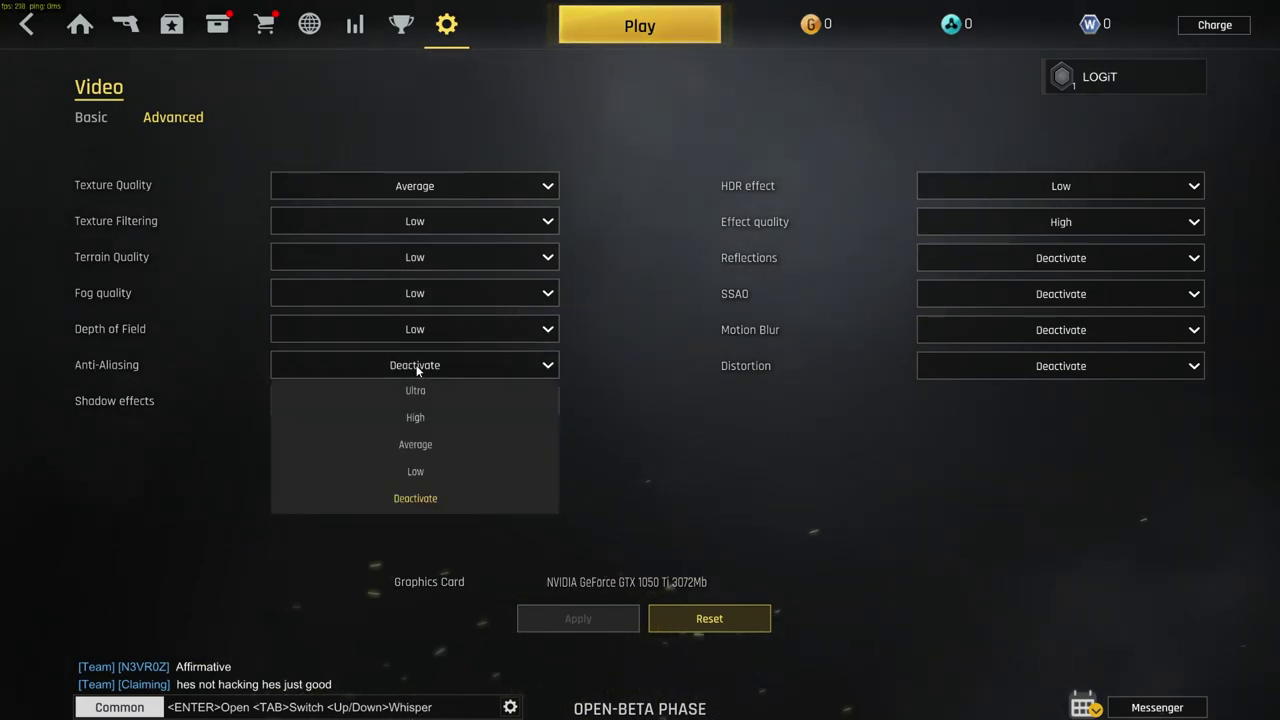
left_click(423, 497)
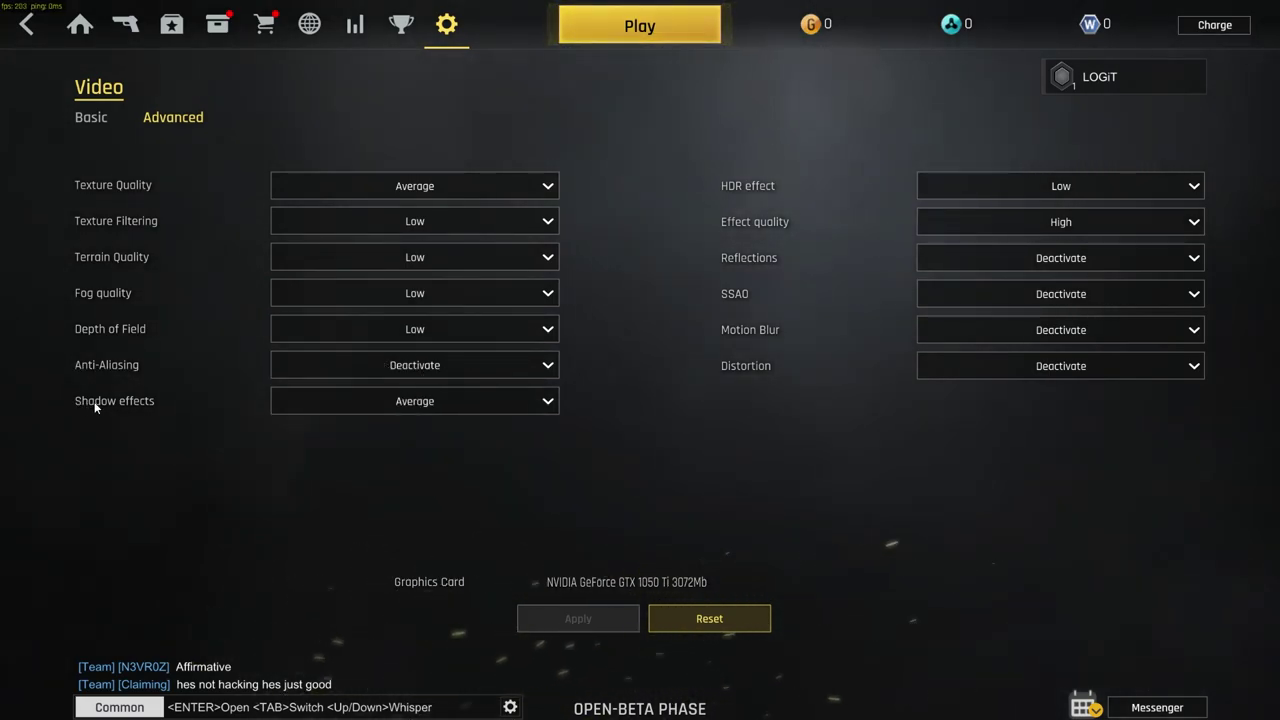
left_click(340, 401)
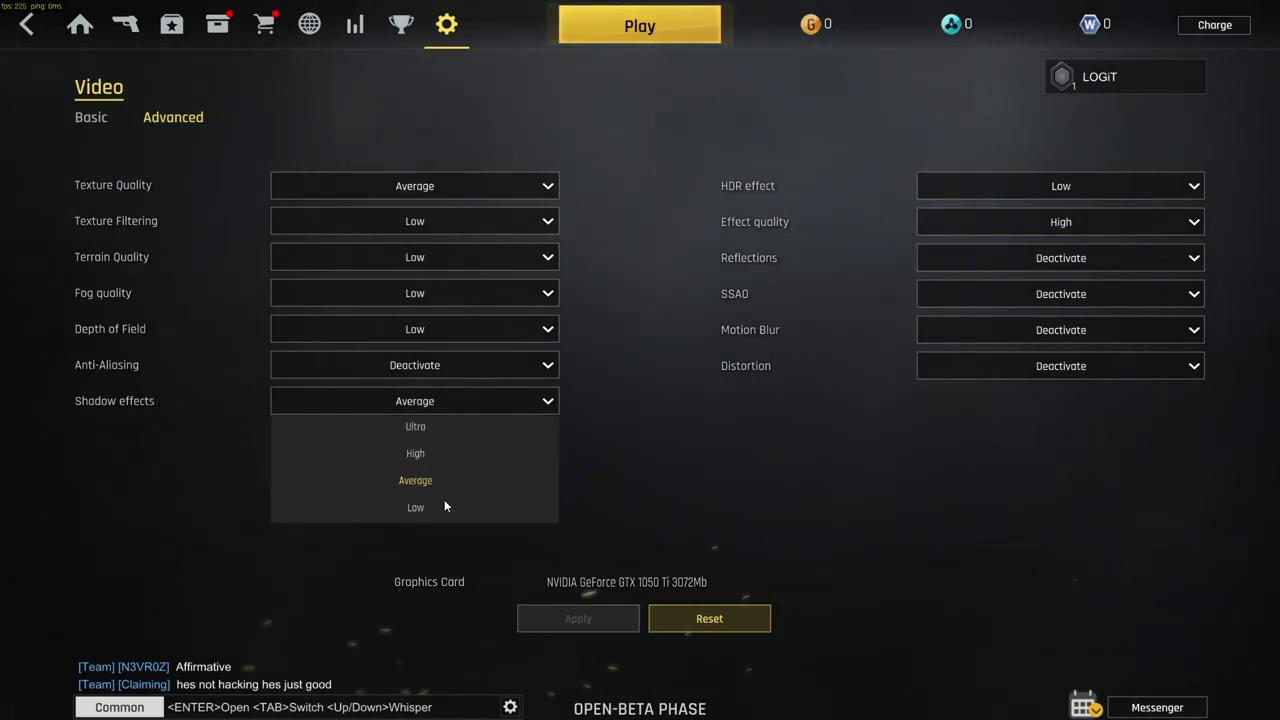
left_click(444, 504)
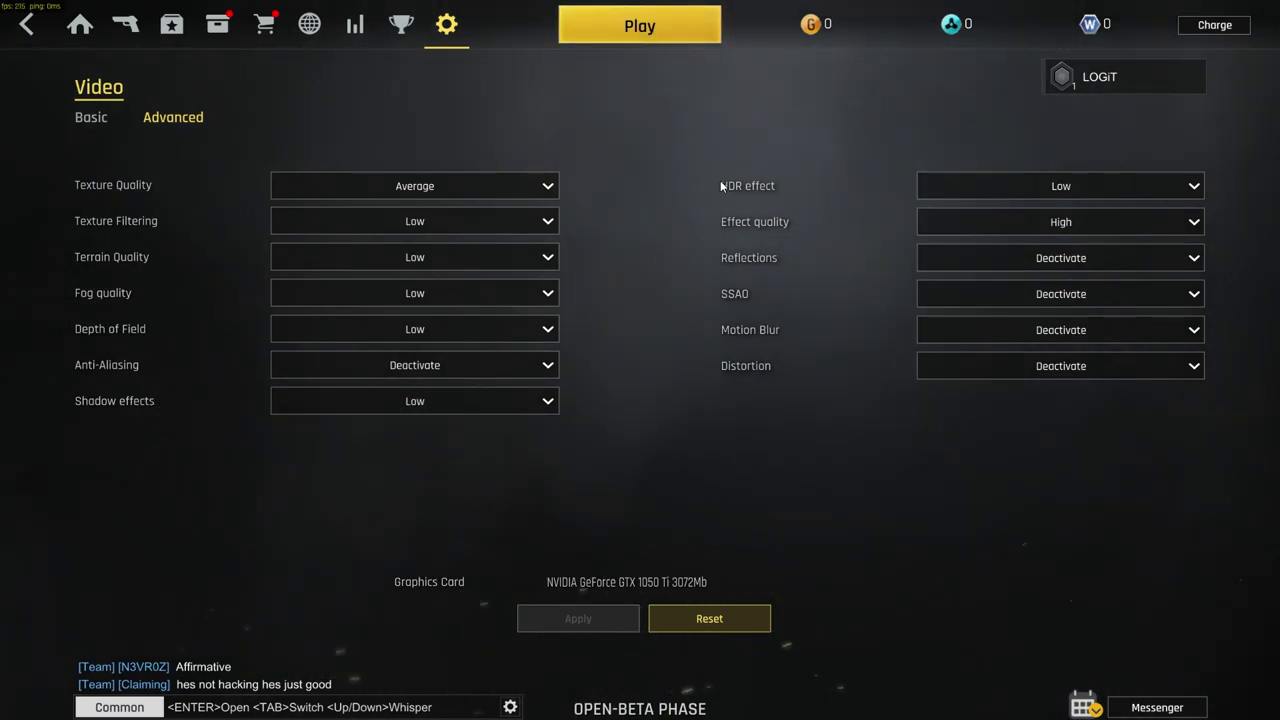
Keep HDR effect at Low and lower effect quality from High to Average.
left_click(1036, 190)
left_click(1061, 261)
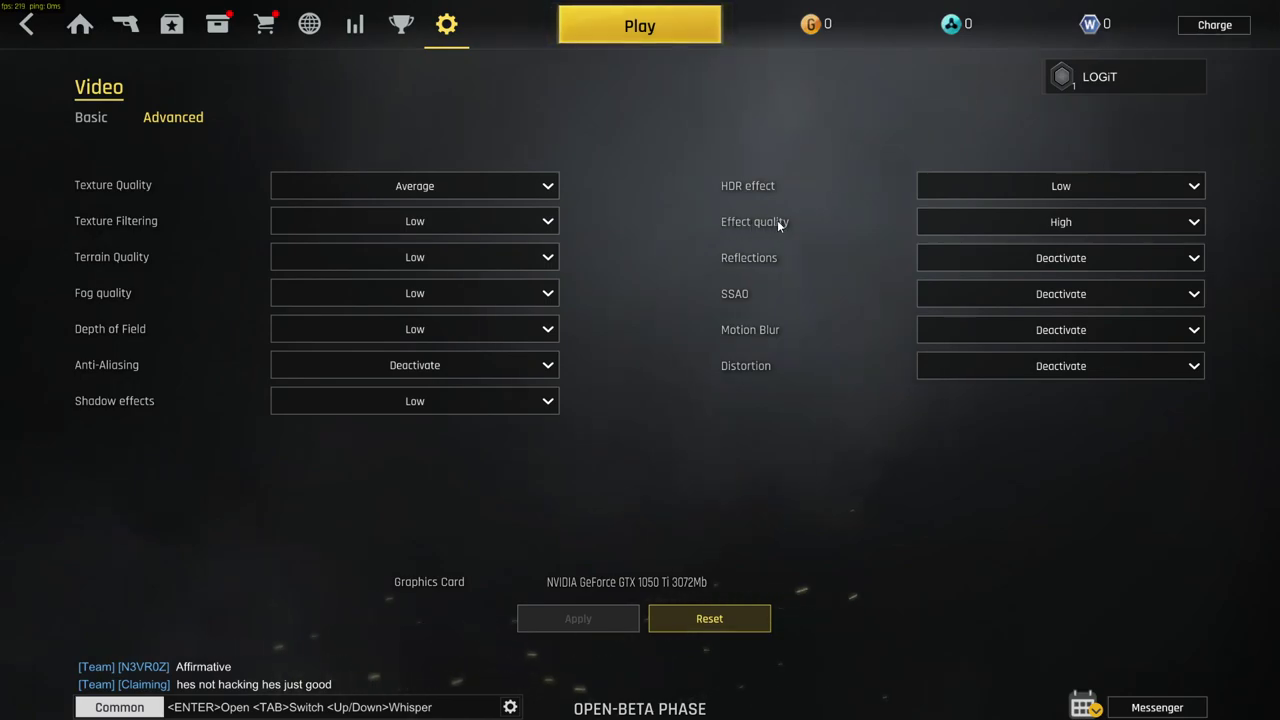
left_click(1010, 222)
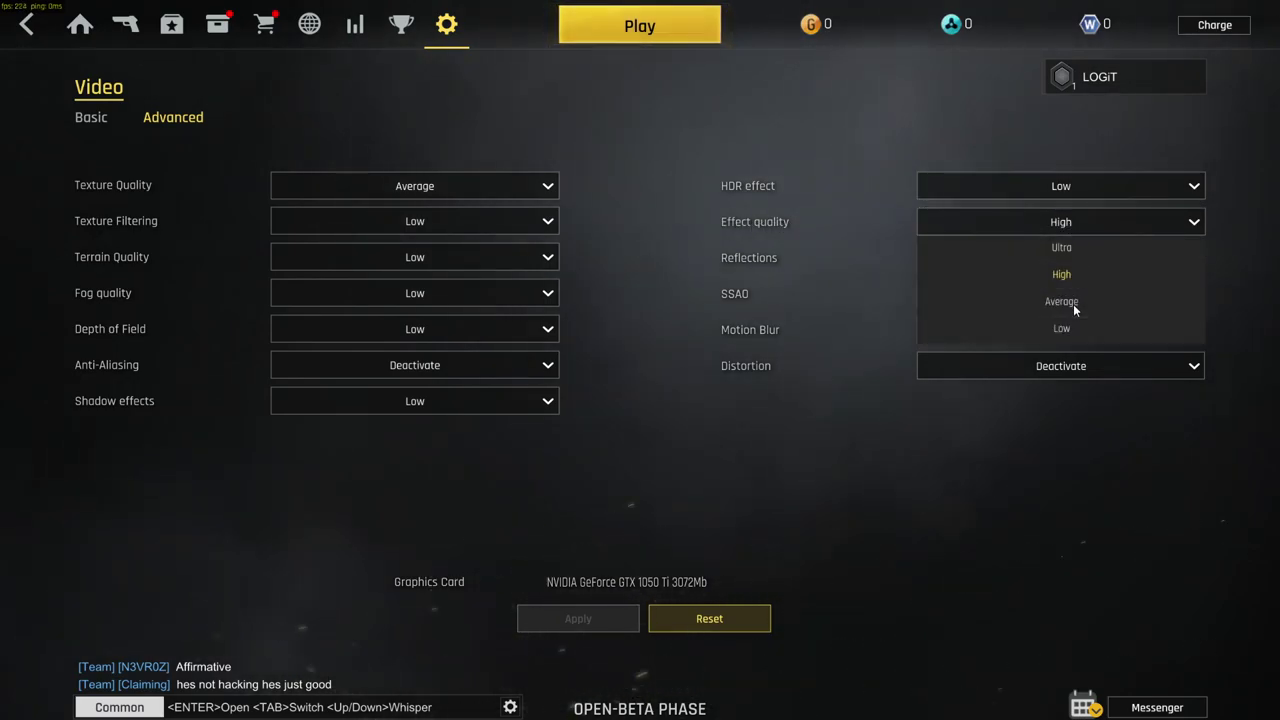
left_click(1073, 304)
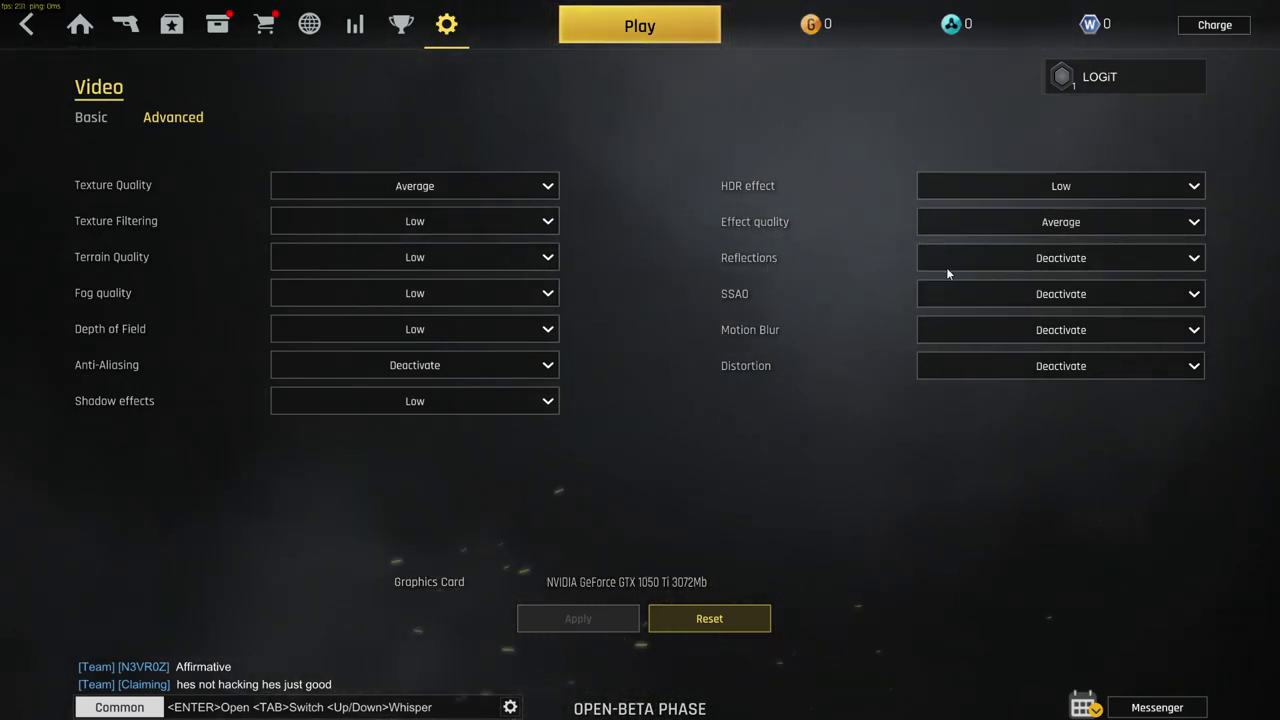
Confirm reflections, SSAO, motion blur and distortion all stay Deactivated.
left_click(947, 264)
left_click(1066, 283)
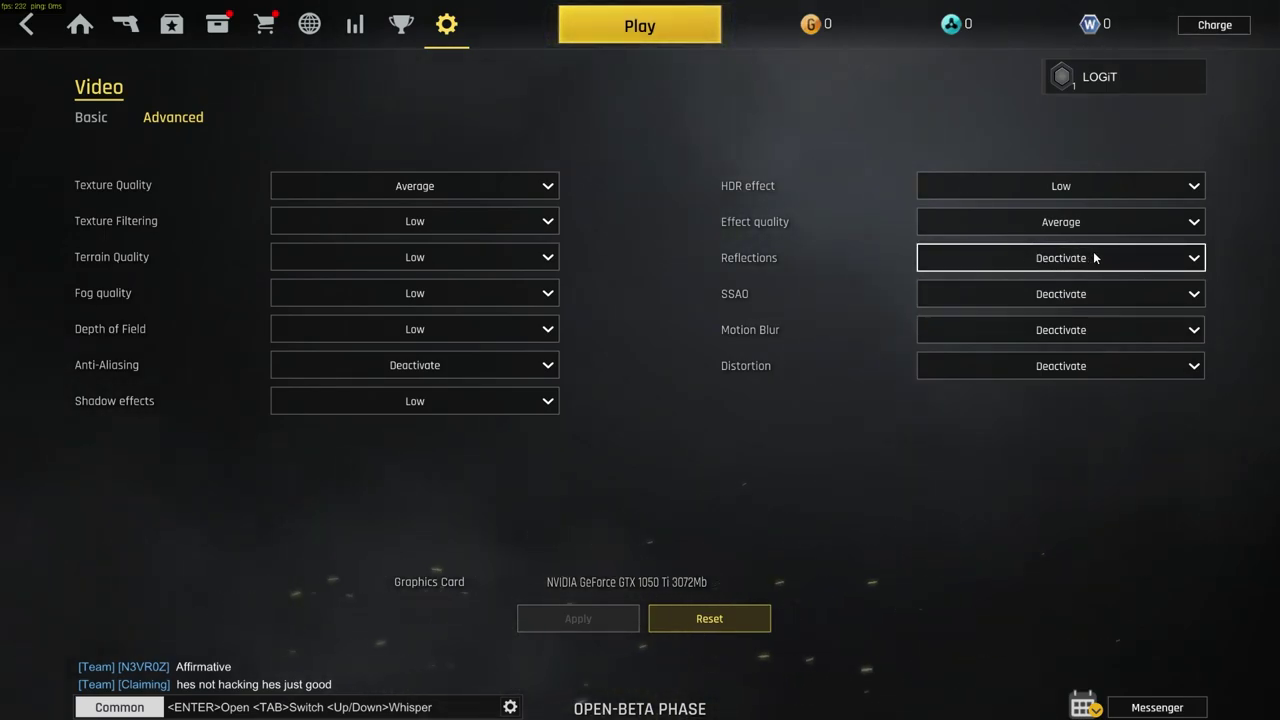
left_click(1064, 296)
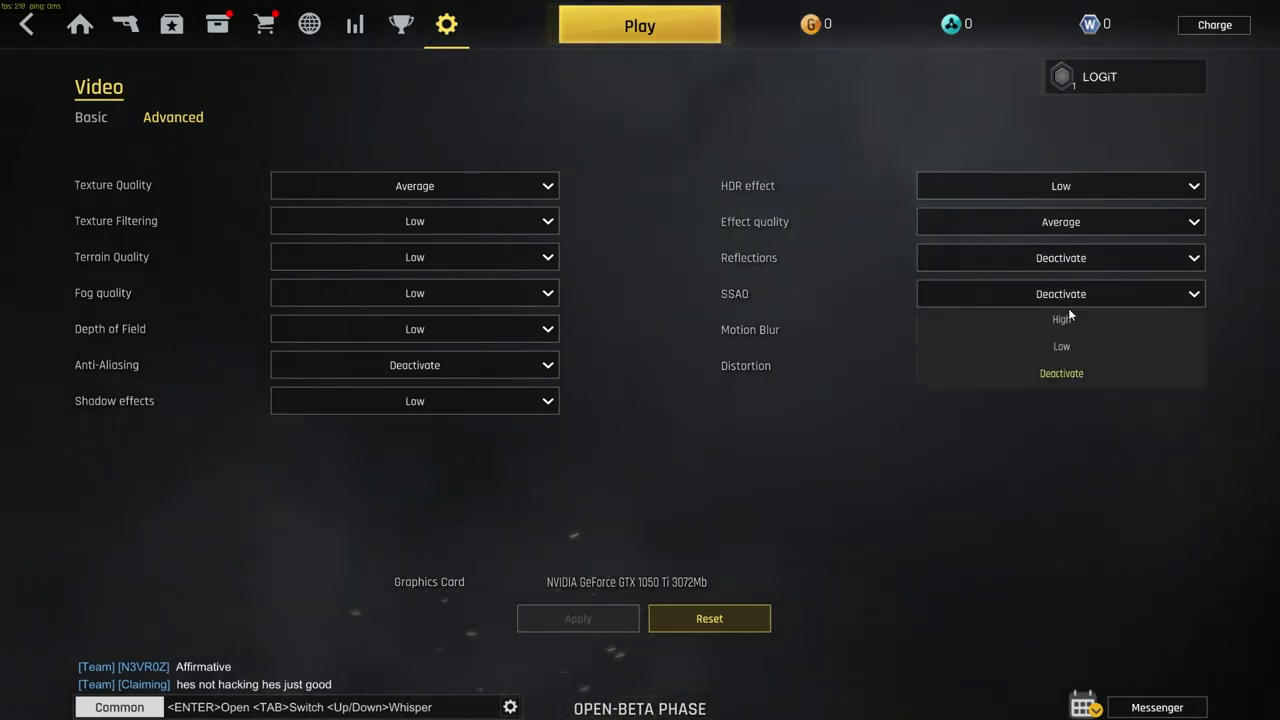
left_click(1070, 372)
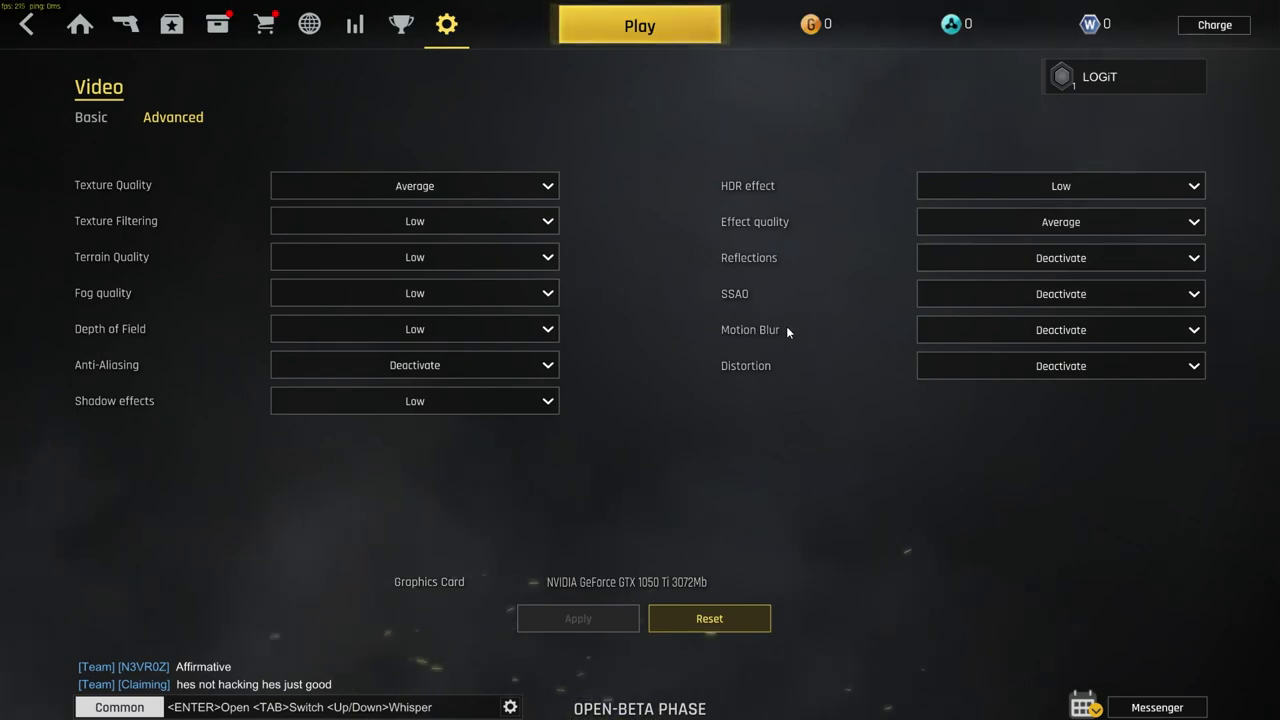
left_click(1057, 331)
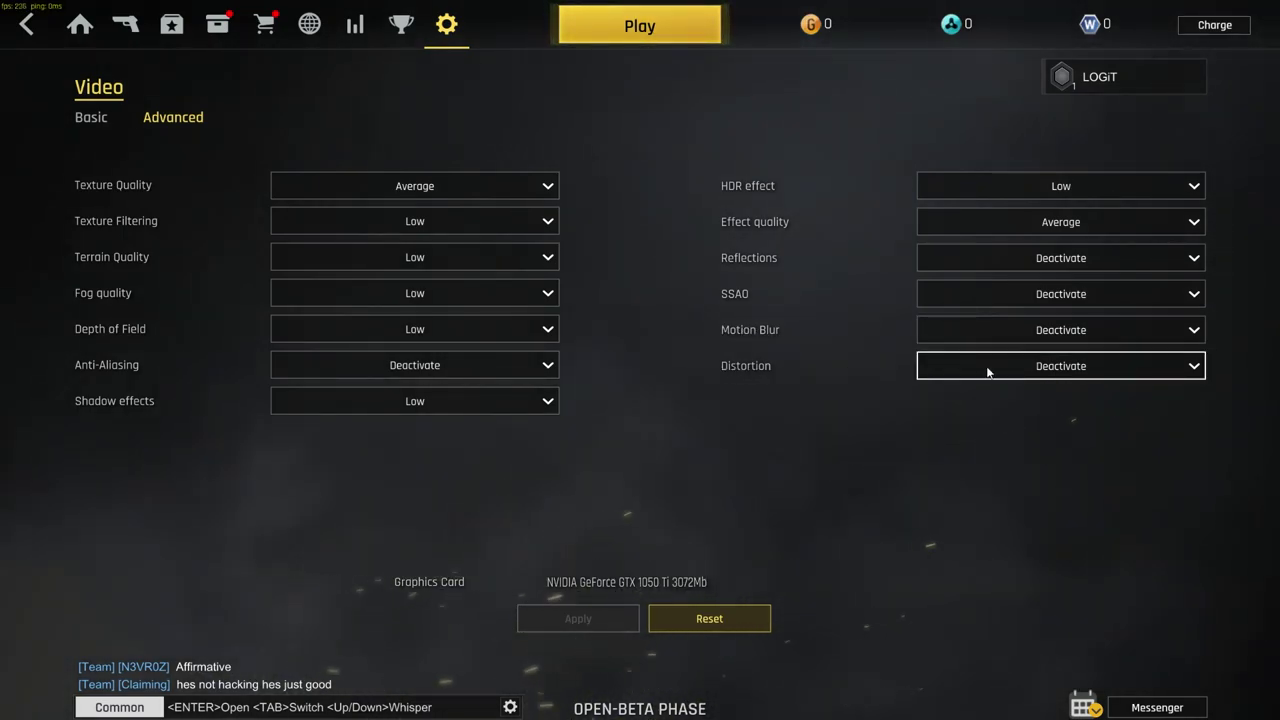
left_click(1069, 372)
left_click(1074, 391)
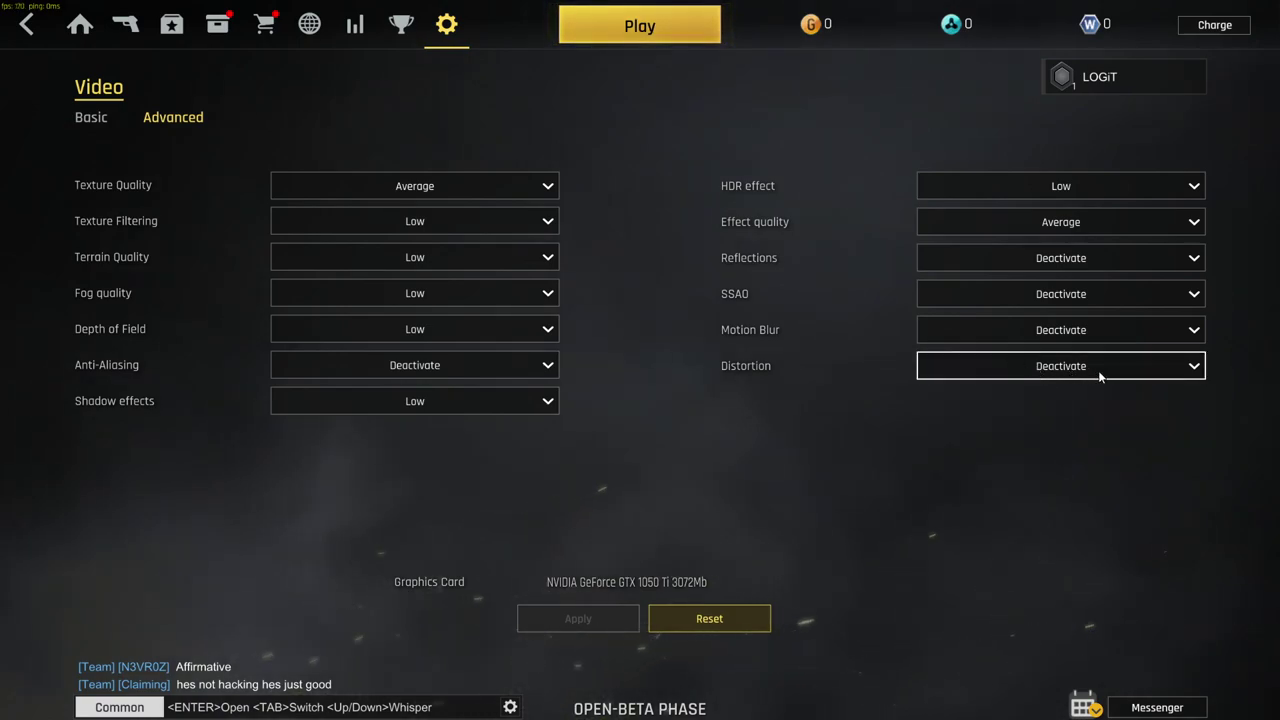